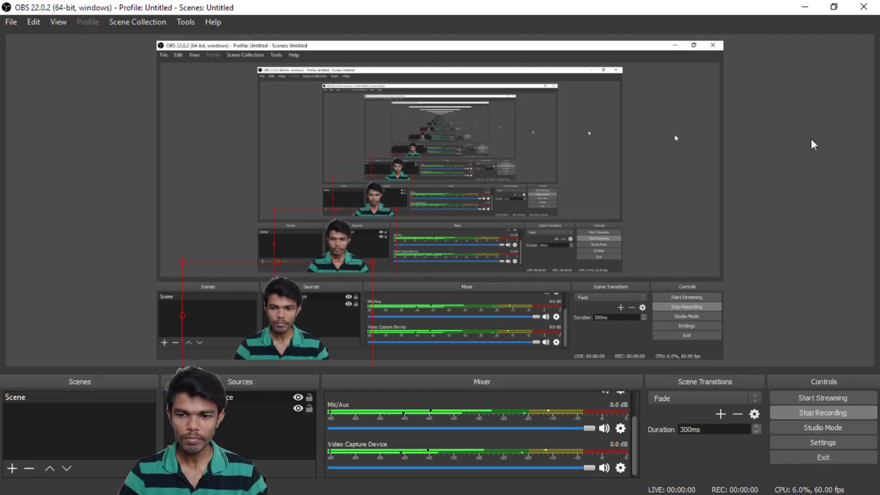
Minimize the OBS and Alarms & Clock windows so the empty ZBrush canvas shows.
{"action": "left_click", "coordinate": [804, 6]}
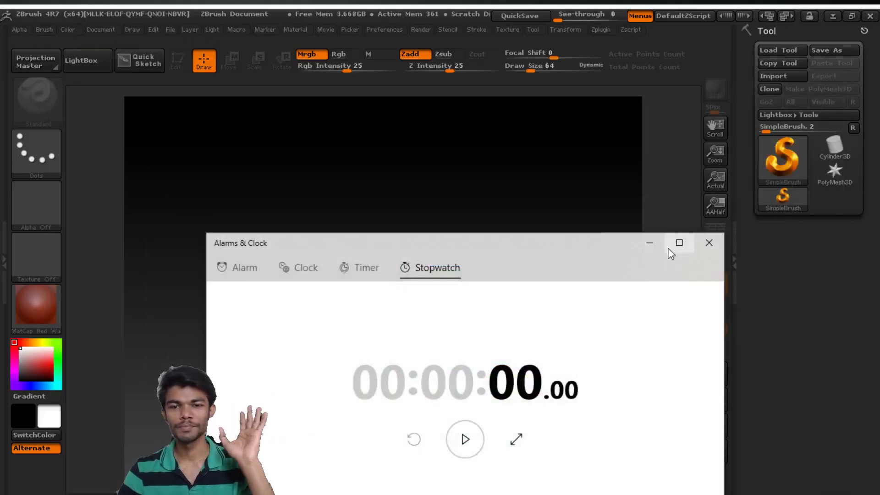
{"action": "left_click", "coordinate": [654, 247]}
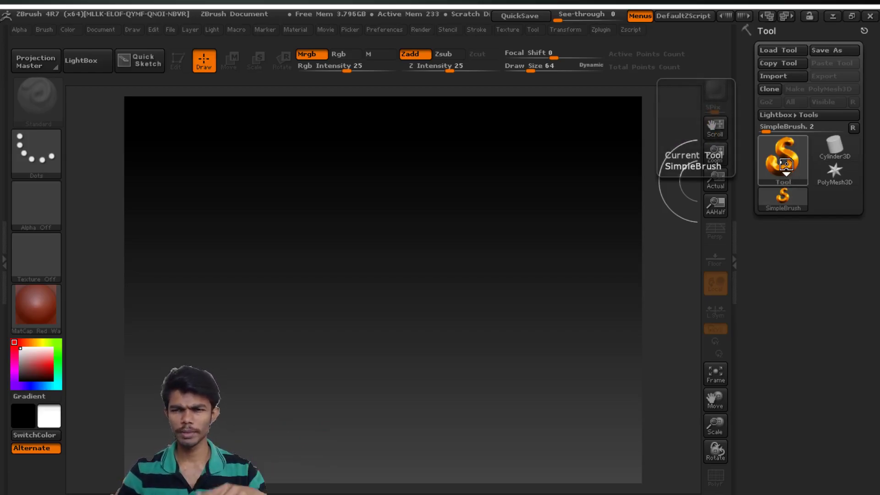
Select the Sphere3D tool and draw a red sphere on the canvas, adjusting its size.
{"action": "left_click", "coordinate": [787, 167]}
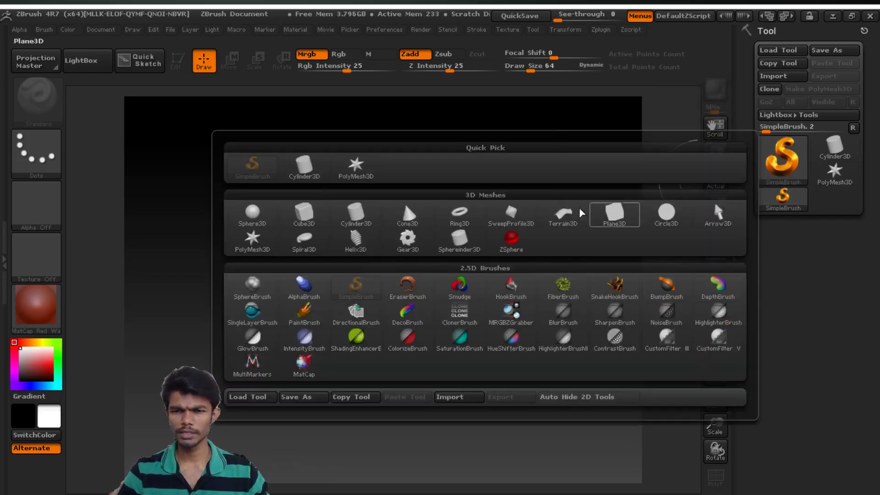
{"action": "left_click", "coordinate": [254, 212]}
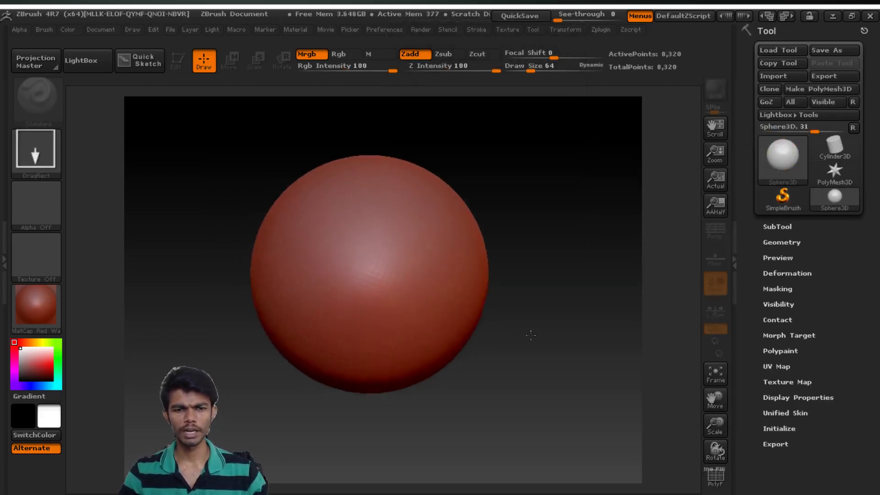
{"action": "left_click_drag", "start_coordinate": [369, 274], "coordinate": [505, 292]}
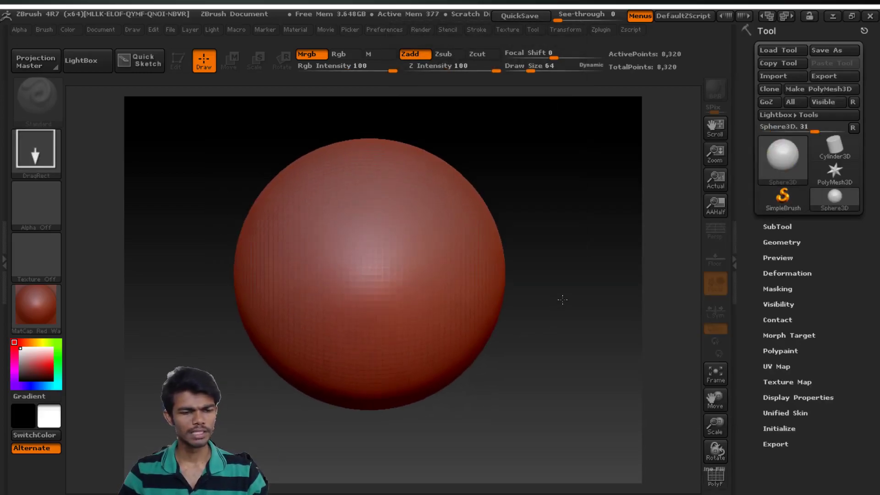
{"action": "left_click_drag", "start_coordinate": [563, 299], "coordinate": [609, 307]}
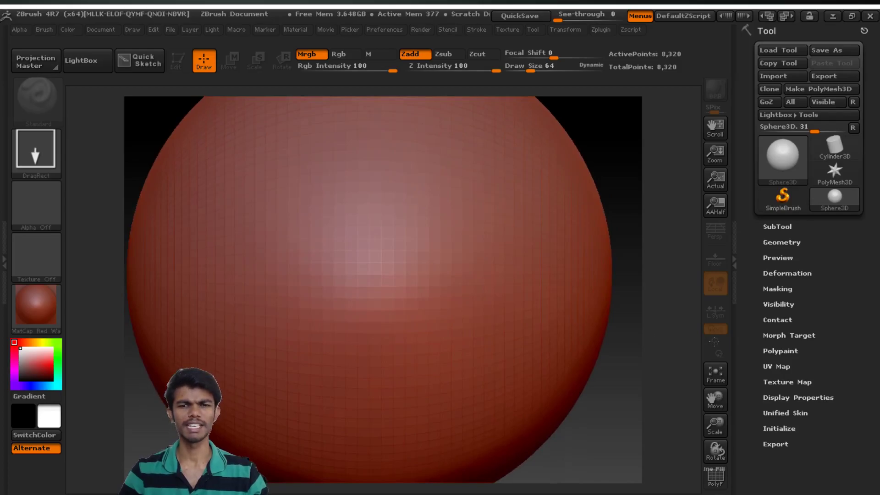
{"action": "left_click_drag", "start_coordinate": [678, 335], "coordinate": [599, 333]}
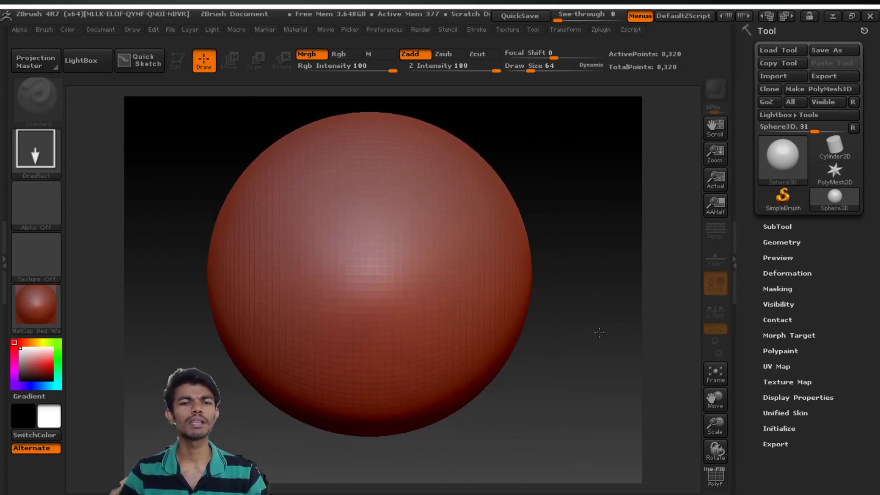
Put the sphere into Edit mode and attempt a sculpt stroke on it.
{"action": "key", "text": "t"}
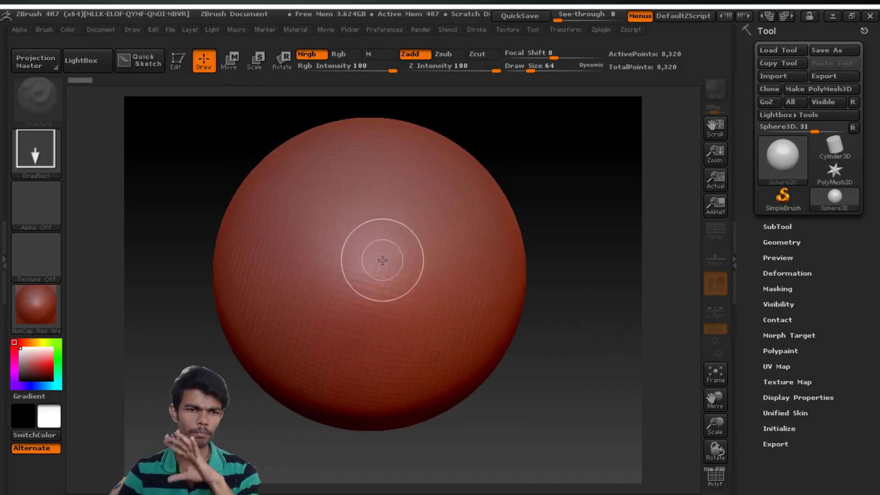
{"action": "left_click_drag", "start_coordinate": [394, 246], "coordinate": [463, 274]}
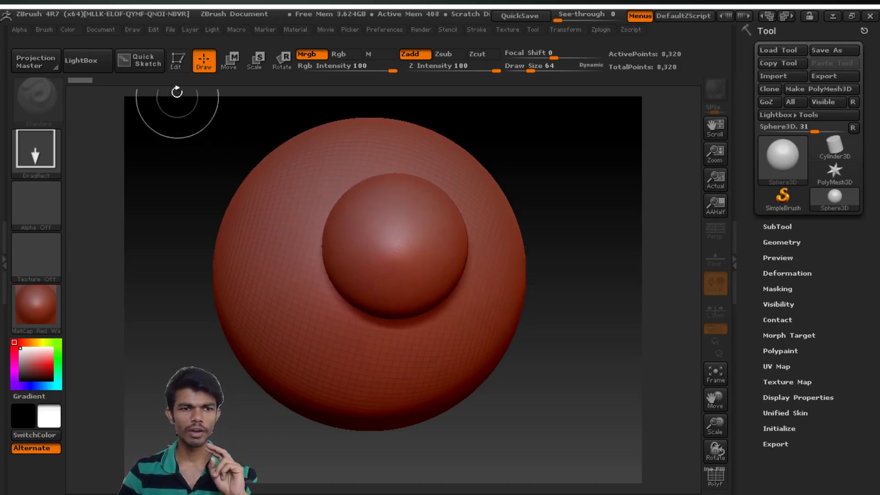
{"action": "left_click", "coordinate": [177, 61]}
{"action": "left_click", "coordinate": [364, 247]}
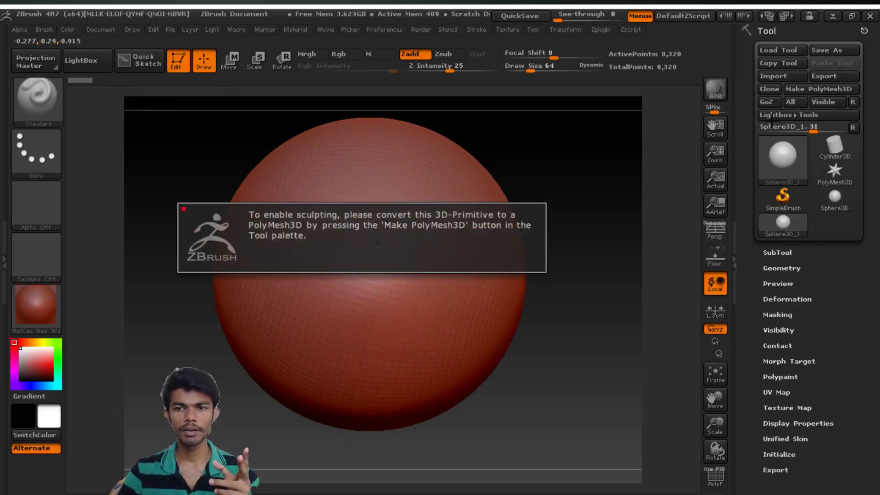
Convert the sphere to PolyMesh3D PM3D_Sphere3D_1, test a stroke, recentre it, then undo the stroke.
{"action": "left_click", "coordinate": [818, 89]}
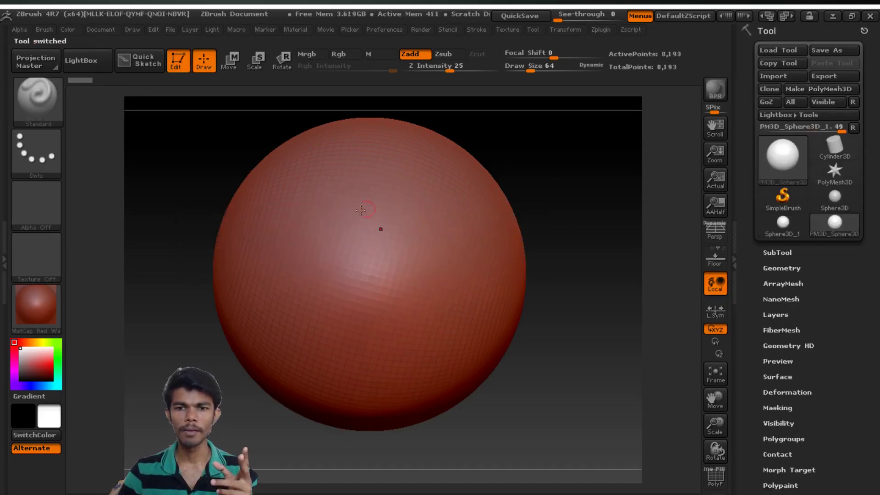
{"action": "mouse_move", "coordinate": [527, 235]}
{"action": "left_mouse_down"}
{"action": "mouse_move", "coordinate": [543, 198]}
{"action": "mouse_move", "coordinate": [578, 208]}
{"action": "mouse_move", "coordinate": [536, 205]}
{"action": "left_mouse_up"}
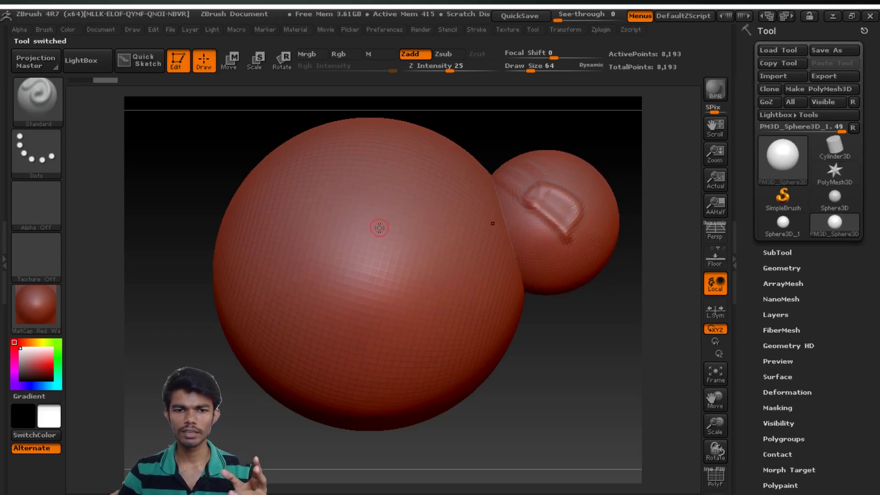
{"action": "left_click", "coordinate": [375, 230], "text": "ctrl+alt+shift"}
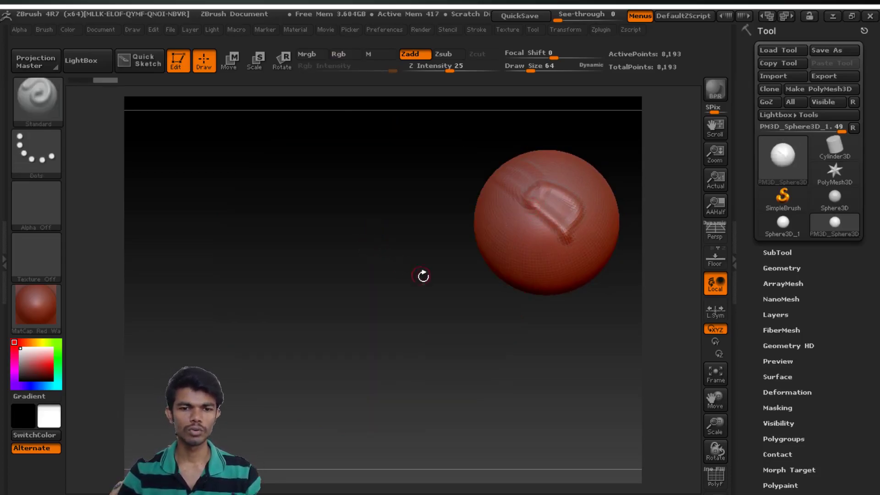
{"action": "left_click_drag", "start_coordinate": [431, 281], "coordinate": [290, 363], "text": "alt"}
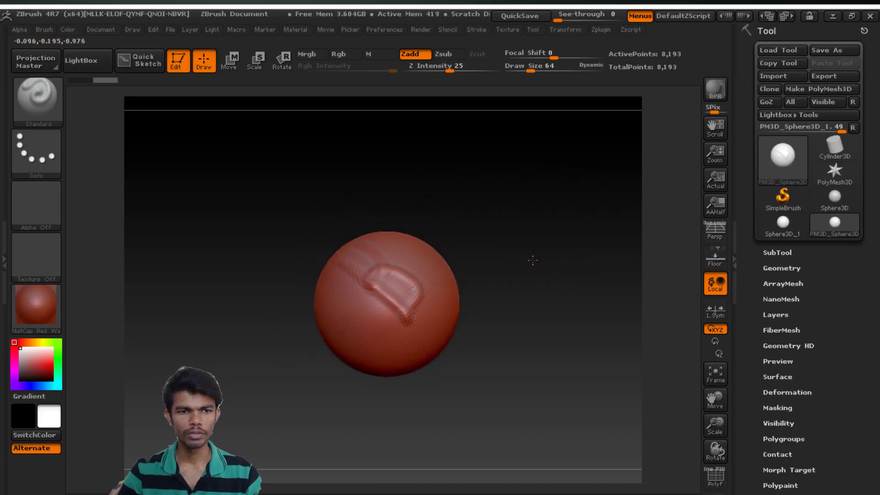
{"action": "left_click_drag", "start_coordinate": [530, 255], "coordinate": [560, 318], "text": "alt"}
{"action": "left_click_drag", "start_coordinate": [612, 338], "coordinate": [553, 317], "text": "alt"}
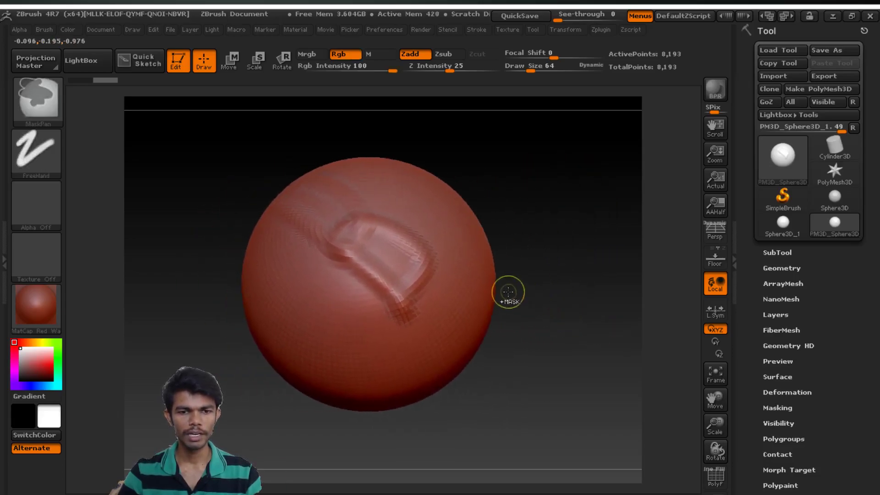
{"action": "key", "text": "ctrl+z"}
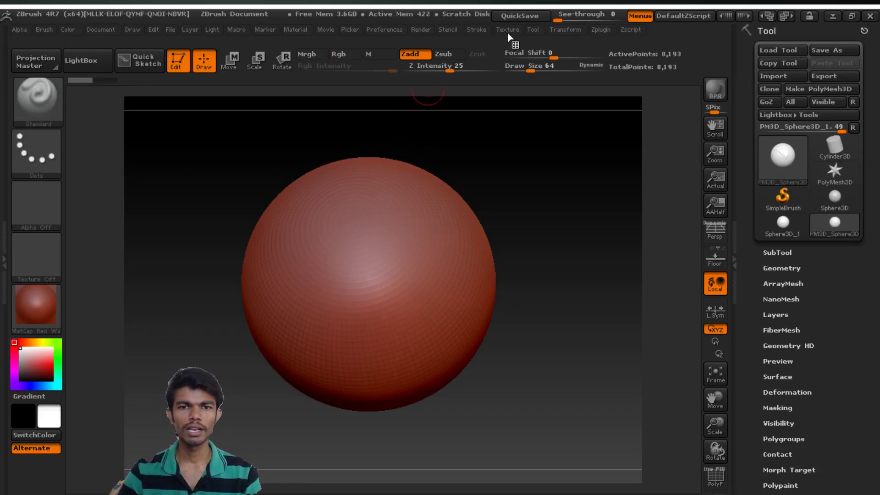
Reinitialize ZBrush via Preferences > Init ZBrush, confirming the reset.
{"action": "left_click", "coordinate": [378, 31]}
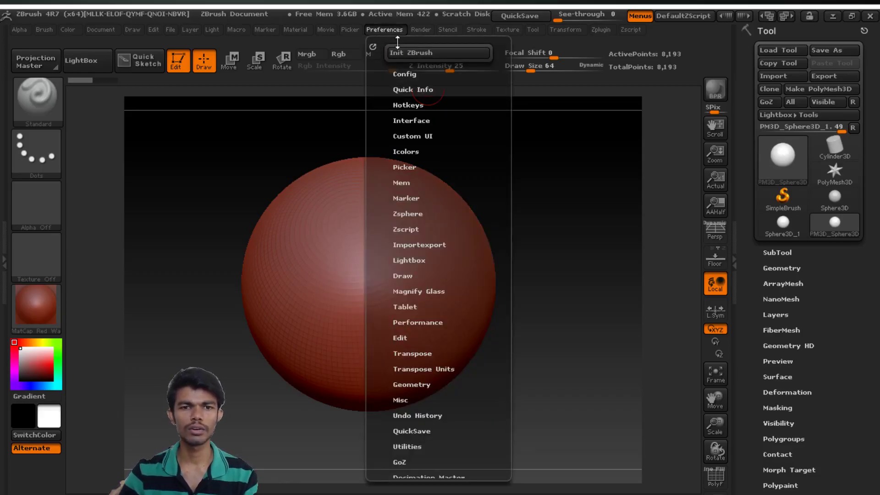
{"action": "left_click", "coordinate": [400, 53]}
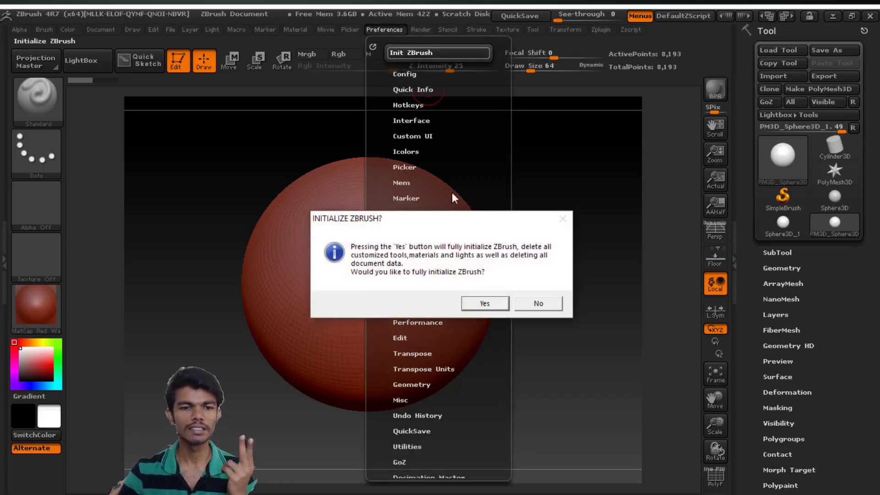
{"action": "left_click", "coordinate": [477, 302]}
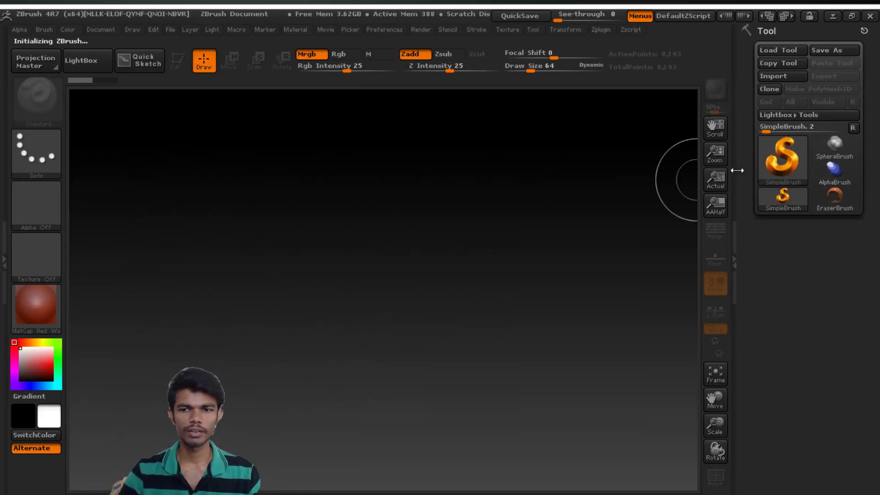
Make Sphere3D the active tool from the Tool picker.
{"action": "left_click", "coordinate": [782, 161]}
{"action": "left_click", "coordinate": [784, 165]}
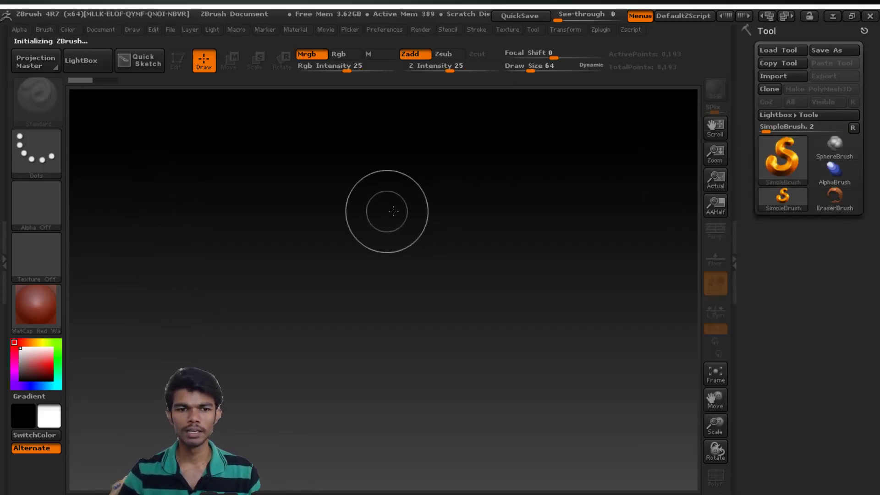
{"action": "left_click", "coordinate": [782, 161]}
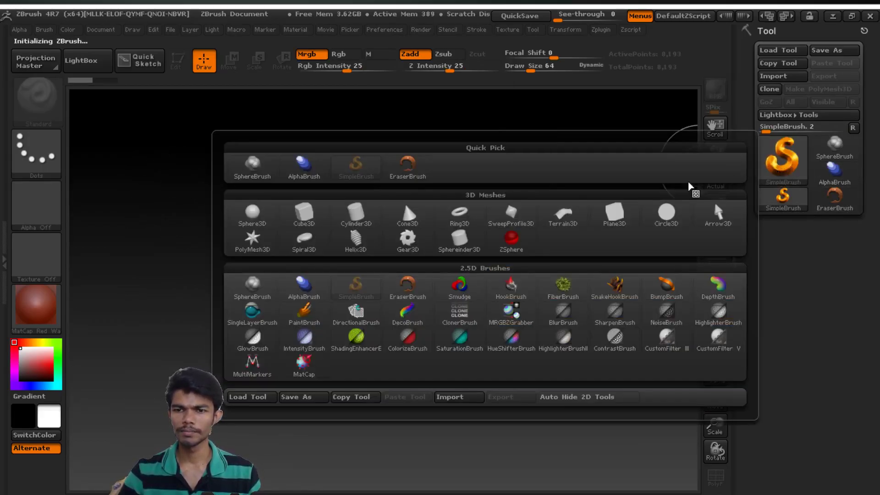
{"action": "left_click", "coordinate": [255, 215]}
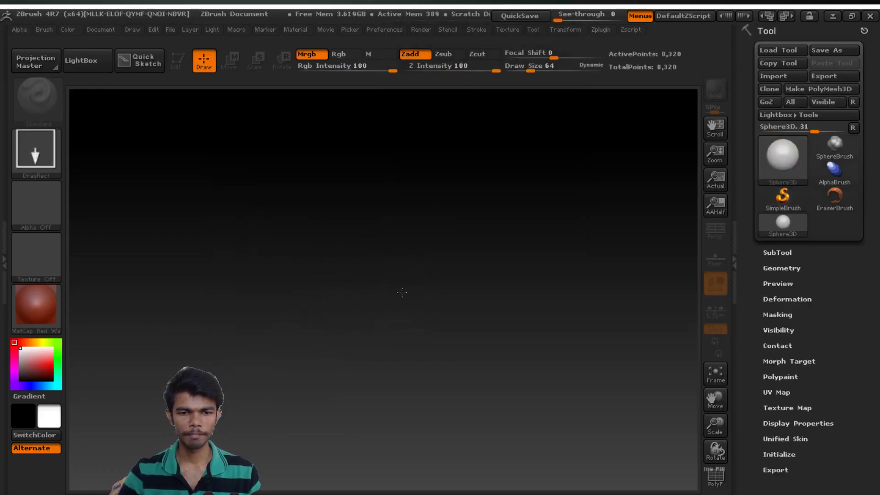
Draw a large sphere, enter Edit mode and convert it to PolyMesh3D PM3D_Sphere3D_1.
{"action": "mouse_move", "coordinate": [402, 293]}
{"action": "left_mouse_down"}
{"action": "mouse_move", "coordinate": [678, 300]}
{"action": "mouse_move", "coordinate": [664, 300]}
{"action": "left_mouse_up"}
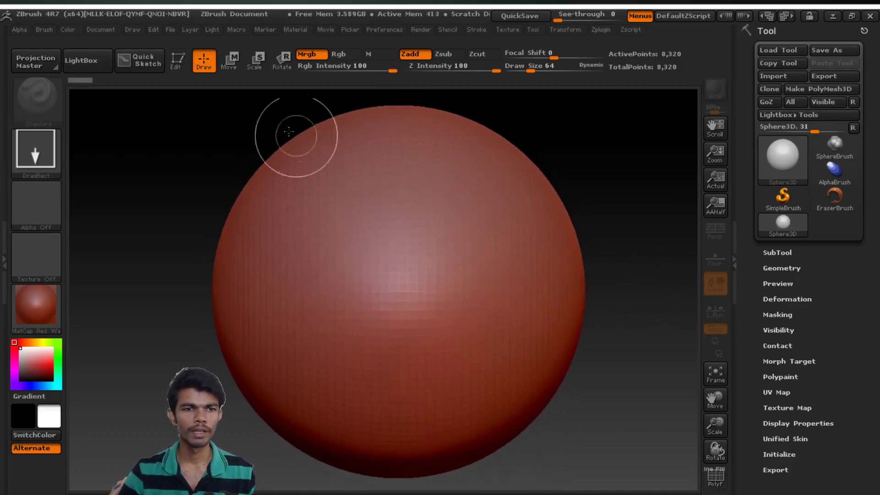
{"action": "left_click", "coordinate": [176, 62]}
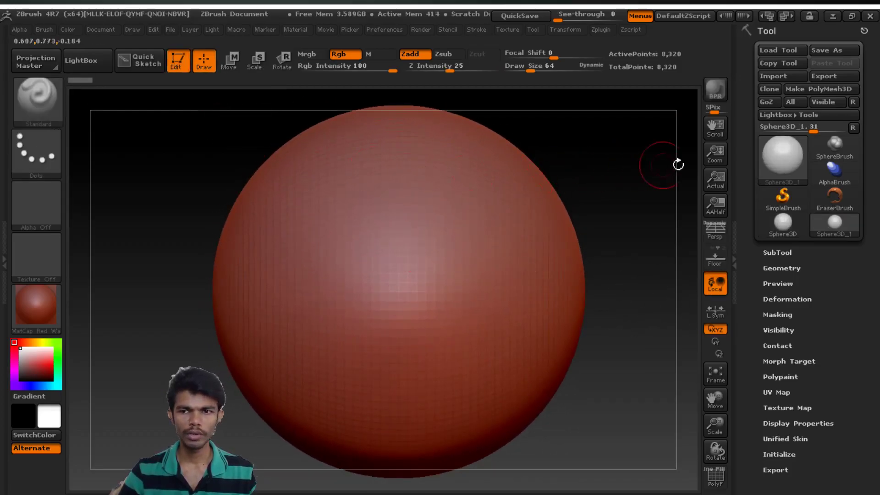
{"action": "left_click", "coordinate": [825, 90]}
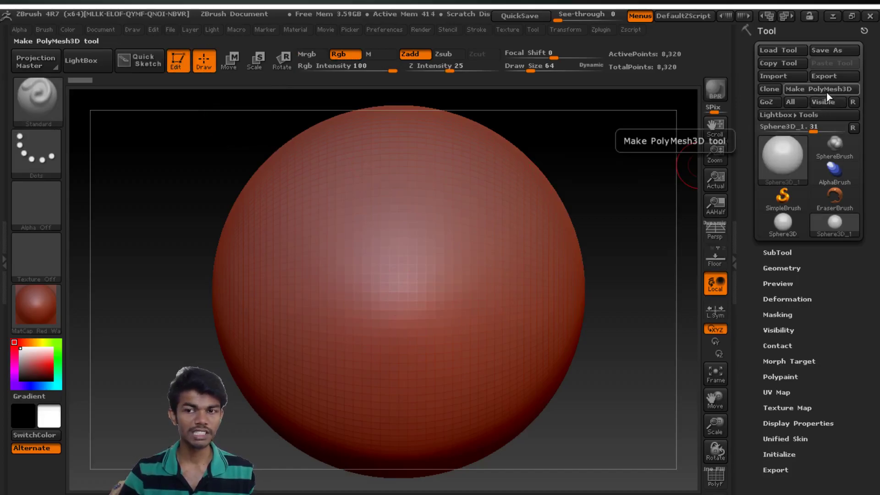
{"action": "left_click", "coordinate": [826, 92]}
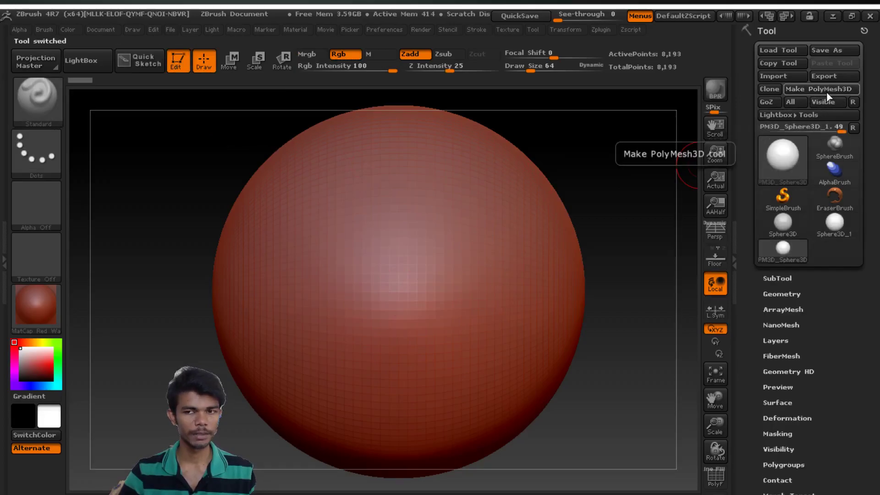
Briefly view the Stroke picker and the material settings panel, then hide it.
{"action": "left_click", "coordinate": [39, 155]}
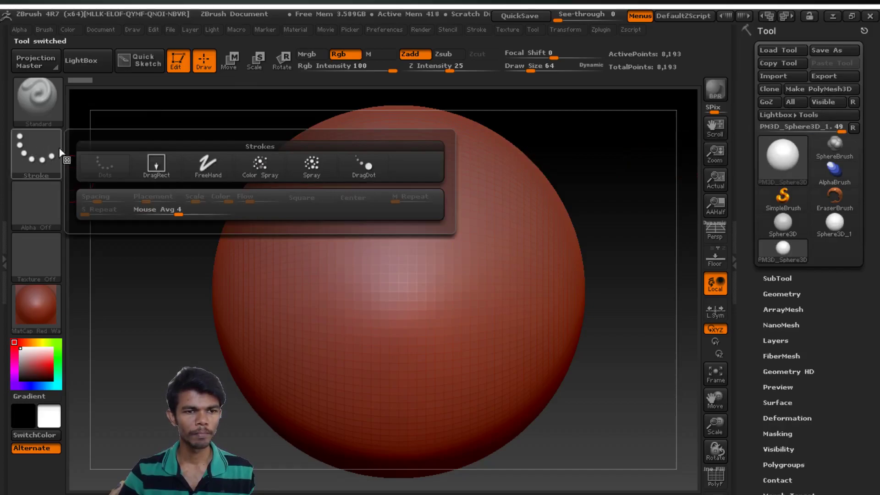
{"action": "left_click", "coordinate": [5, 126]}
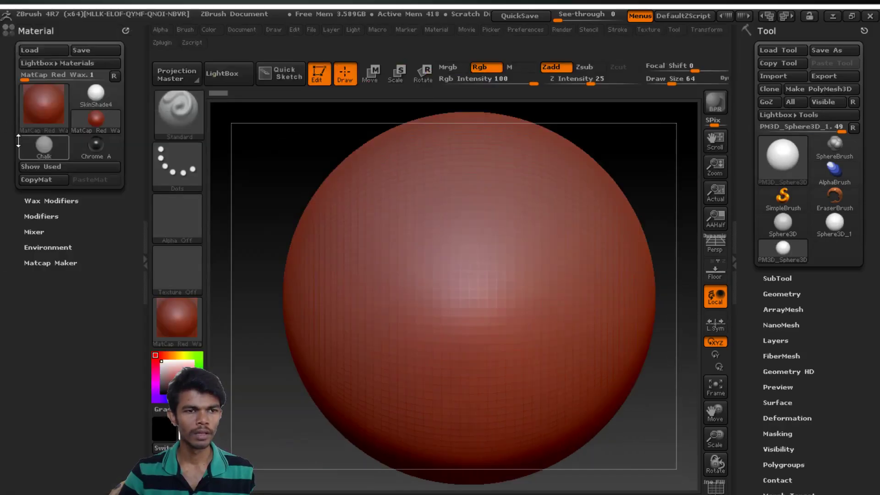
{"action": "left_click", "coordinate": [146, 130]}
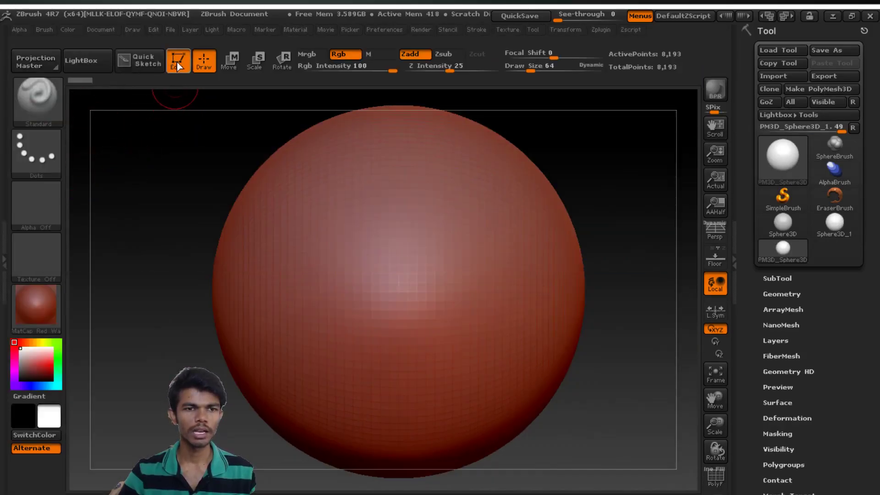
In Move mode, draw a horizontal transpose line across the sphere and reposition it.
{"action": "left_click", "coordinate": [232, 62]}
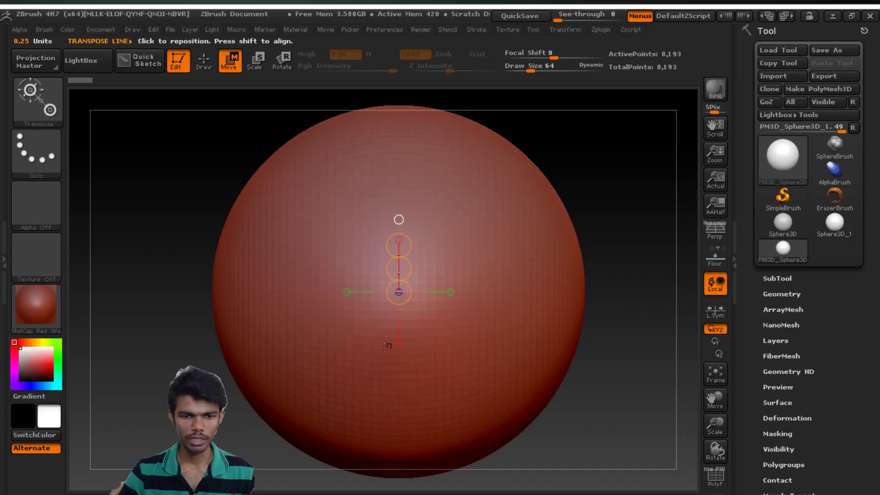
{"action": "left_click_drag", "start_coordinate": [362, 318], "coordinate": [653, 325]}
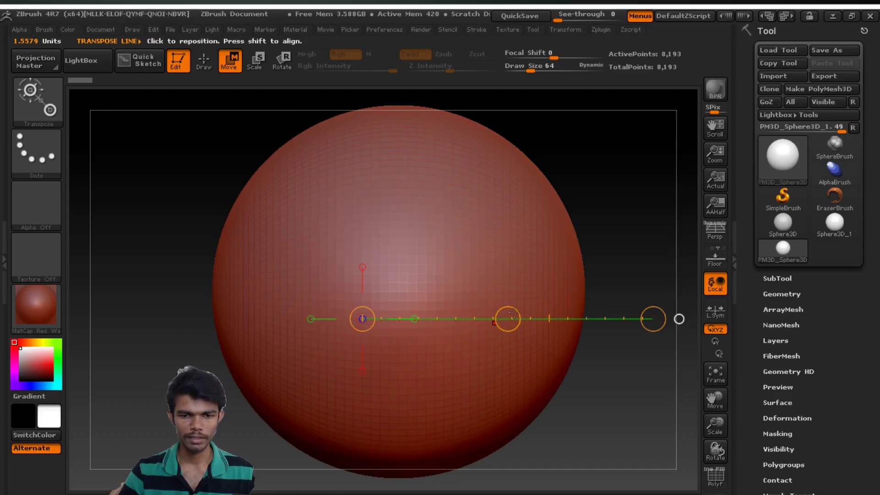
{"action": "mouse_move", "coordinate": [515, 311]}
{"action": "left_mouse_down"}
{"action": "mouse_move", "coordinate": [402, 260]}
{"action": "mouse_move", "coordinate": [490, 281]}
{"action": "mouse_move", "coordinate": [491, 303]}
{"action": "mouse_move", "coordinate": [456, 286]}
{"action": "left_mouse_up"}
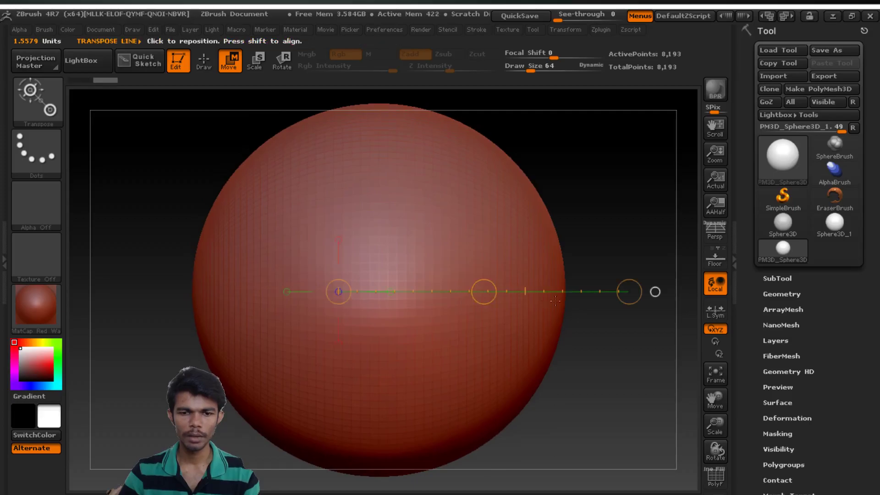
{"action": "mouse_move", "coordinate": [629, 291]}
{"action": "left_mouse_down"}
{"action": "mouse_move", "coordinate": [400, 294]}
{"action": "mouse_move", "coordinate": [634, 301]}
{"action": "mouse_move", "coordinate": [461, 304]}
{"action": "mouse_move", "coordinate": [656, 307]}
{"action": "mouse_move", "coordinate": [533, 311]}
{"action": "mouse_move", "coordinate": [601, 309]}
{"action": "mouse_move", "coordinate": [628, 302]}
{"action": "mouse_move", "coordinate": [634, 291]}
{"action": "mouse_move", "coordinate": [637, 298]}
{"action": "left_mouse_up"}
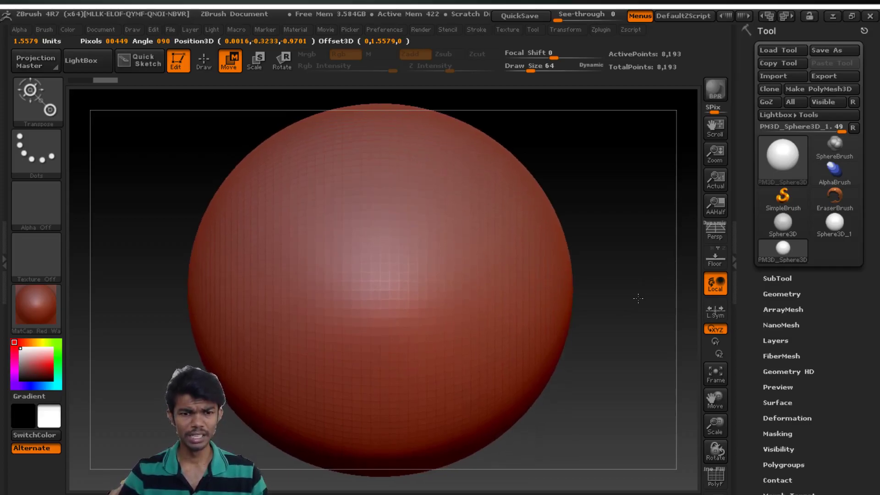
Squash, stretch and cut the sphere using the transpose line rings.
{"action": "left_click_drag", "start_coordinate": [638, 298], "coordinate": [559, 335]}
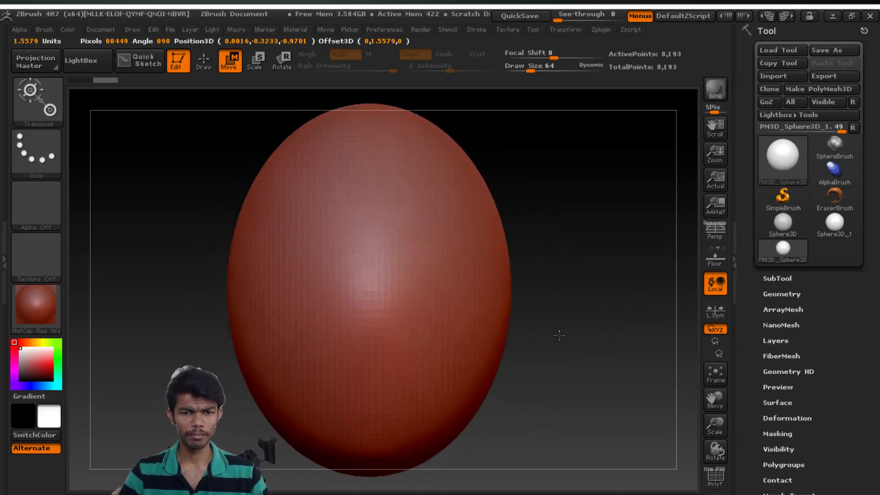
{"action": "key", "text": "shift"}
{"action": "key", "text": "shift"}
{"action": "key", "text": "shift"}
{"action": "left_click", "coordinate": [346, 182]}
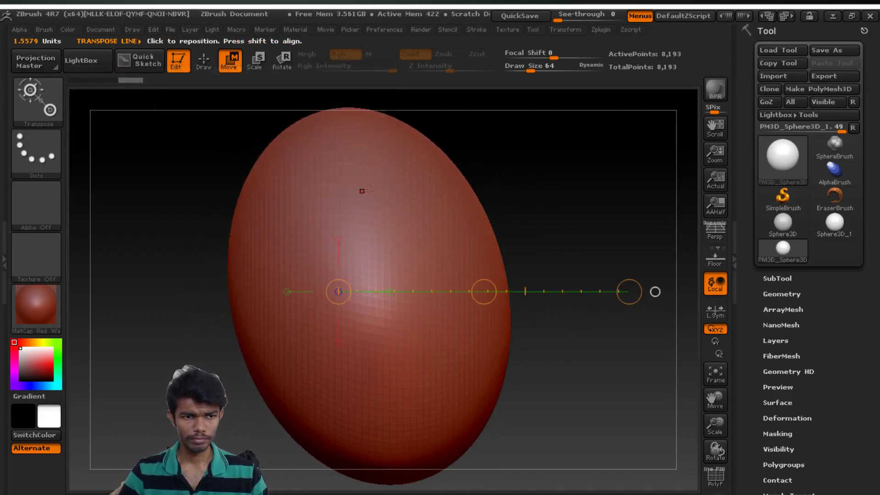
{"action": "mouse_move", "coordinate": [629, 291]}
{"action": "left_mouse_down"}
{"action": "mouse_move", "coordinate": [652, 276]}
{"action": "mouse_move", "coordinate": [644, 240]}
{"action": "mouse_move", "coordinate": [606, 222]}
{"action": "mouse_move", "coordinate": [656, 252]}
{"action": "mouse_move", "coordinate": [655, 292]}
{"action": "left_mouse_up"}
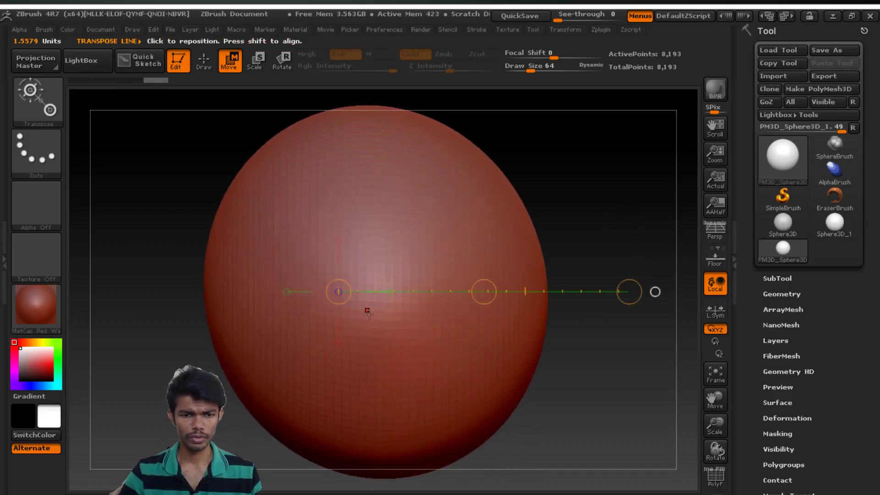
{"action": "mouse_move", "coordinate": [339, 291]}
{"action": "left_mouse_down"}
{"action": "mouse_move", "coordinate": [444, 291]}
{"action": "mouse_move", "coordinate": [342, 291]}
{"action": "left_mouse_up"}
{"action": "mouse_move", "coordinate": [573, 339]}
{"action": "left_mouse_down"}
{"action": "mouse_move", "coordinate": [498, 336]}
{"action": "mouse_move", "coordinate": [526, 336]}
{"action": "left_mouse_up"}
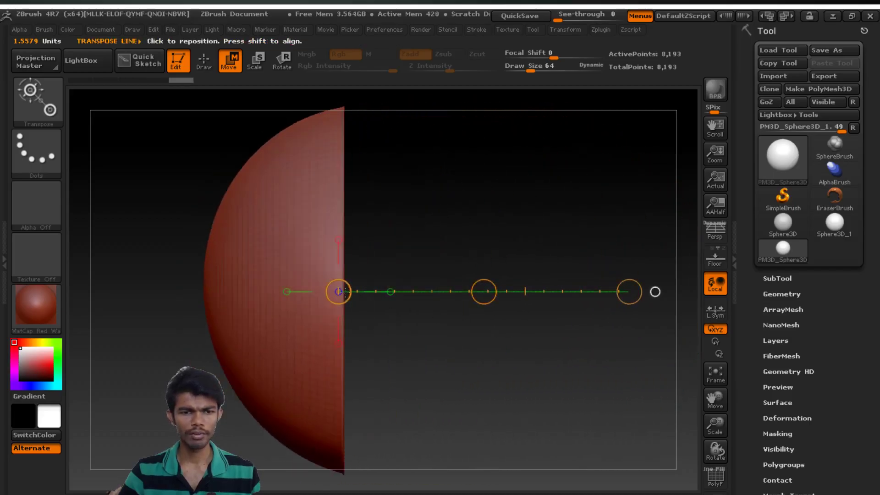
{"action": "mouse_move", "coordinate": [344, 292]}
{"action": "left_mouse_down"}
{"action": "mouse_move", "coordinate": [374, 292]}
{"action": "mouse_move", "coordinate": [331, 289]}
{"action": "left_mouse_up"}
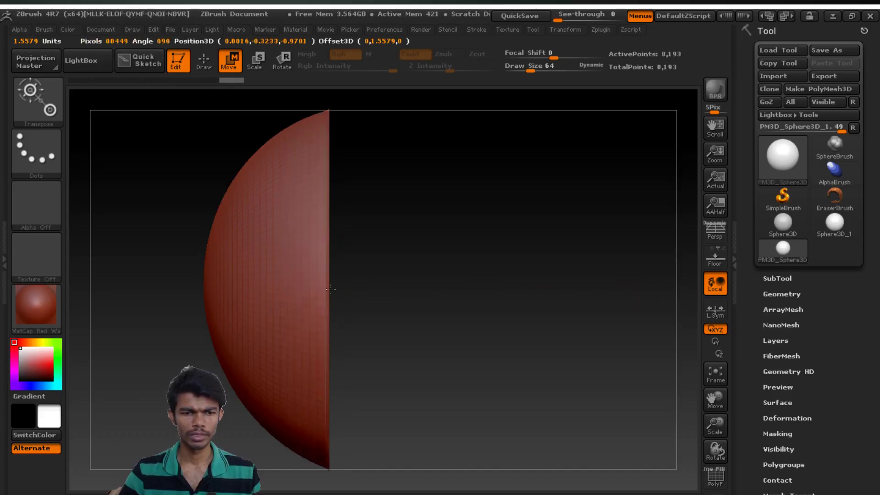
Undo back to the full round sphere and realign the transpose line.
{"action": "key", "text": "ctrl"}
{"action": "key", "text": "ctrl+z"}
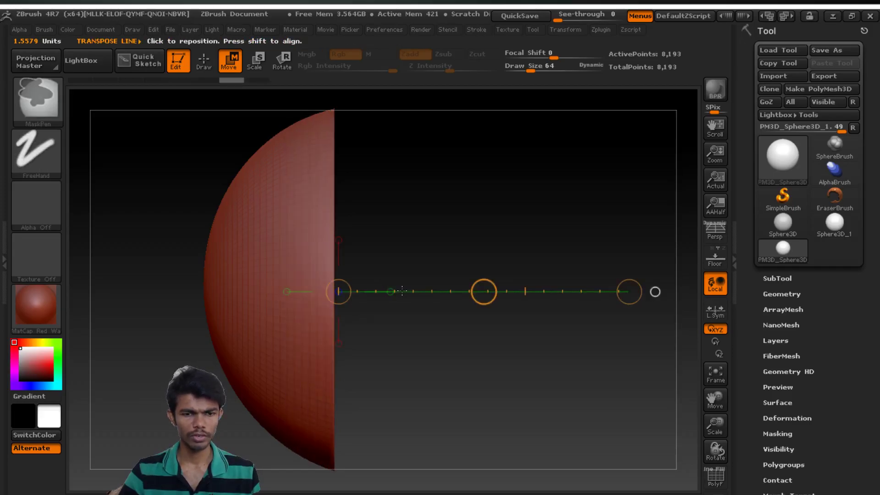
{"action": "key", "text": "ctrl+z"}
{"action": "key", "text": "ctrl+z"}
{"action": "key", "text": "ctrl+z"}
{"action": "key", "text": "ctrl+z"}
{"action": "key", "text": "ctrl+z"}
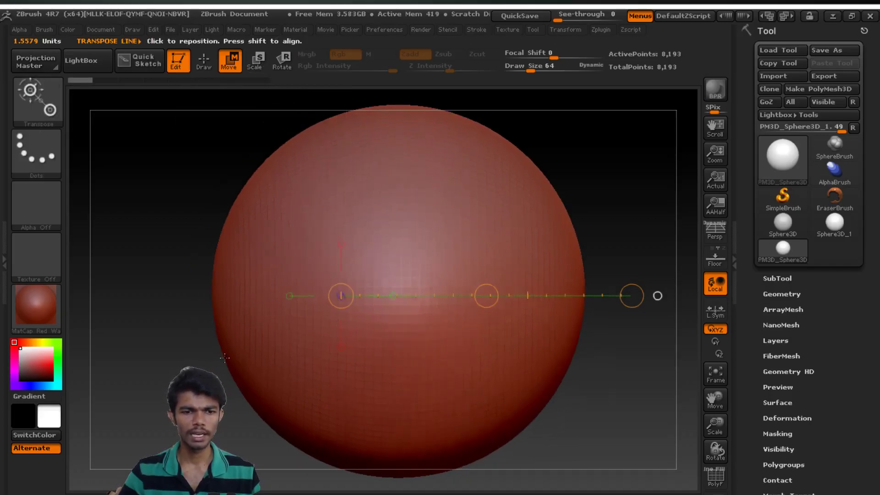
{"action": "left_click_drag", "start_coordinate": [220, 371], "coordinate": [275, 365]}
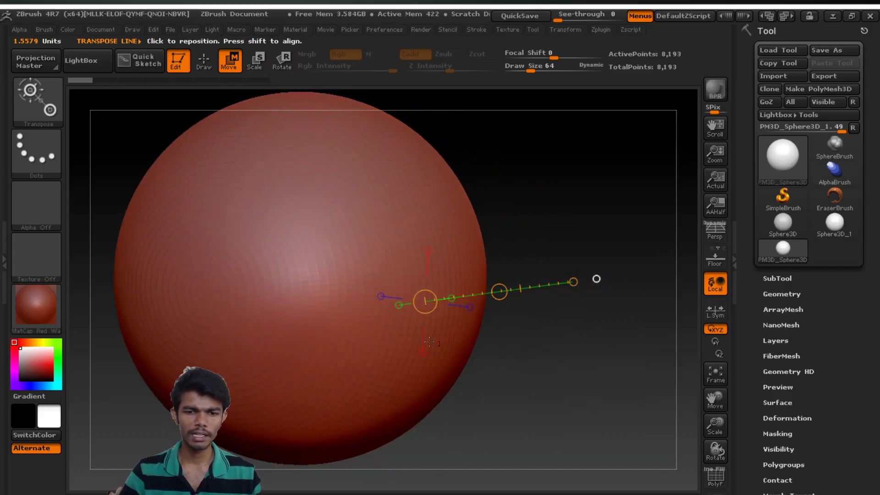
{"action": "left_click", "coordinate": [431, 252]}
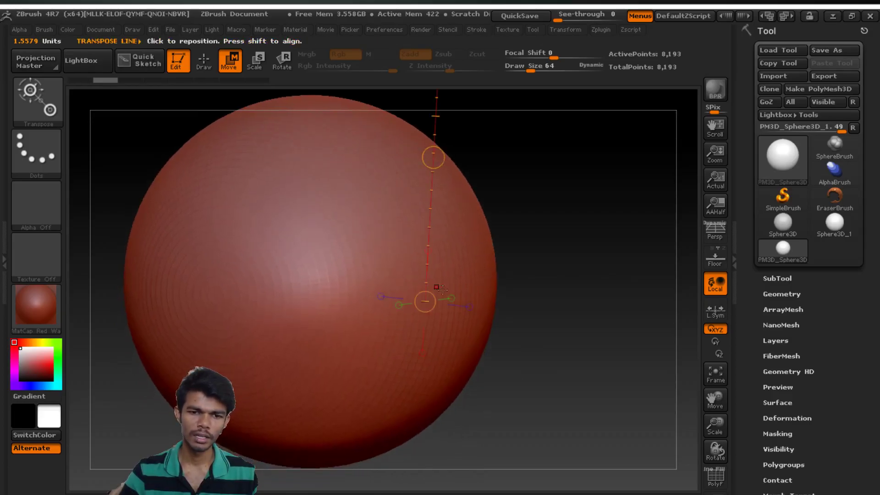
{"action": "left_click", "coordinate": [469, 307]}
Recentre and zoom the sphere in view, then return to Draw with the Standard brush.
{"action": "left_click_drag", "start_coordinate": [548, 319], "coordinate": [567, 276]}
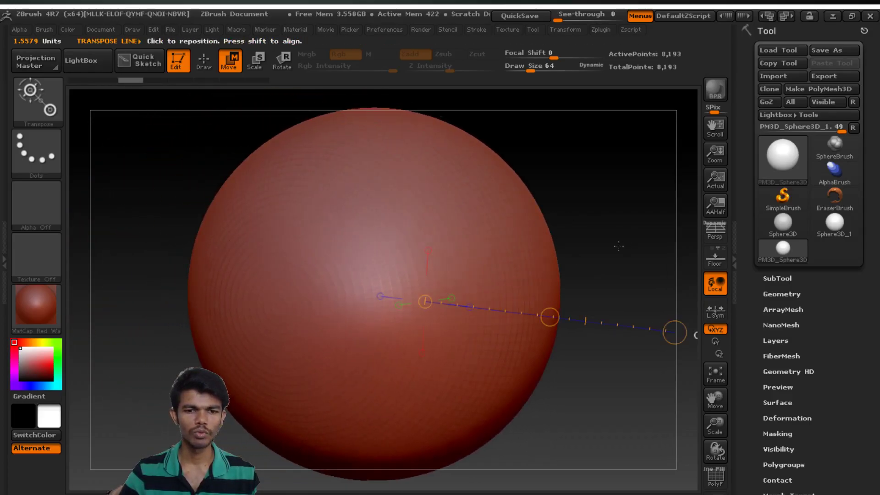
{"action": "left_click_drag", "start_coordinate": [619, 246], "coordinate": [596, 233]}
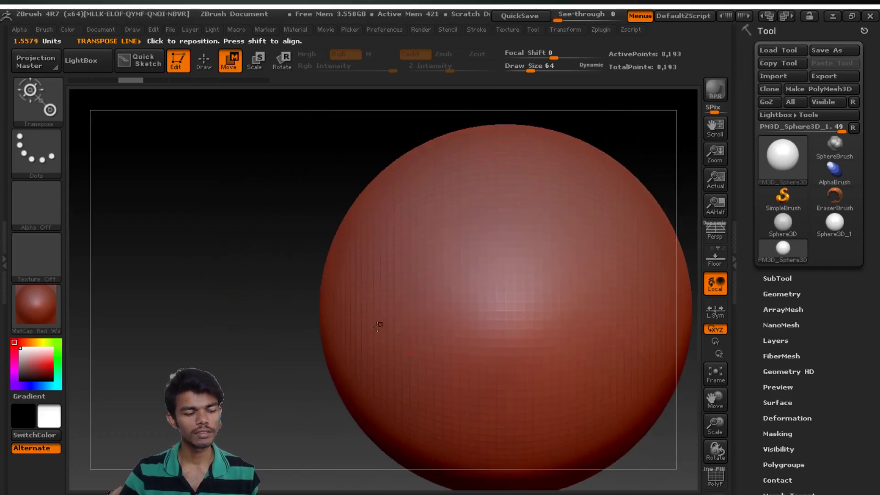
{"action": "left_click_drag", "start_coordinate": [301, 354], "coordinate": [155, 322], "text": "alt"}
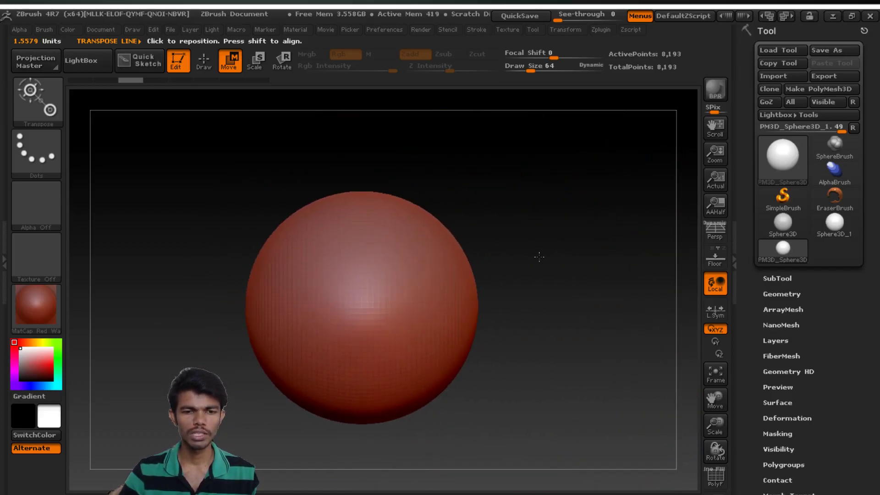
{"action": "left_click_drag", "start_coordinate": [539, 257], "coordinate": [550, 265], "text": "alt"}
{"action": "left_click", "coordinate": [203, 63]}
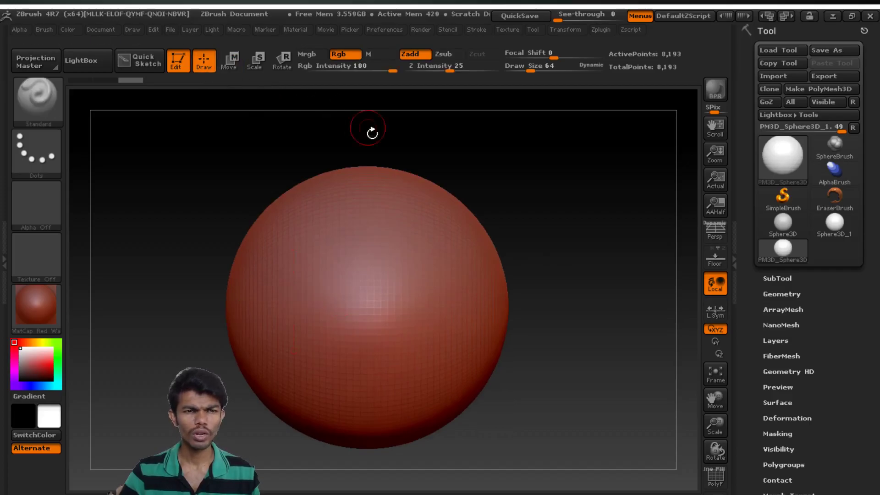
In Scale mode, drag the transpose line circles to resize the sphere, ending as a flattened oval.
{"action": "left_click", "coordinate": [249, 67]}
{"action": "left_click_drag", "start_coordinate": [346, 298], "coordinate": [514, 299]}
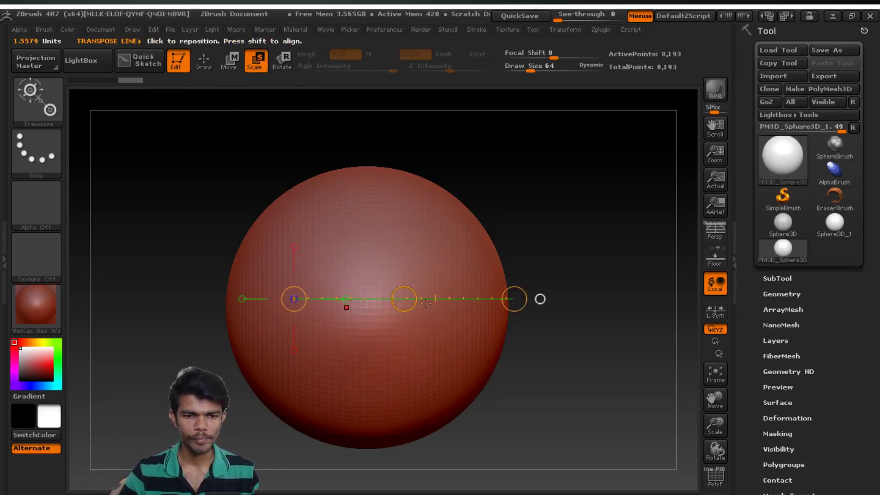
{"action": "left_click_drag", "start_coordinate": [403, 298], "coordinate": [196, 315]}
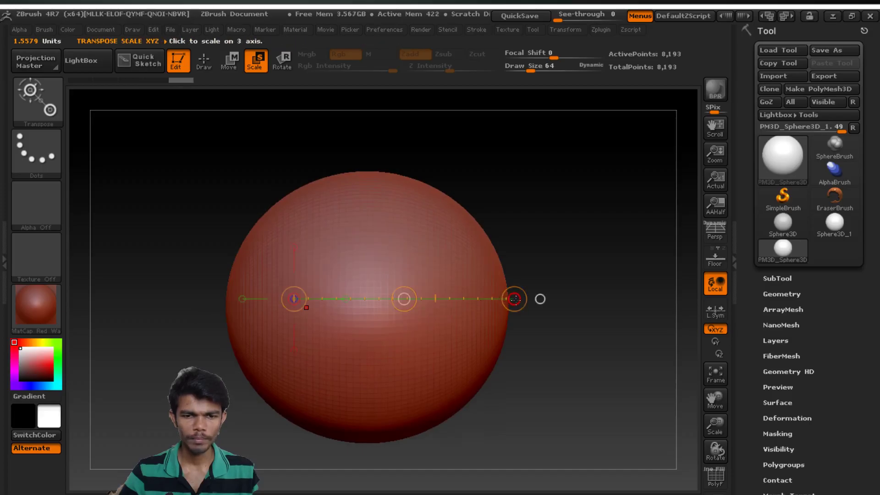
{"action": "left_click_drag", "start_coordinate": [514, 299], "coordinate": [494, 312]}
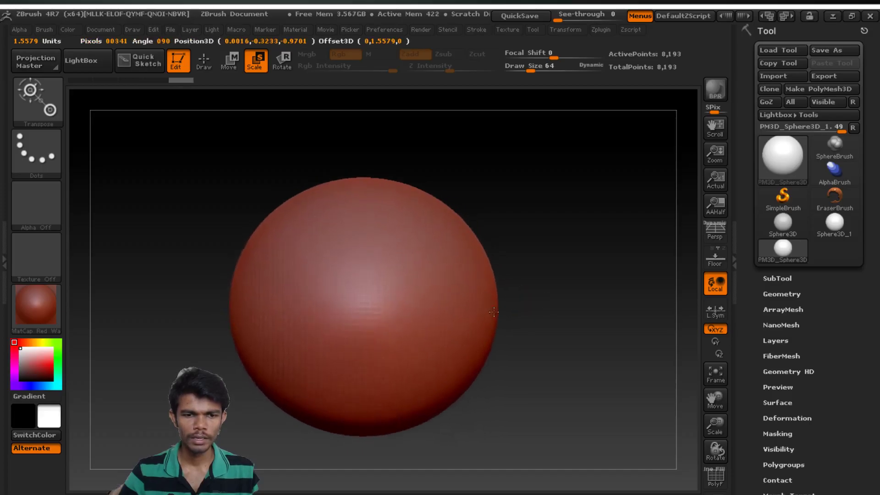
{"action": "mouse_move", "coordinate": [493, 311]}
{"action": "left_mouse_down"}
{"action": "mouse_move", "coordinate": [531, 313]}
{"action": "mouse_move", "coordinate": [403, 291]}
{"action": "mouse_move", "coordinate": [405, 304]}
{"action": "mouse_move", "coordinate": [438, 303]}
{"action": "left_mouse_up"}
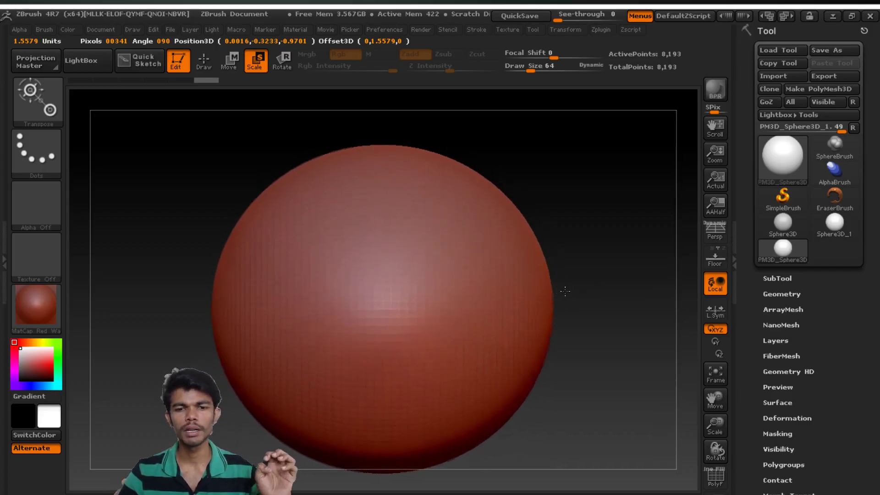
{"action": "left_click_drag", "start_coordinate": [439, 304], "coordinate": [540, 299]}
{"action": "mouse_move", "coordinate": [294, 299]}
{"action": "left_mouse_down"}
{"action": "mouse_move", "coordinate": [529, 325]}
{"action": "mouse_move", "coordinate": [349, 310]}
{"action": "mouse_move", "coordinate": [388, 306]}
{"action": "left_mouse_up"}
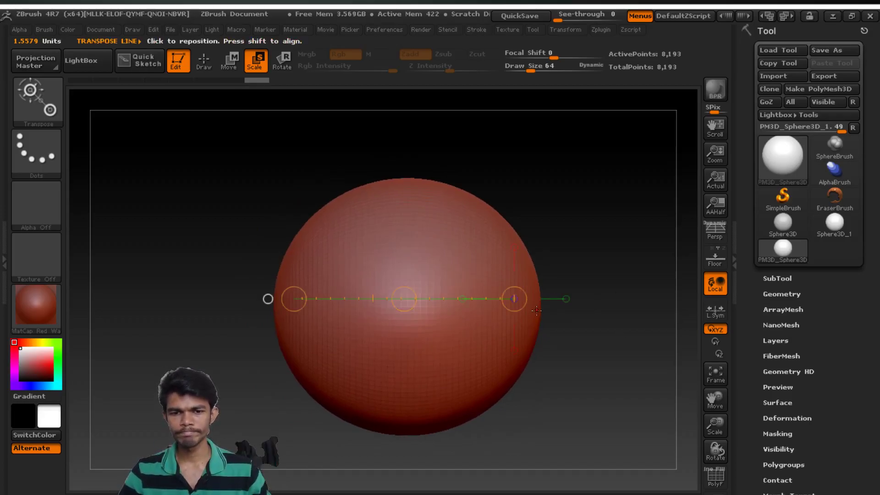
{"action": "left_click_drag", "start_coordinate": [296, 299], "coordinate": [289, 299]}
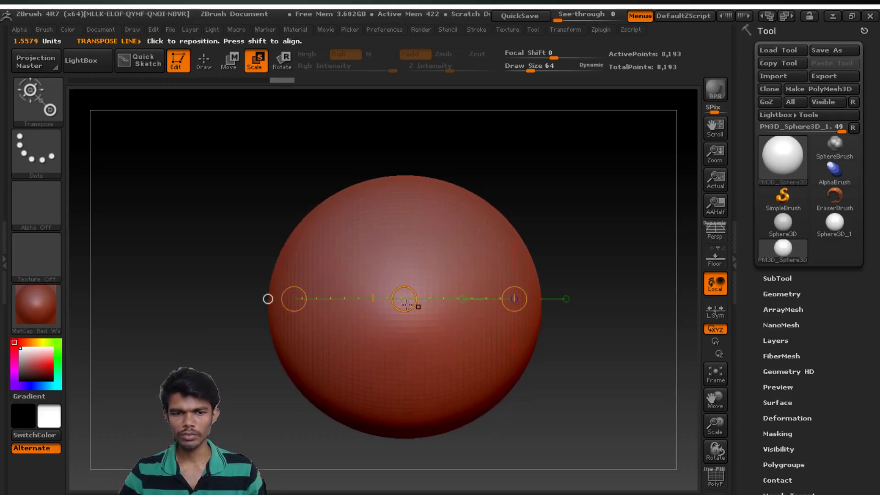
{"action": "left_click_drag", "start_coordinate": [407, 304], "coordinate": [445, 299]}
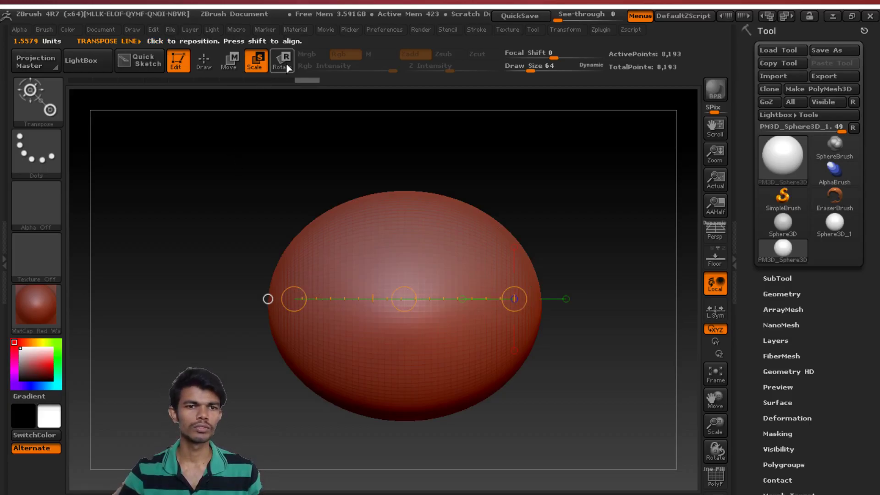
Orbit and pan around the squashed sphere, leaving it tilted as a leaning egg.
{"action": "left_click_drag", "start_coordinate": [568, 257], "coordinate": [567, 292]}
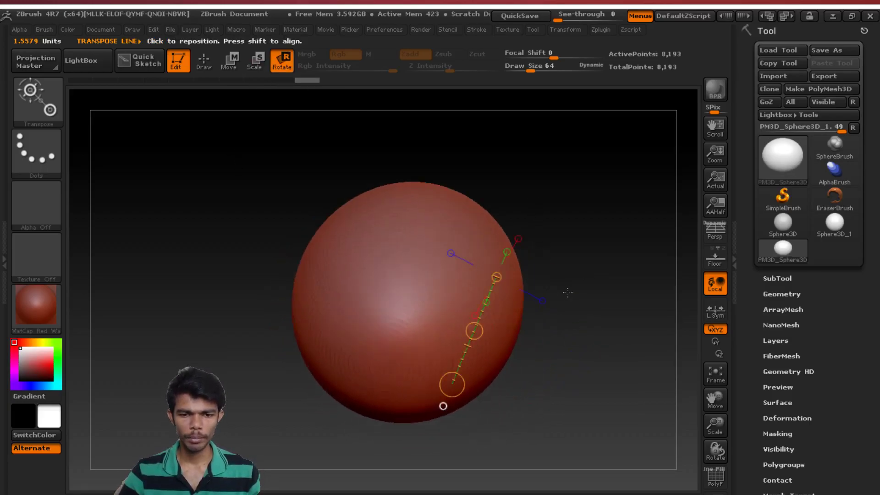
{"action": "left_click_drag", "start_coordinate": [496, 278], "coordinate": [690, 378]}
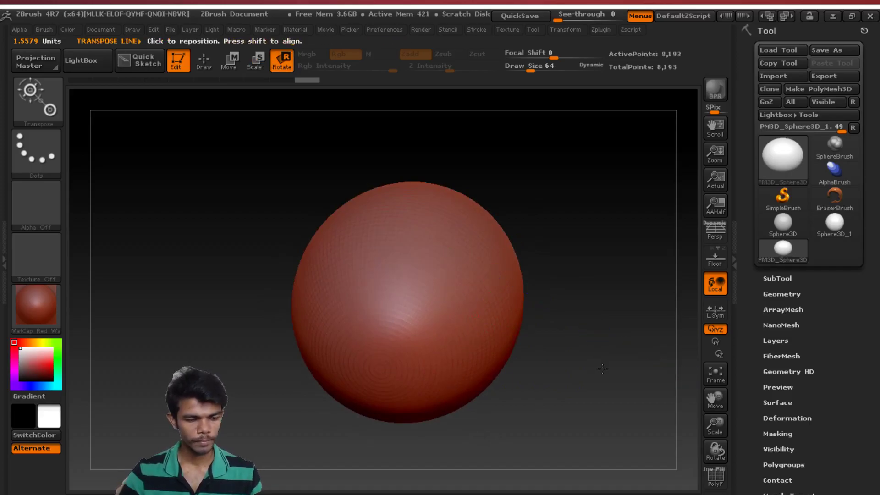
{"action": "left_click_drag", "start_coordinate": [602, 369], "coordinate": [493, 360], "text": "alt"}
{"action": "mouse_move", "coordinate": [588, 367]}
{"action": "left_mouse_down"}
{"action": "mouse_move", "coordinate": [448, 260]}
{"action": "mouse_move", "coordinate": [458, 333]}
{"action": "left_mouse_up"}
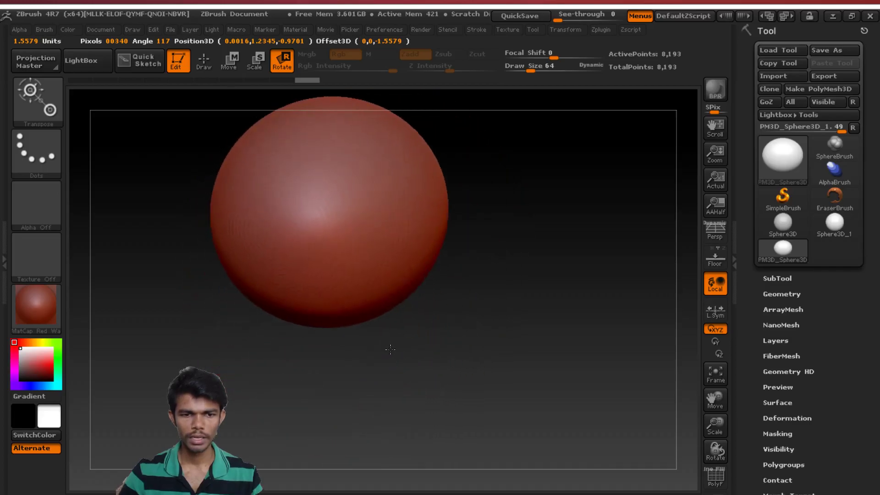
{"action": "mouse_move", "coordinate": [604, 380]}
{"action": "left_mouse_down"}
{"action": "mouse_move", "coordinate": [590, 400]}
{"action": "mouse_move", "coordinate": [590, 285]}
{"action": "mouse_move", "coordinate": [604, 299]}
{"action": "left_mouse_up"}
Swap the tool to Cube3D, angle it, and convert it to the 482-point PM3D_Cube3D polymesh.
{"action": "left_click", "coordinate": [765, 218]}
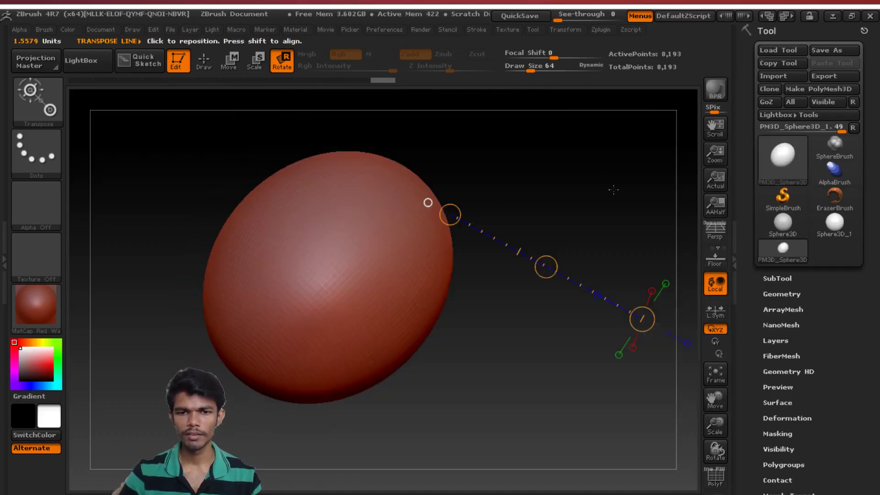
{"action": "left_click", "coordinate": [807, 176]}
{"action": "left_click", "coordinate": [370, 214]}
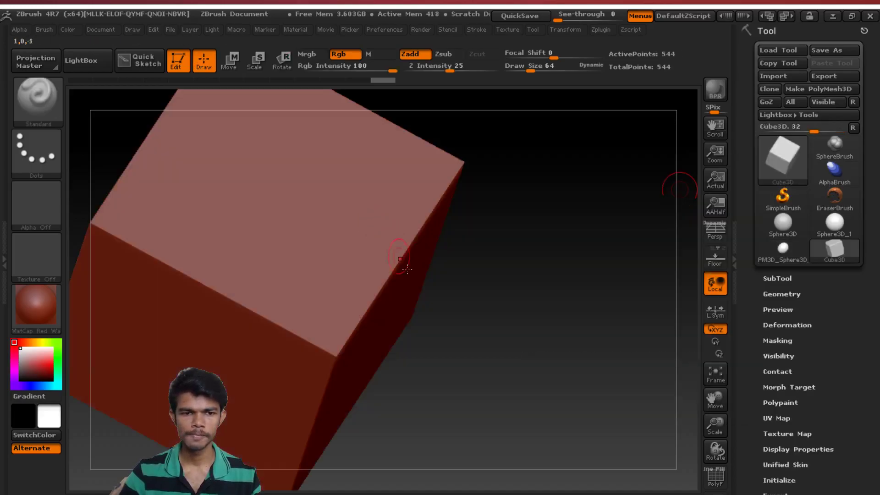
{"action": "mouse_move", "coordinate": [547, 321]}
{"action": "left_mouse_down"}
{"action": "mouse_move", "coordinate": [516, 320]}
{"action": "mouse_move", "coordinate": [540, 319]}
{"action": "mouse_move", "coordinate": [559, 348]}
{"action": "mouse_move", "coordinate": [486, 319]}
{"action": "mouse_move", "coordinate": [471, 328]}
{"action": "mouse_move", "coordinate": [449, 301]}
{"action": "mouse_move", "coordinate": [550, 338]}
{"action": "left_mouse_up"}
{"action": "left_click", "coordinate": [284, 67]}
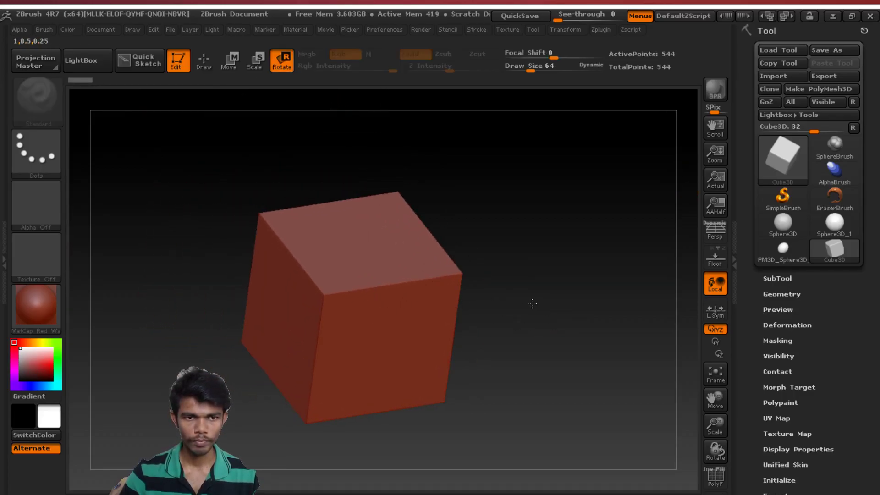
{"action": "left_click", "coordinate": [813, 90]}
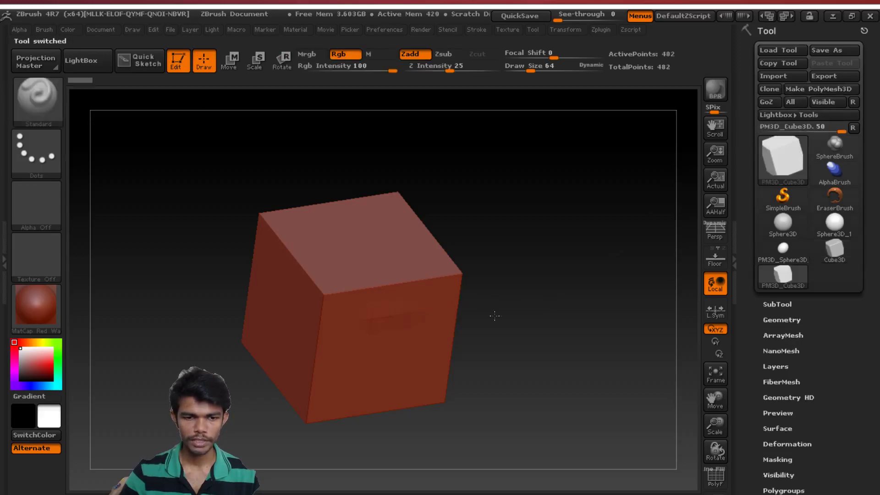
Draw a Rotate transpose line across the cube and spin the cube around it.
{"action": "left_click", "coordinate": [281, 66]}
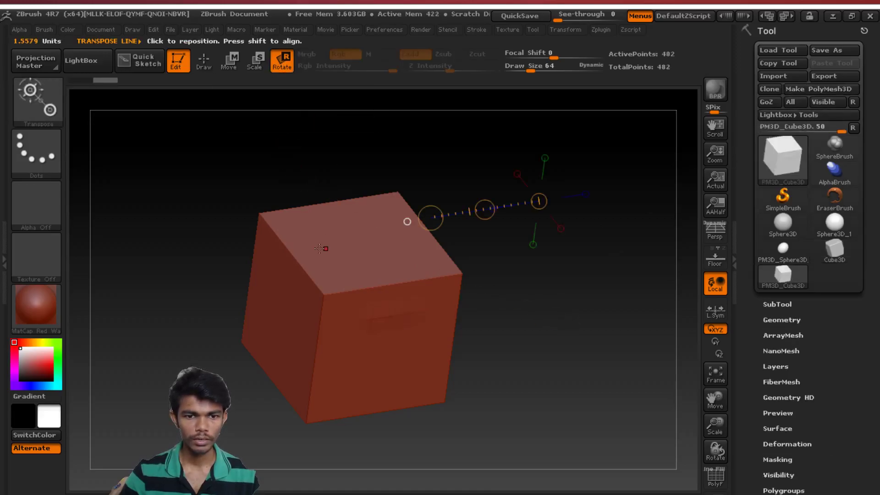
{"action": "mouse_move", "coordinate": [346, 279]}
{"action": "left_mouse_down"}
{"action": "mouse_move", "coordinate": [560, 268]}
{"action": "mouse_move", "coordinate": [556, 330]}
{"action": "mouse_move", "coordinate": [555, 203]}
{"action": "mouse_move", "coordinate": [513, 302]}
{"action": "left_mouse_up"}
{"action": "left_click_drag", "start_coordinate": [454, 280], "coordinate": [437, 315]}
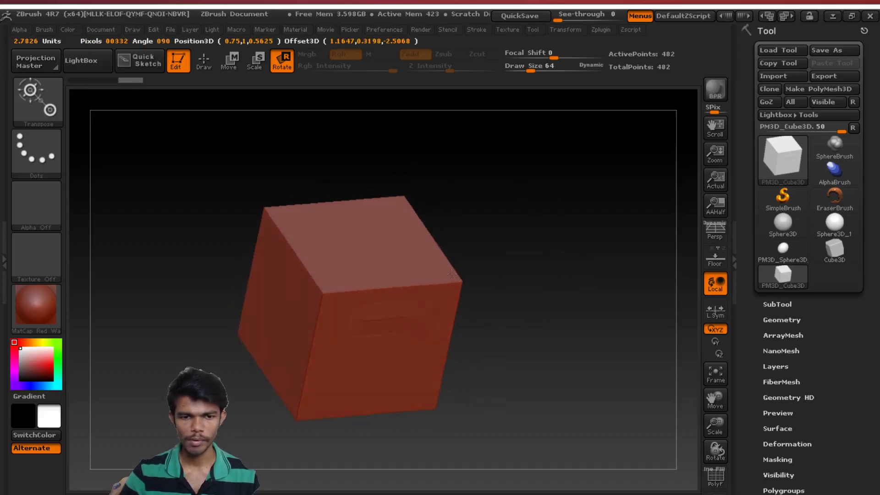
{"action": "left_click_drag", "start_coordinate": [345, 279], "coordinate": [421, 264]}
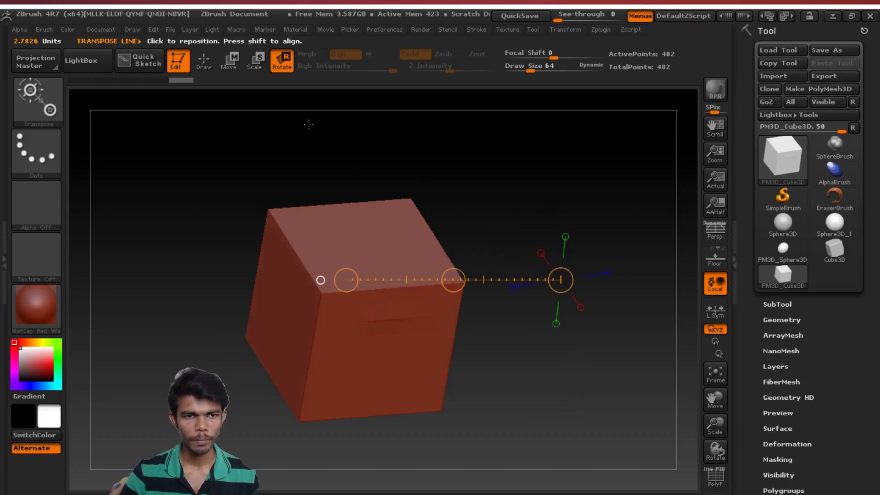
Ctrl-drag a rectangular mask over part of the cube, then clear it.
{"action": "left_click", "coordinate": [213, 66]}
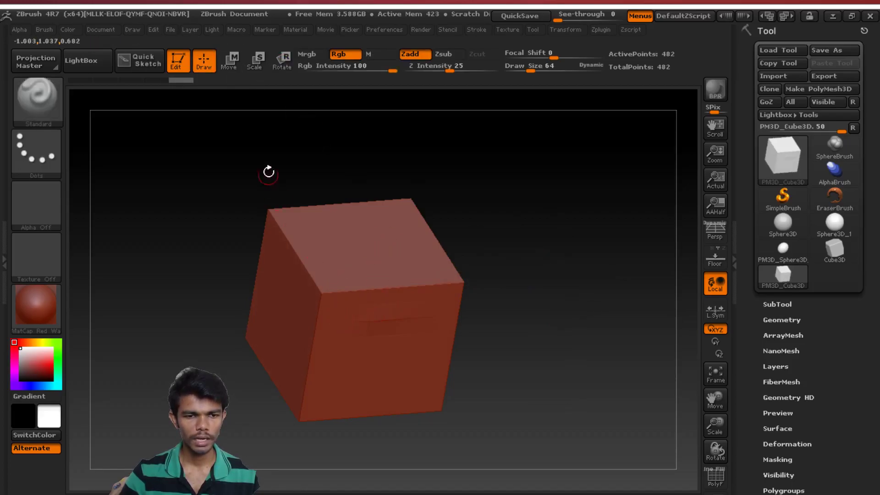
{"action": "mouse_move", "coordinate": [527, 228]}
{"action": "left_mouse_down", "text": "ctrl"}
{"action": "mouse_move", "coordinate": [351, 421]}
{"action": "mouse_move", "coordinate": [518, 378]}
{"action": "mouse_move", "coordinate": [477, 316]}
{"action": "left_mouse_up", "text": "ctrl"}
{"action": "left_click_drag", "start_coordinate": [584, 265], "coordinate": [578, 296]}
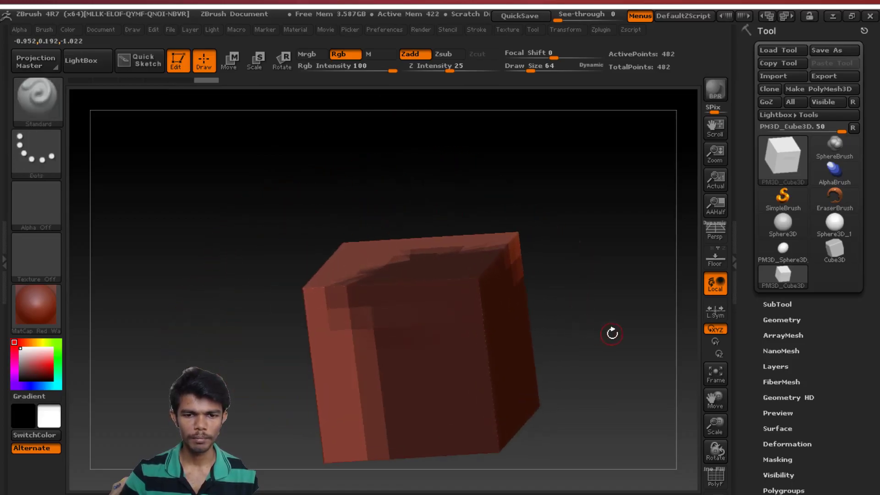
{"action": "left_click_drag", "start_coordinate": [612, 334], "coordinate": [593, 267]}
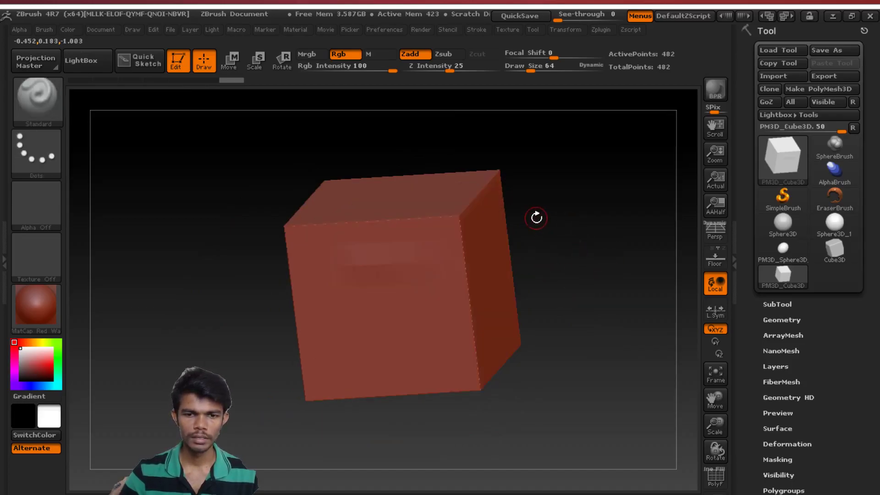
{"action": "key", "text": "ctrl"}
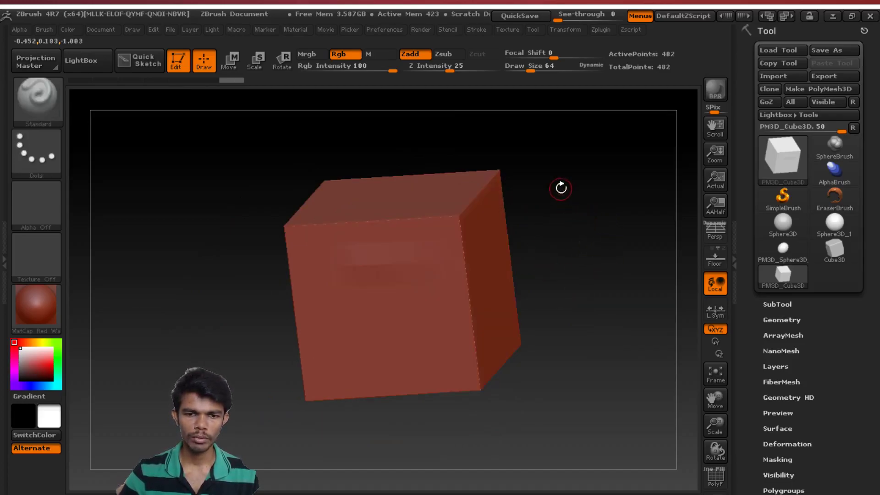
{"action": "mouse_move", "coordinate": [552, 153]}
{"action": "left_mouse_down", "text": "ctrl"}
{"action": "mouse_move", "coordinate": [421, 367]}
{"action": "mouse_move", "coordinate": [424, 405]}
{"action": "left_mouse_up", "text": "ctrl"}
{"action": "mouse_move", "coordinate": [550, 403]}
{"action": "left_mouse_down"}
{"action": "mouse_move", "coordinate": [564, 389]}
{"action": "mouse_move", "coordinate": [562, 377]}
{"action": "left_mouse_up"}
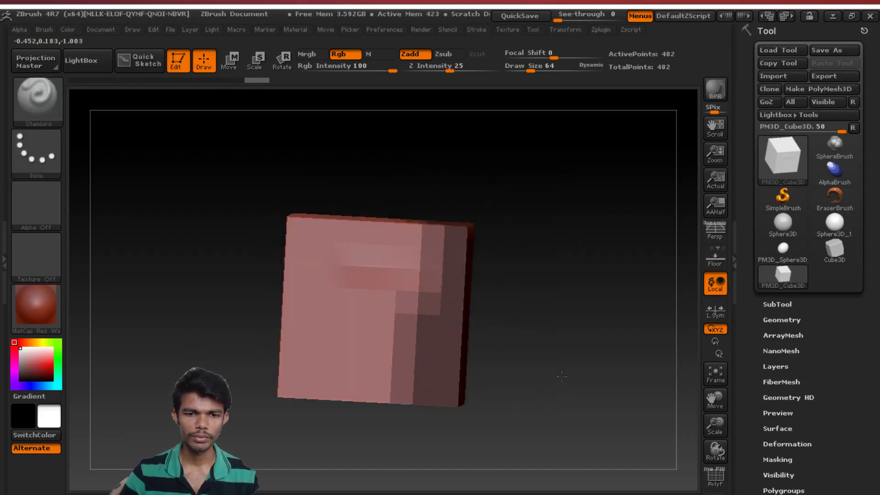
{"action": "left_click_drag", "start_coordinate": [605, 318], "coordinate": [596, 306], "text": "ctrl"}
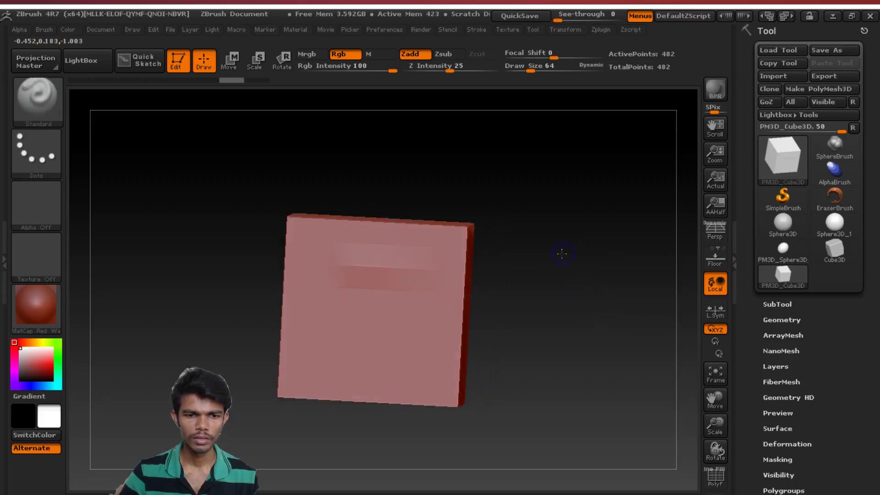
Rotate the cube around the transpose line until it faces squarely to the front.
{"action": "key", "text": "r"}
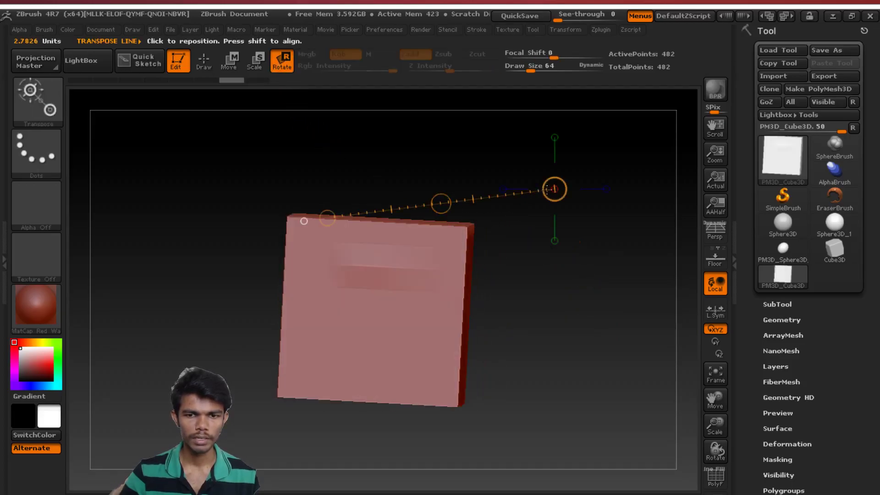
{"action": "mouse_move", "coordinate": [550, 189]}
{"action": "left_mouse_down"}
{"action": "mouse_move", "coordinate": [539, 168]}
{"action": "mouse_move", "coordinate": [539, 179]}
{"action": "left_mouse_up"}
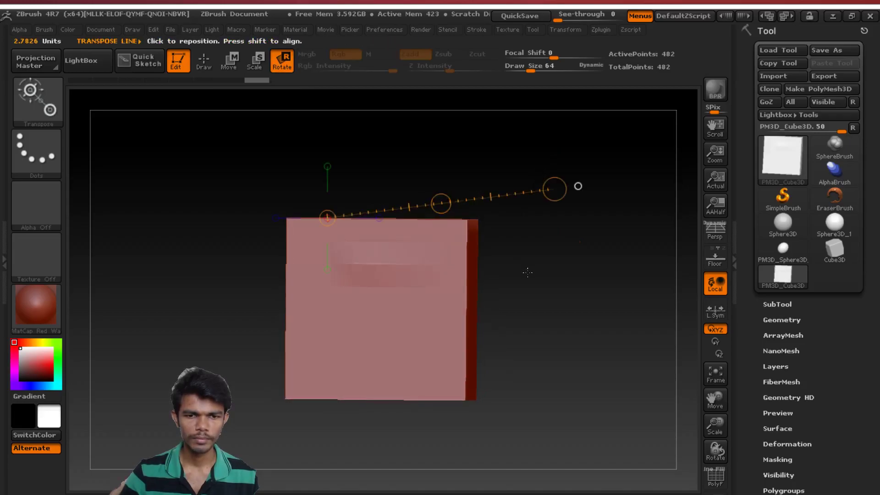
{"action": "mouse_move", "coordinate": [527, 272]}
{"action": "left_mouse_down"}
{"action": "mouse_move", "coordinate": [549, 189]}
{"action": "mouse_move", "coordinate": [493, 134]}
{"action": "mouse_move", "coordinate": [440, 114]}
{"action": "mouse_move", "coordinate": [534, 296]}
{"action": "left_mouse_up"}
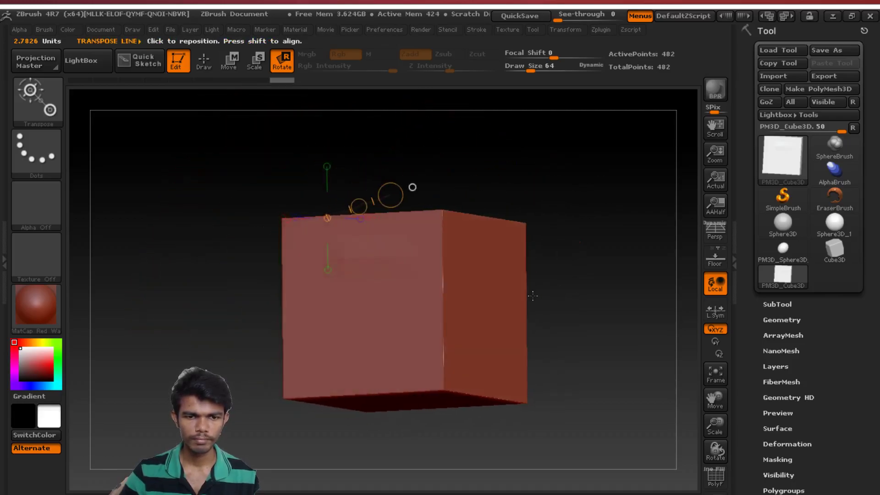
{"action": "mouse_move", "coordinate": [591, 244]}
{"action": "left_mouse_down"}
{"action": "mouse_move", "coordinate": [576, 275]}
{"action": "mouse_move", "coordinate": [537, 237]}
{"action": "mouse_move", "coordinate": [552, 213]}
{"action": "mouse_move", "coordinate": [545, 203]}
{"action": "left_mouse_up"}
{"action": "left_click", "coordinate": [211, 56]}
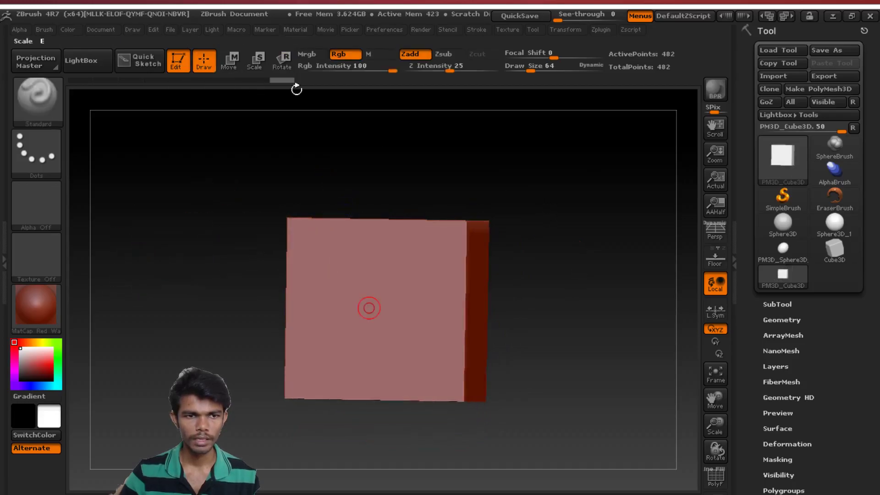
{"action": "mouse_move", "coordinate": [556, 169]}
{"action": "left_mouse_down"}
{"action": "mouse_move", "coordinate": [564, 220]}
{"action": "mouse_move", "coordinate": [556, 158]}
{"action": "mouse_move", "coordinate": [568, 257]}
{"action": "mouse_move", "coordinate": [514, 390]}
{"action": "mouse_move", "coordinate": [596, 347]}
{"action": "left_mouse_up"}
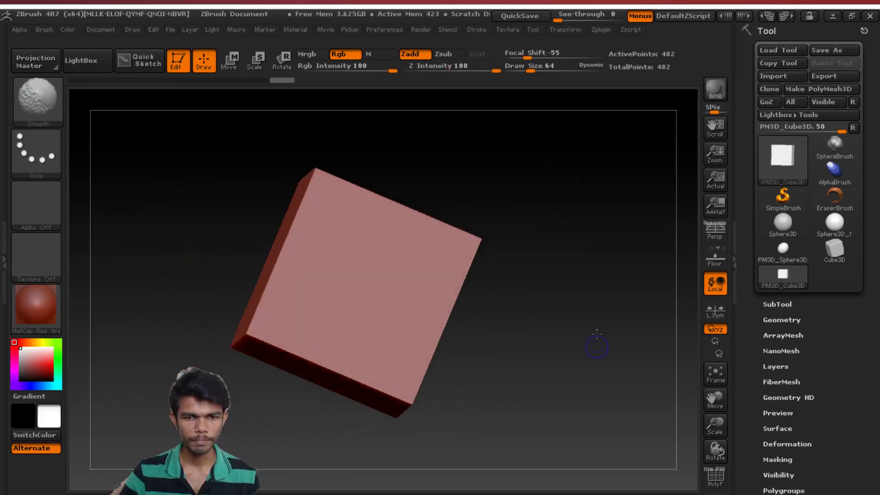
{"action": "key", "text": "ctrl"}
{"action": "mouse_move", "coordinate": [570, 167]}
{"action": "left_mouse_down", "text": "ctrl"}
{"action": "mouse_move", "coordinate": [360, 444]}
{"action": "mouse_move", "coordinate": [356, 323]}
{"action": "mouse_move", "coordinate": [308, 101]}
{"action": "left_mouse_up", "text": "ctrl"}
{"action": "left_click", "coordinate": [280, 60]}
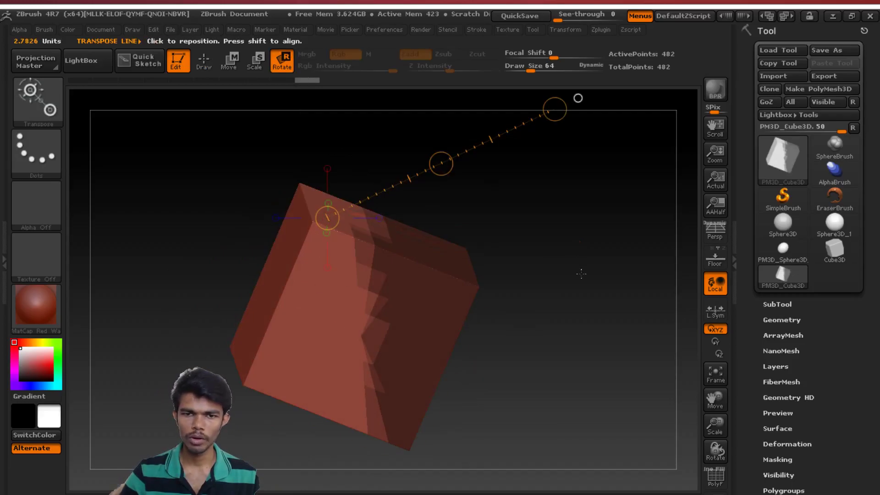
{"action": "left_click_drag", "start_coordinate": [577, 98], "coordinate": [476, 155]}
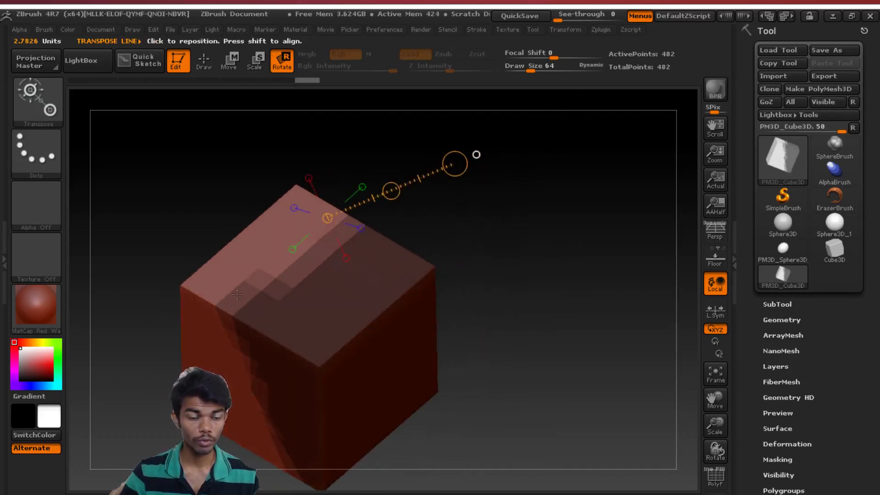
{"action": "mouse_move", "coordinate": [454, 163]}
{"action": "left_mouse_down"}
{"action": "mouse_move", "coordinate": [504, 393]}
{"action": "mouse_move", "coordinate": [374, 389]}
{"action": "mouse_move", "coordinate": [553, 331]}
{"action": "left_mouse_up"}
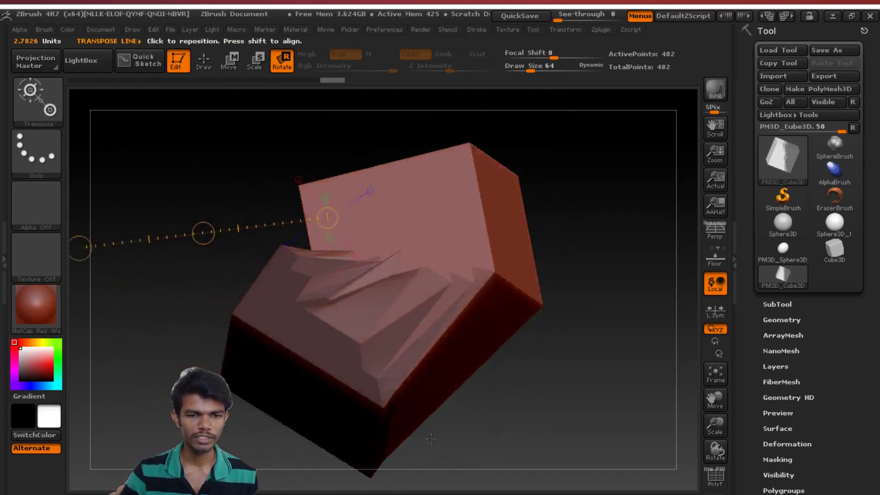
{"action": "key", "text": "ctrl+z"}
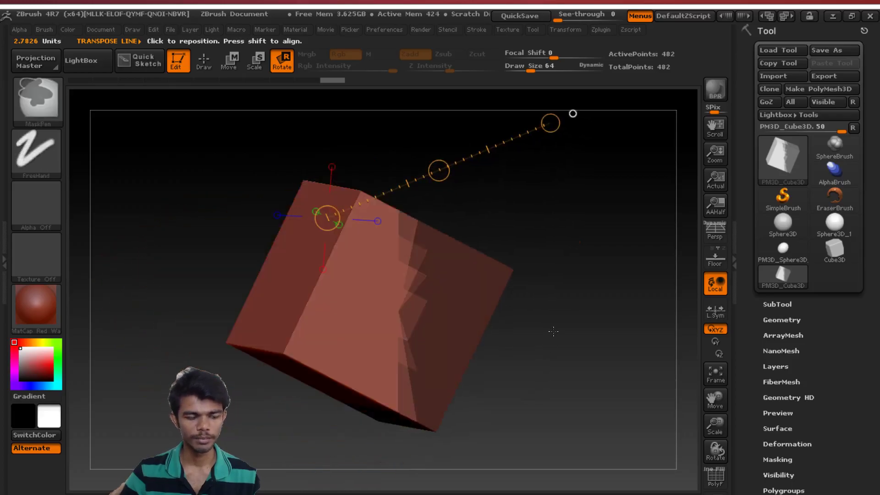
{"action": "key", "text": "ctrl+z"}
{"action": "key", "text": "ctrl+z"}
{"action": "key", "text": "ctrl+z"}
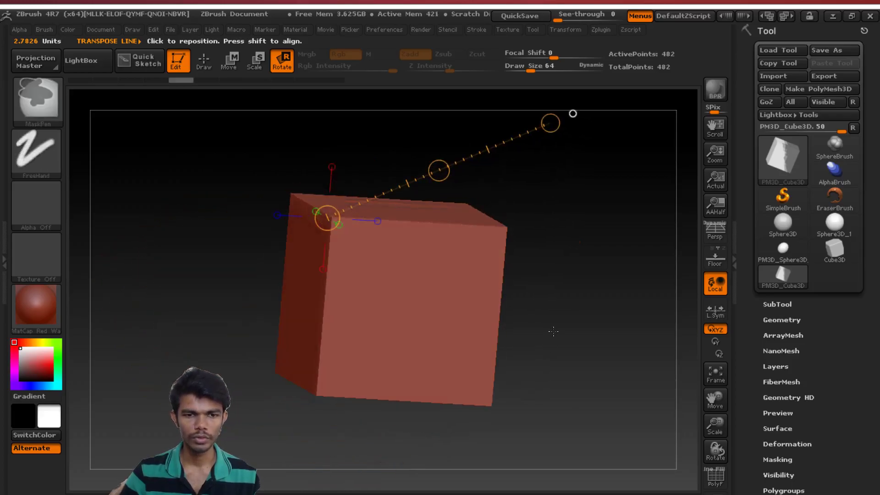
{"action": "left_click_drag", "start_coordinate": [347, 268], "coordinate": [92, 102]}
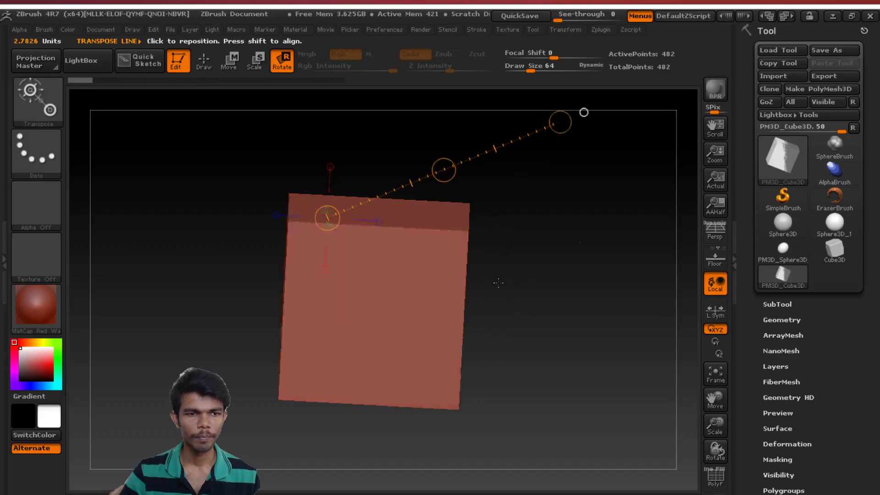
{"action": "key", "text": "q"}
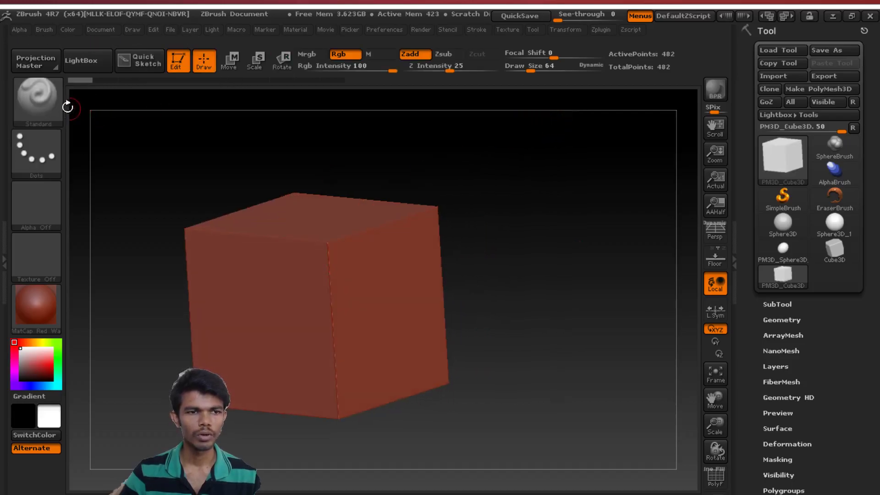
{"action": "left_click", "coordinate": [48, 107]}
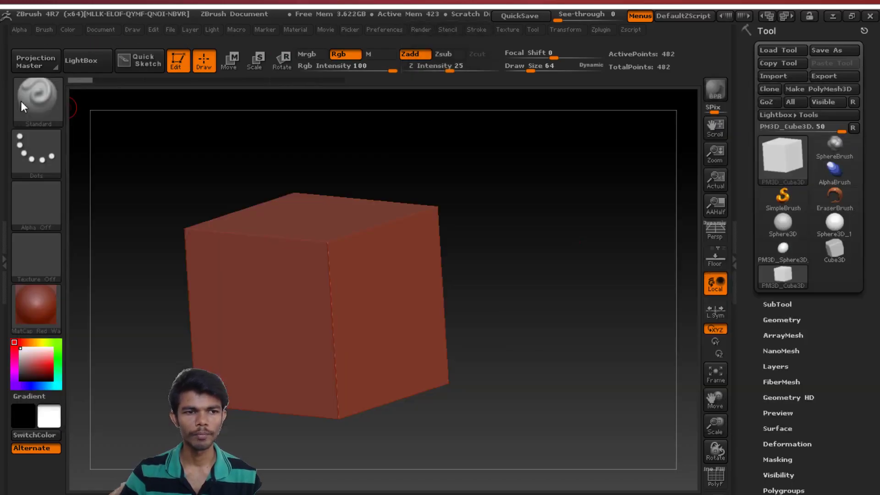
{"action": "left_click", "coordinate": [771, 303]}
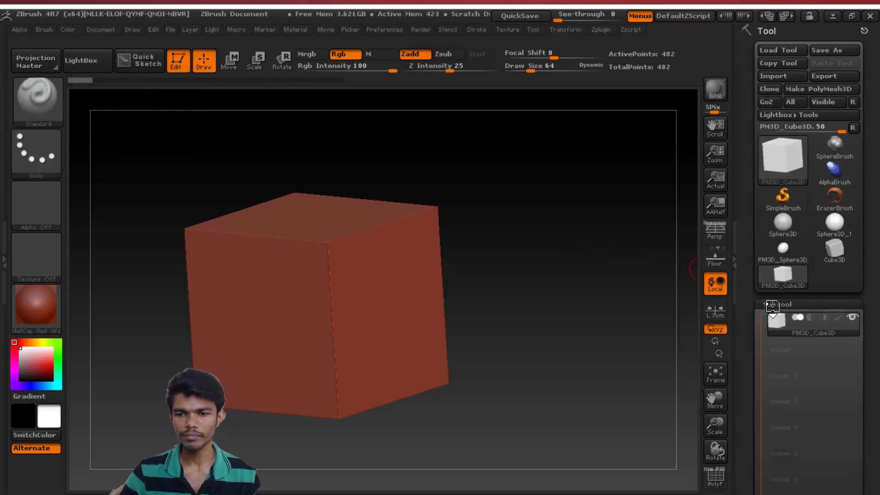
{"action": "left_click", "coordinate": [778, 57]}
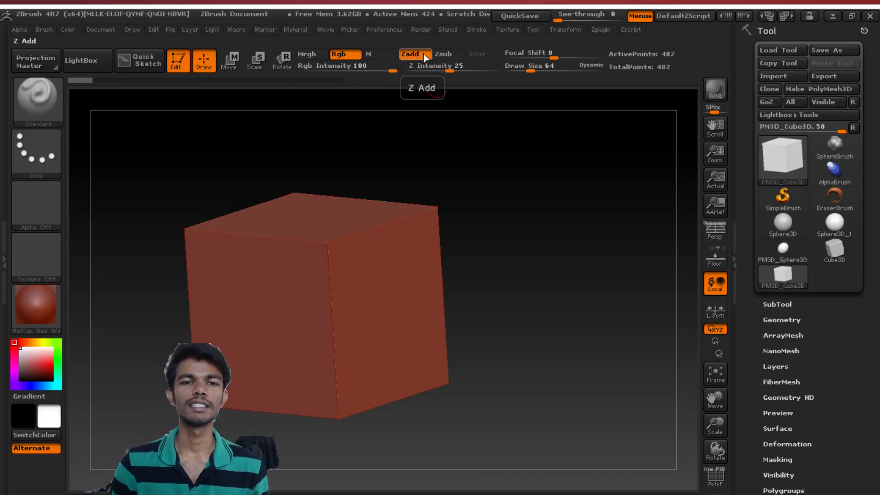
Expand the Tool > Geometry subpalette for the undivided 482-point PM3D_Cube3D.
{"action": "left_click", "coordinate": [779, 320]}
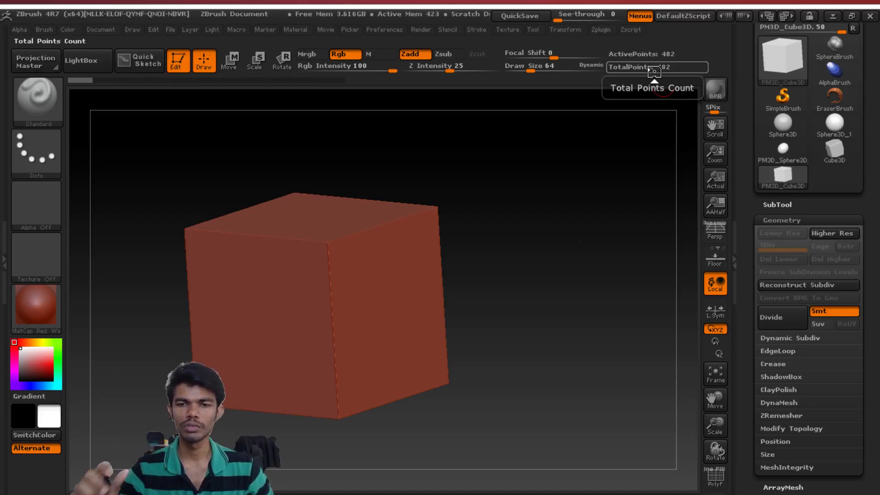
Divide the cube up to subdivision level 4, reaching 31,746 points.
{"action": "left_click", "coordinate": [801, 317]}
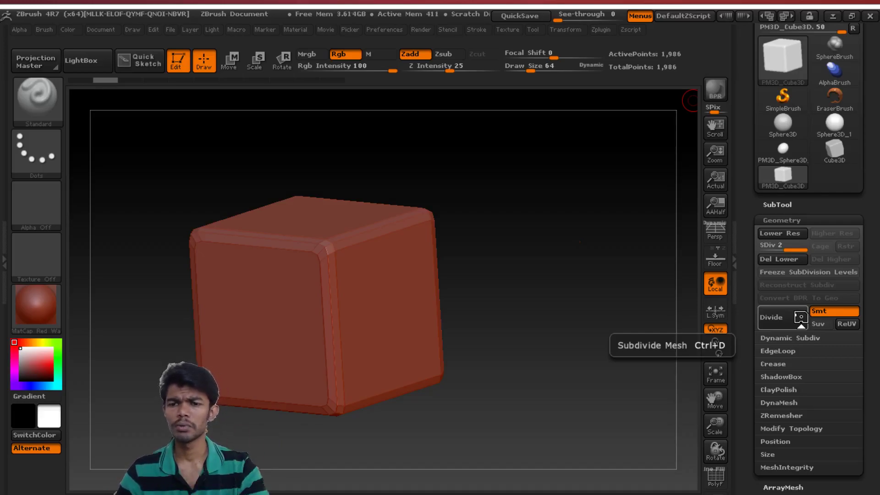
{"action": "left_click", "coordinate": [800, 316]}
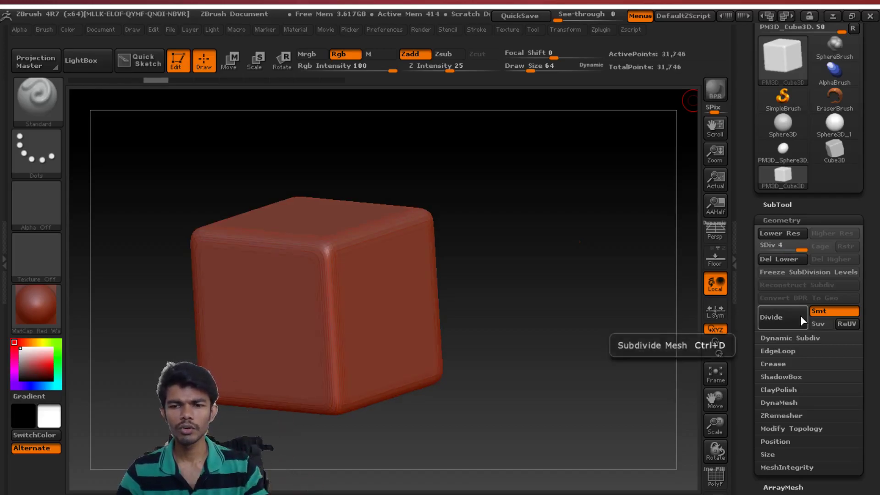
At the lowest level, sculpt diagonal strokes on the front face, dividing once between them.
{"action": "left_click_drag", "start_coordinate": [798, 248], "coordinate": [760, 247]}
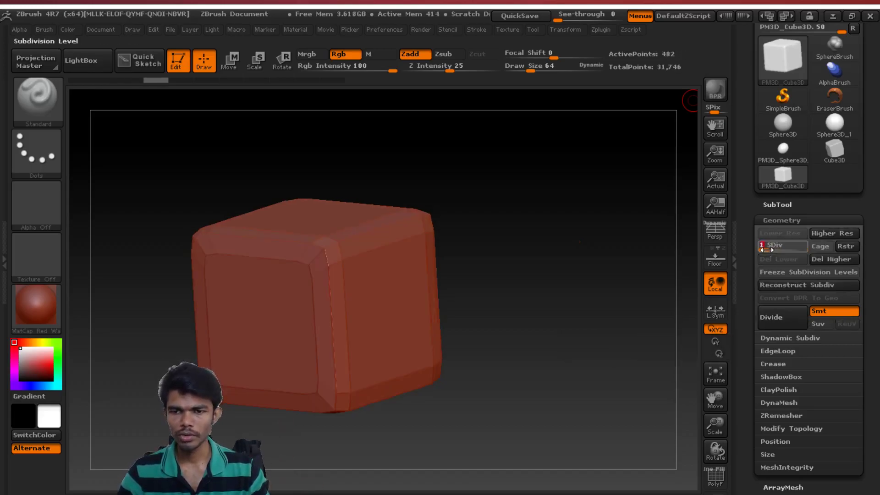
{"action": "mouse_move", "coordinate": [588, 265]}
{"action": "left_mouse_down"}
{"action": "mouse_move", "coordinate": [433, 270]}
{"action": "mouse_move", "coordinate": [499, 262]}
{"action": "left_mouse_up"}
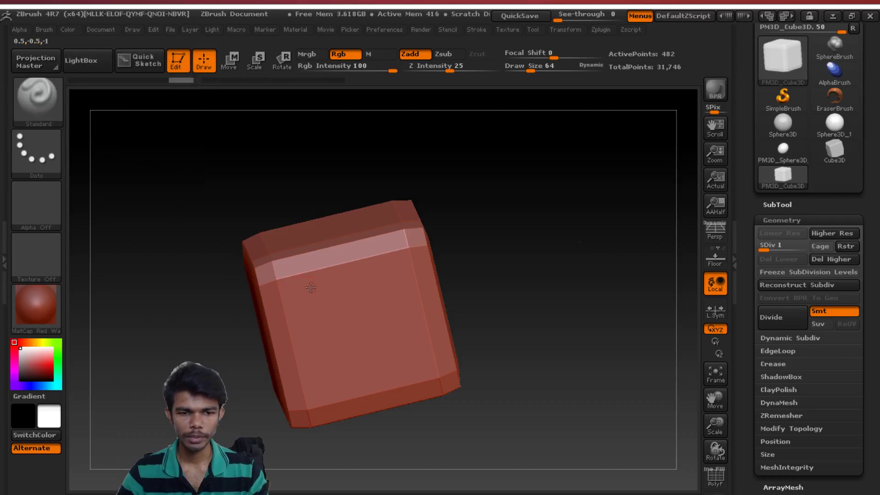
{"action": "left_click_drag", "start_coordinate": [310, 288], "coordinate": [389, 351]}
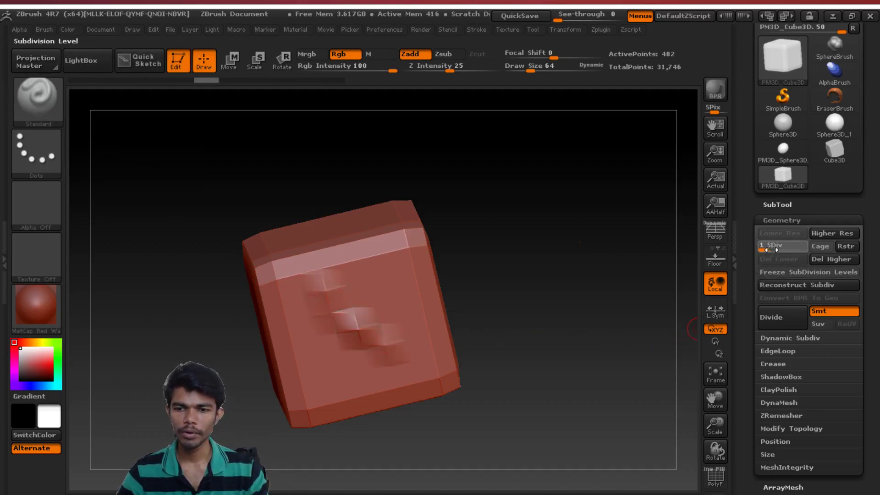
{"action": "key", "text": "ctrl+d"}
{"action": "mouse_move", "coordinate": [595, 292]}
{"action": "left_mouse_down", "text": "shift"}
{"action": "mouse_move", "coordinate": [495, 316]}
{"action": "mouse_move", "coordinate": [370, 310]}
{"action": "mouse_move", "coordinate": [367, 339]}
{"action": "left_mouse_up", "text": "shift"}
{"action": "mouse_move", "coordinate": [336, 285]}
{"action": "left_mouse_down"}
{"action": "mouse_move", "coordinate": [362, 326]}
{"action": "mouse_move", "coordinate": [420, 378]}
{"action": "left_mouse_up"}
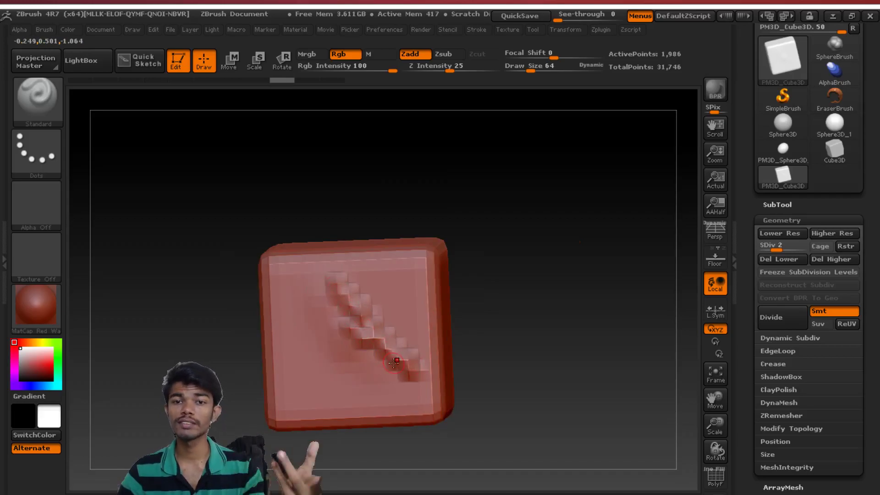
Divide to levels 3 and 4, adding a curved left stroke and an upper-right diagonal stroke.
{"action": "left_click", "coordinate": [787, 248]}
{"action": "mouse_move", "coordinate": [285, 308]}
{"action": "left_mouse_down"}
{"action": "mouse_move", "coordinate": [311, 362]}
{"action": "mouse_move", "coordinate": [346, 368]}
{"action": "left_mouse_up"}
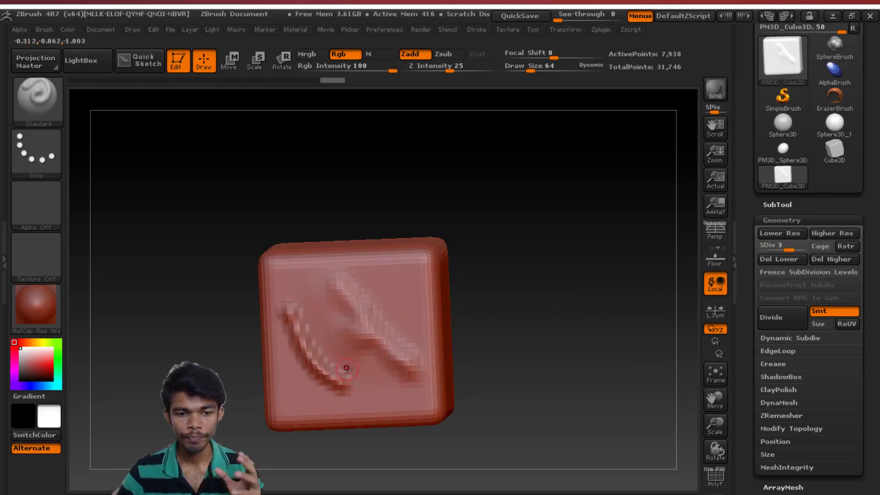
{"action": "left_click", "coordinate": [803, 251]}
{"action": "mouse_move", "coordinate": [366, 258]}
{"action": "left_mouse_down"}
{"action": "mouse_move", "coordinate": [426, 335]}
{"action": "mouse_move", "coordinate": [608, 330]}
{"action": "left_mouse_up"}
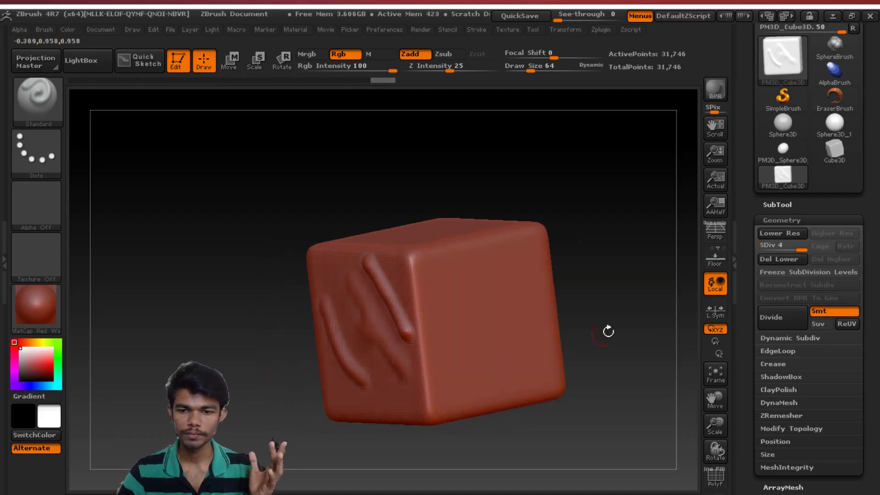
Divide the cube to level 5 (126,978 points) and extend the right-face diagonal stroke.
{"action": "left_click", "coordinate": [778, 321]}
{"action": "left_click_drag", "start_coordinate": [478, 333], "coordinate": [497, 355]}
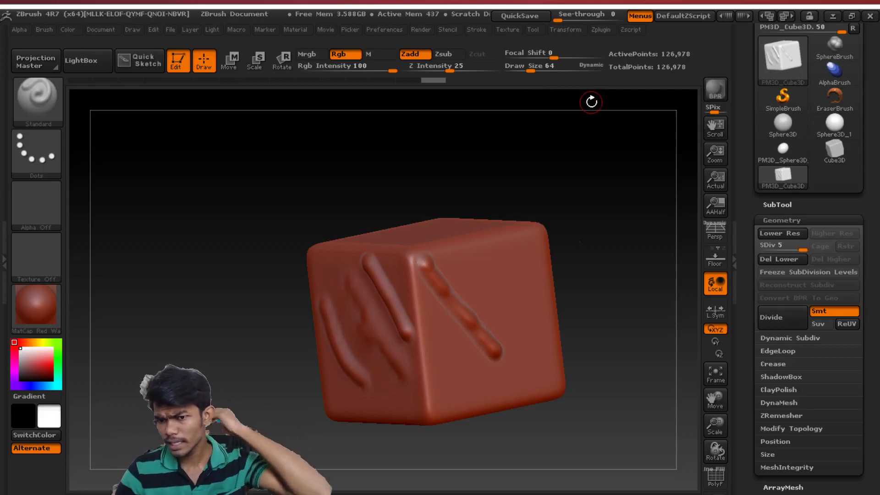
{"action": "left_click", "coordinate": [807, 216]}
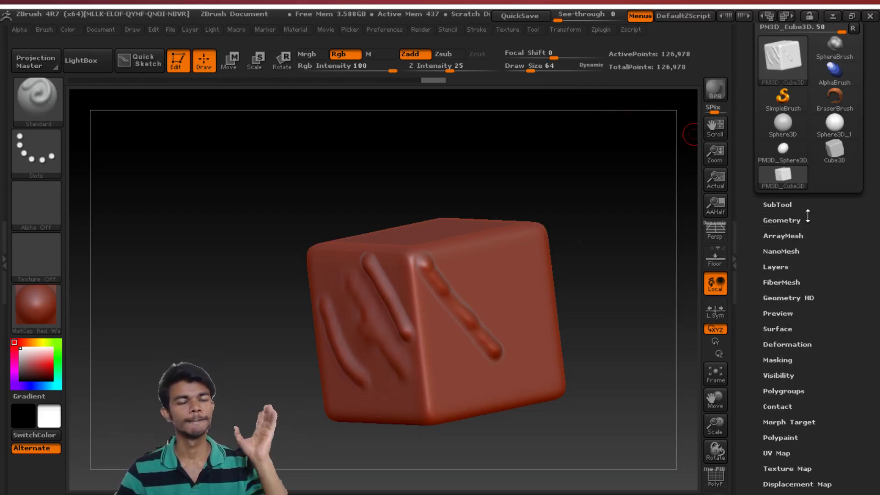
{"action": "left_click", "coordinate": [800, 220]}
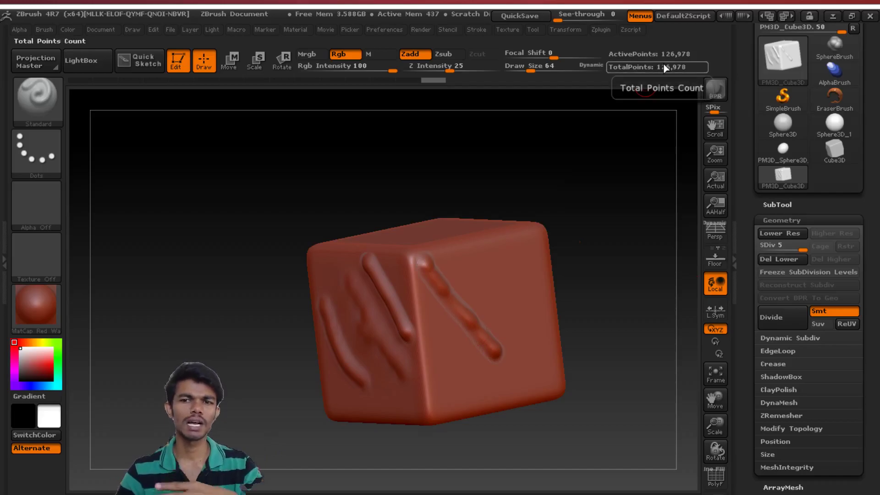
Tilt the cube to show its top and sculpt a small raised mark near the right corner.
{"action": "left_click_drag", "start_coordinate": [607, 205], "coordinate": [627, 213]}
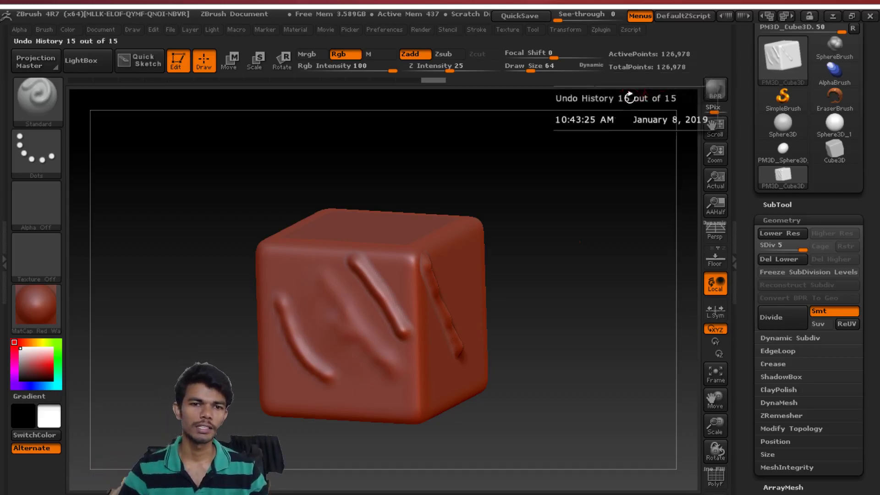
{"action": "left_click_drag", "start_coordinate": [524, 227], "coordinate": [526, 254]}
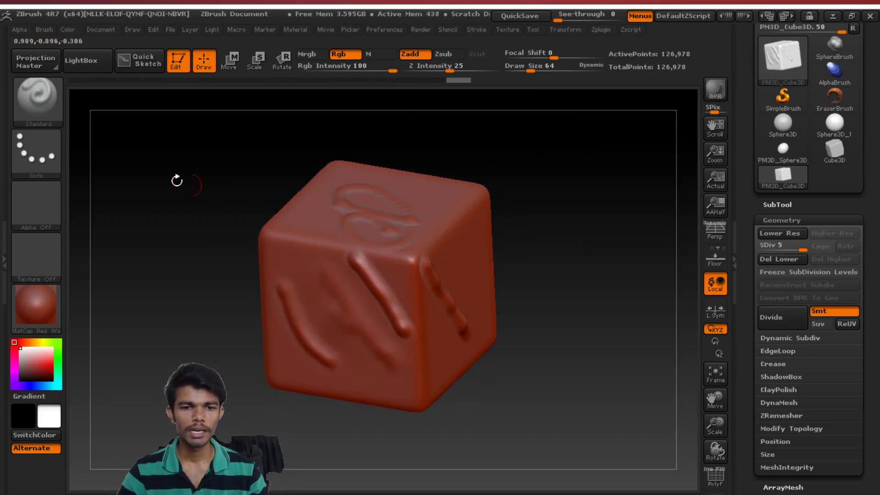
{"action": "left_click", "coordinate": [41, 110]}
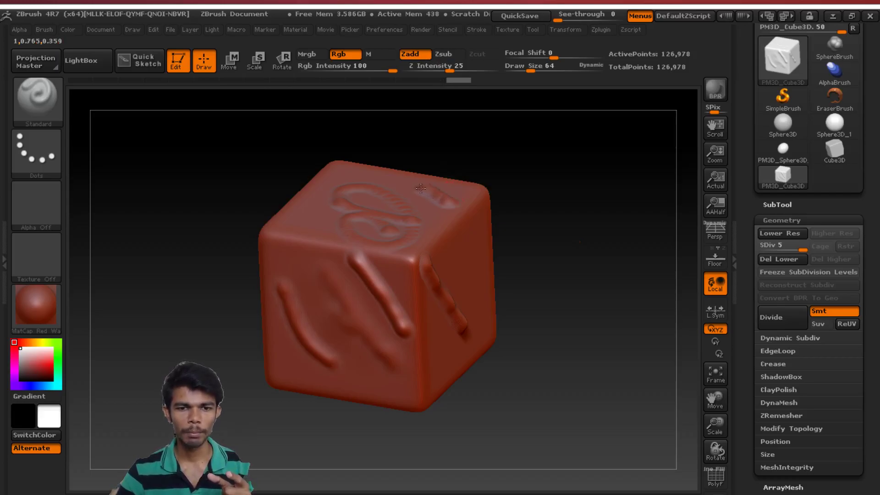
{"action": "left_click", "coordinate": [440, 203]}
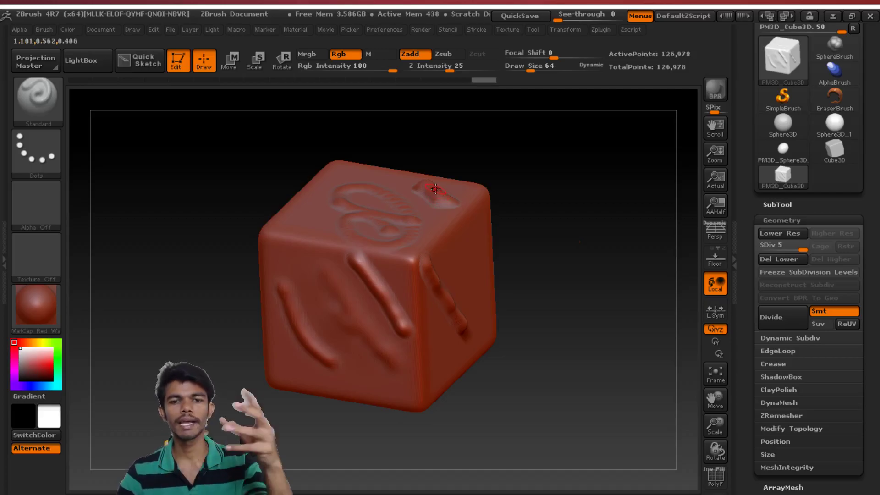
With Zsub on and Z Intensity raised to 100, carve deep grooves into the cube face.
{"action": "left_click", "coordinate": [443, 55]}
{"action": "left_click_drag", "start_coordinate": [555, 239], "coordinate": [499, 231]}
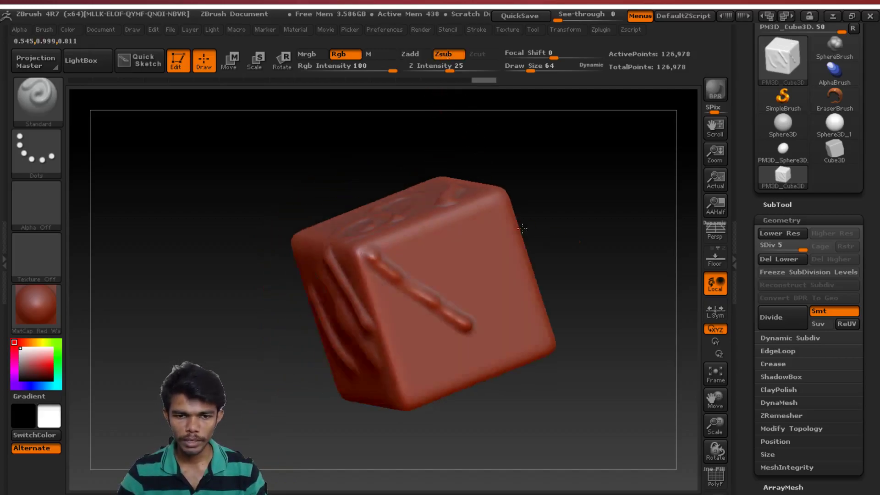
{"action": "left_click_drag", "start_coordinate": [445, 233], "coordinate": [482, 256]}
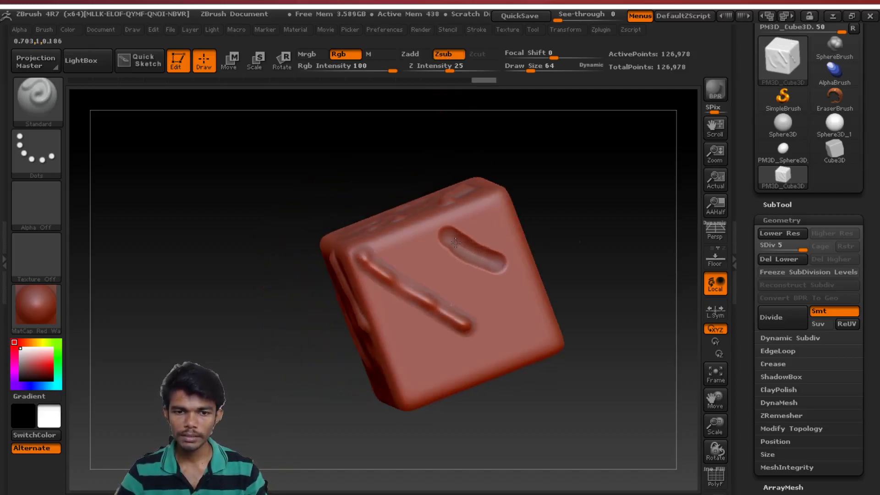
{"action": "left_click_drag", "start_coordinate": [450, 67], "coordinate": [504, 73]}
{"action": "mouse_move", "coordinate": [520, 317]}
{"action": "left_mouse_down"}
{"action": "mouse_move", "coordinate": [442, 285]}
{"action": "mouse_move", "coordinate": [501, 309]}
{"action": "mouse_move", "coordinate": [495, 293]}
{"action": "mouse_move", "coordinate": [533, 290]}
{"action": "left_mouse_up"}
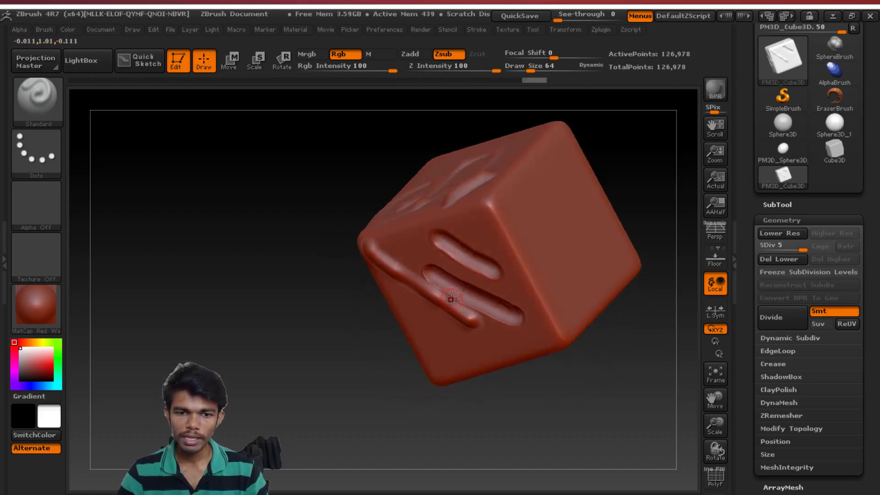
Switch back to Zadd at Z Intensity 17 and lightly build up the right-edge ridge.
{"action": "left_click", "coordinate": [409, 54]}
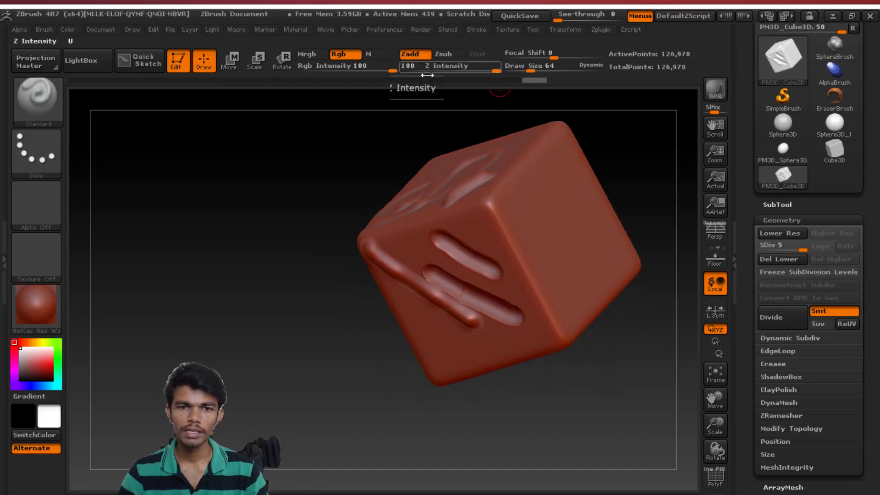
{"action": "left_click_drag", "start_coordinate": [614, 339], "coordinate": [623, 239]}
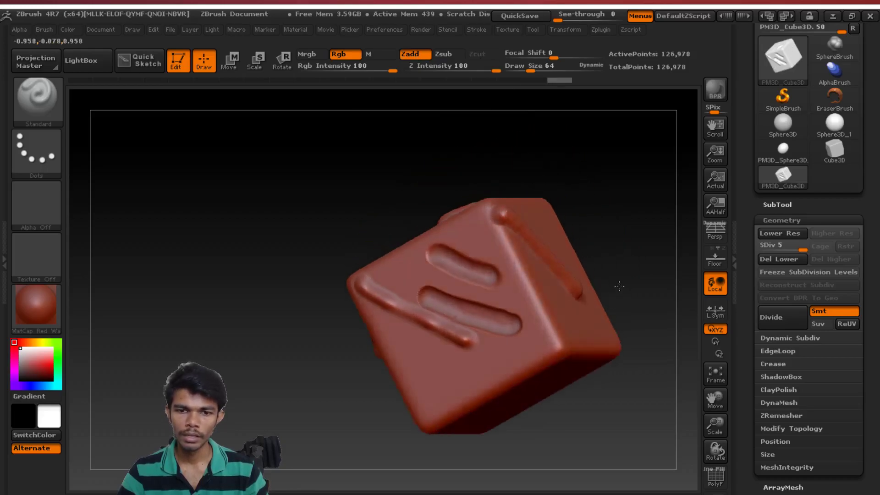
{"action": "left_click_drag", "start_coordinate": [496, 71], "coordinate": [441, 70]}
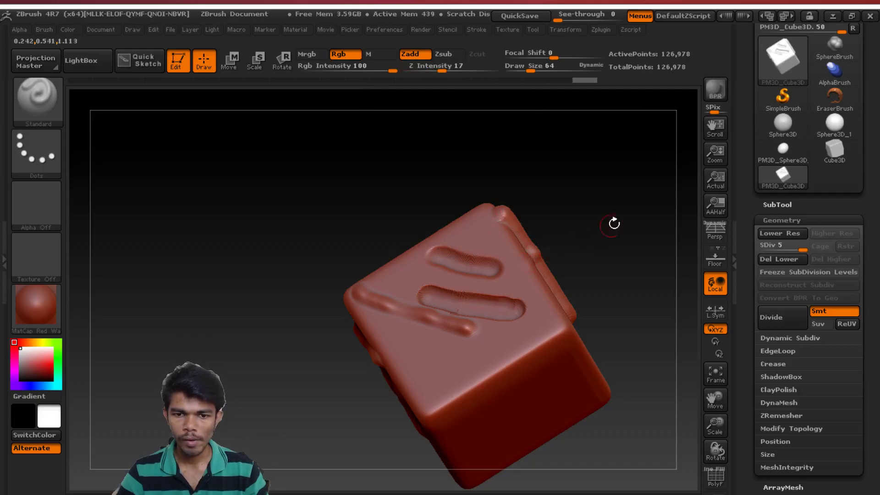
{"action": "left_click_drag", "start_coordinate": [615, 222], "coordinate": [558, 250]}
{"action": "left_click_drag", "start_coordinate": [547, 302], "coordinate": [569, 317]}
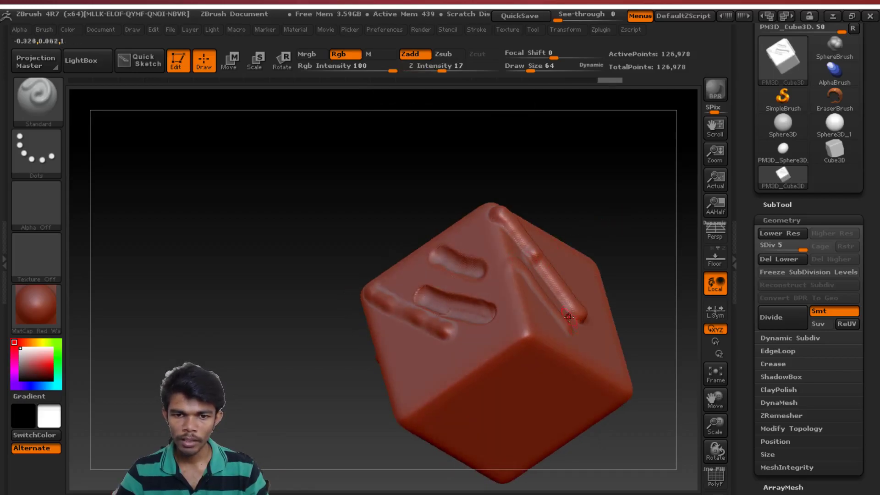
{"action": "mouse_move", "coordinate": [578, 222]}
{"action": "left_mouse_down"}
{"action": "mouse_move", "coordinate": [579, 158]}
{"action": "mouse_move", "coordinate": [582, 168]}
{"action": "left_mouse_up"}
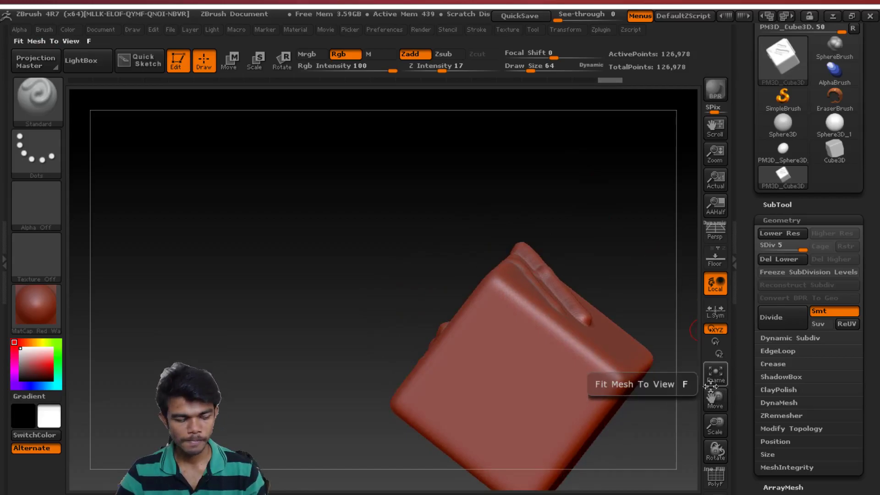
Zoom to the ridge corner, enlarge and harden the brush, and raise a large bulge.
{"action": "left_click_drag", "start_coordinate": [652, 274], "coordinate": [609, 493], "text": "alt"}
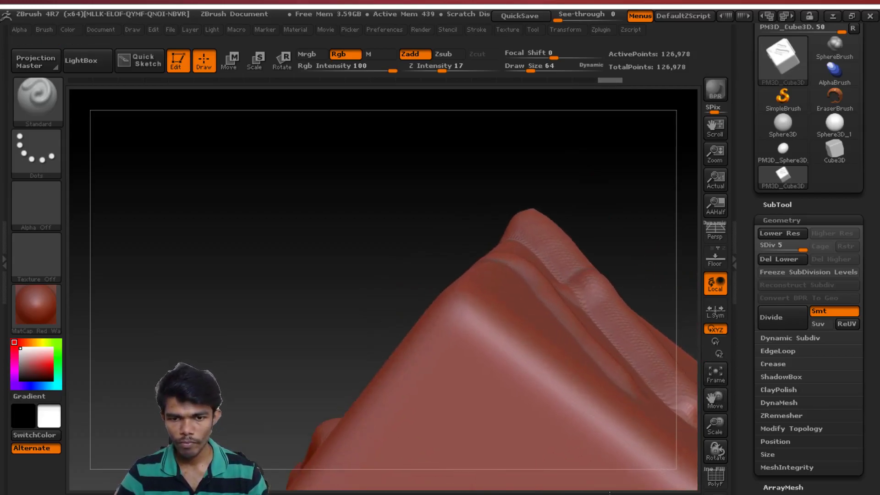
{"action": "left_click_drag", "start_coordinate": [637, 267], "coordinate": [444, 261], "text": "alt"}
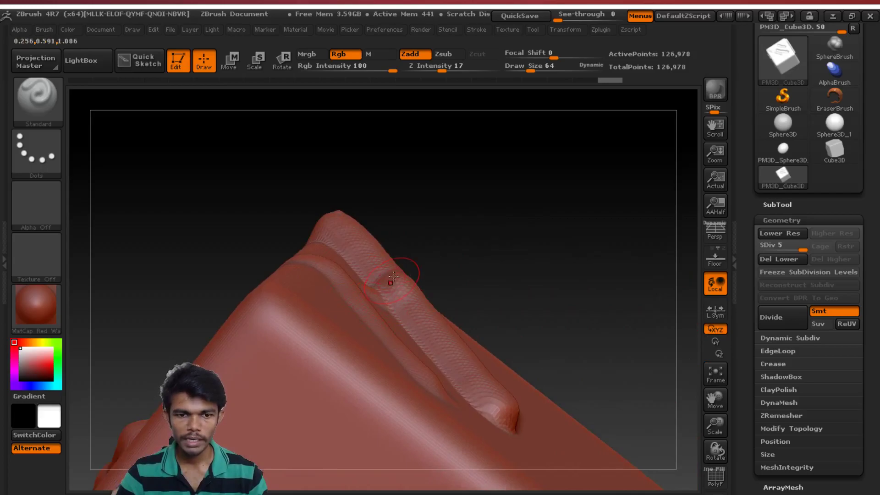
{"action": "mouse_move", "coordinate": [523, 67]}
{"action": "left_mouse_down"}
{"action": "mouse_move", "coordinate": [559, 70]}
{"action": "mouse_move", "coordinate": [548, 71]}
{"action": "left_mouse_up"}
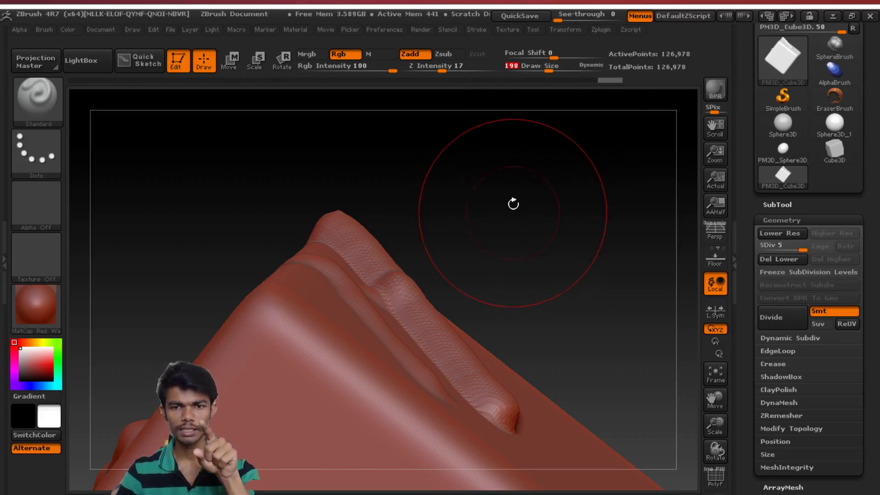
{"action": "left_click_drag", "start_coordinate": [553, 58], "coordinate": [518, 55]}
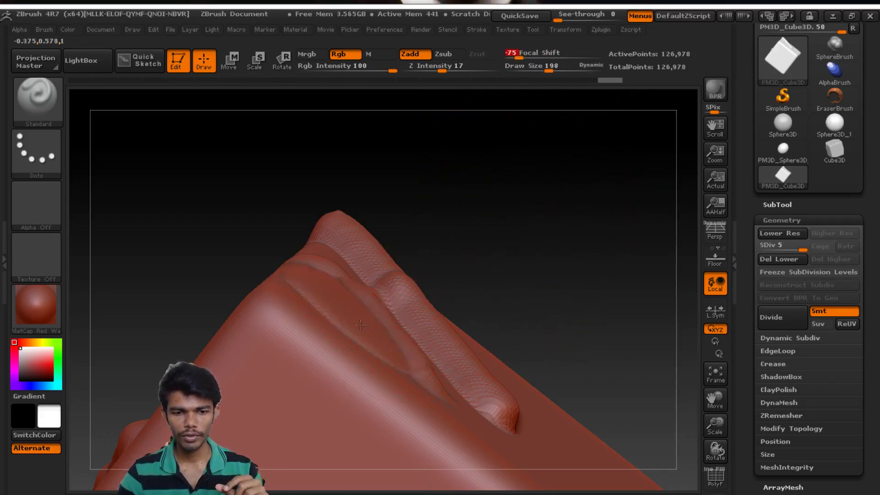
{"action": "left_click_drag", "start_coordinate": [396, 345], "coordinate": [463, 376]}
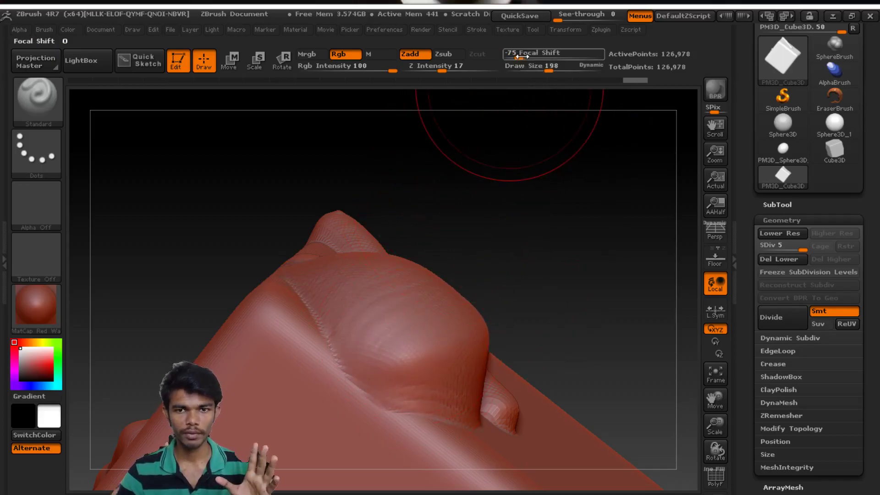
Soften the falloff and sculpt a diagonal stroke plus a long ridge beside the existing one.
{"action": "left_click_drag", "start_coordinate": [518, 55], "coordinate": [593, 56]}
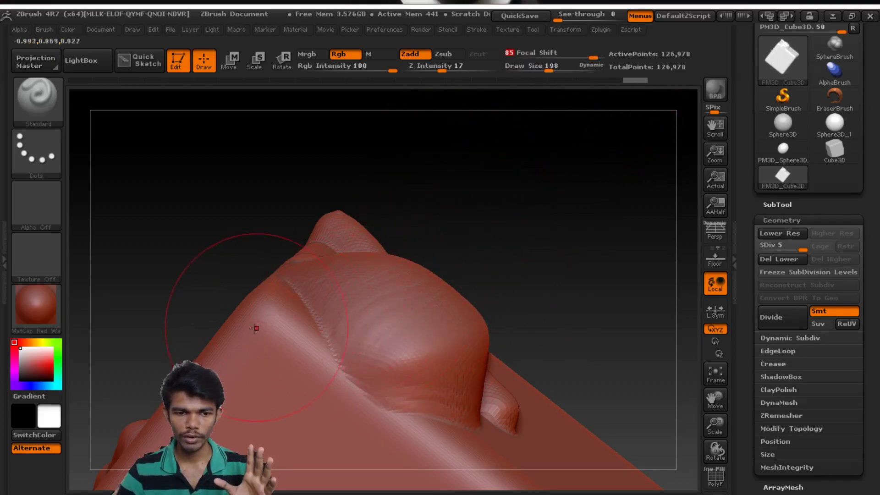
{"action": "left_click_drag", "start_coordinate": [256, 328], "coordinate": [316, 426]}
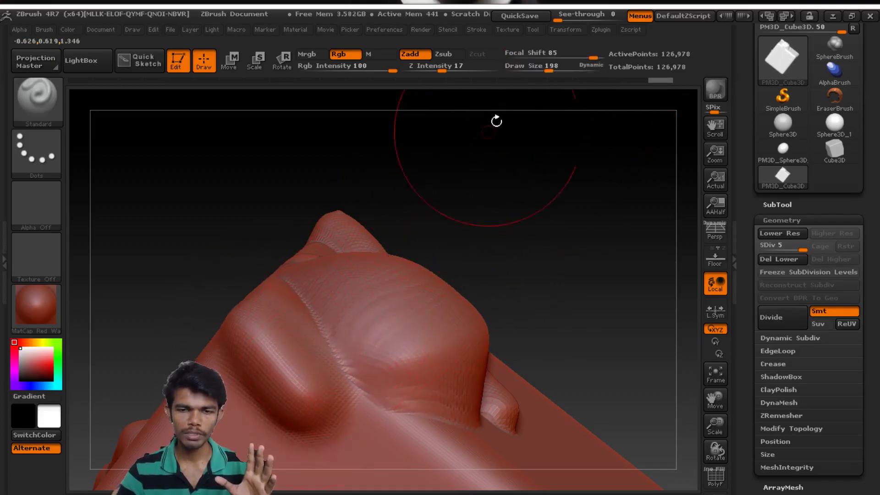
{"action": "left_click_drag", "start_coordinate": [589, 231], "coordinate": [581, 293]}
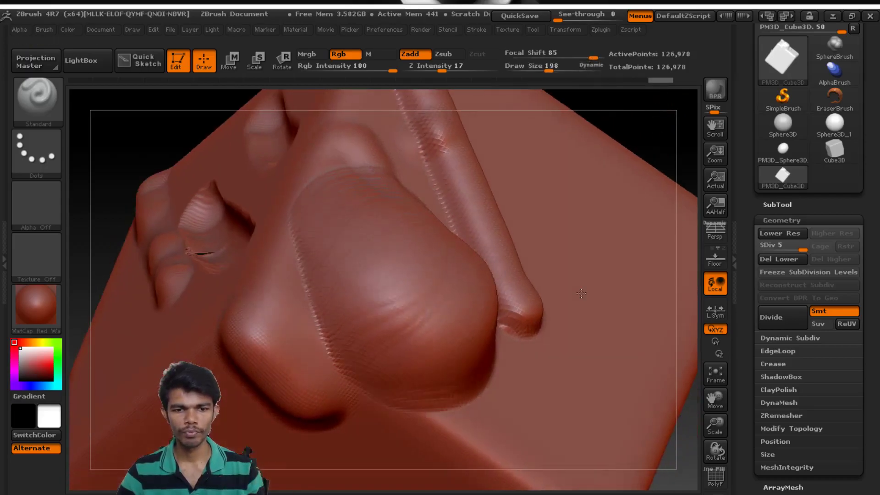
{"action": "left_click_drag", "start_coordinate": [540, 172], "coordinate": [605, 316]}
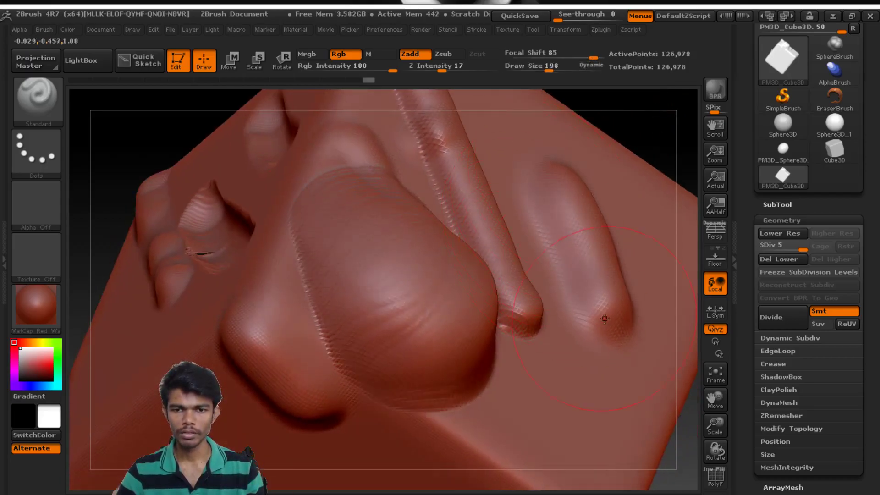
Sculpt a vertical ridge on the block's left side and lower Focal Shift toward -90.
{"action": "mouse_move", "coordinate": [628, 114]}
{"action": "left_mouse_down"}
{"action": "mouse_move", "coordinate": [334, 236]}
{"action": "mouse_move", "coordinate": [324, 216]}
{"action": "mouse_move", "coordinate": [346, 304]}
{"action": "mouse_move", "coordinate": [661, 245]}
{"action": "mouse_move", "coordinate": [453, 257]}
{"action": "left_mouse_up"}
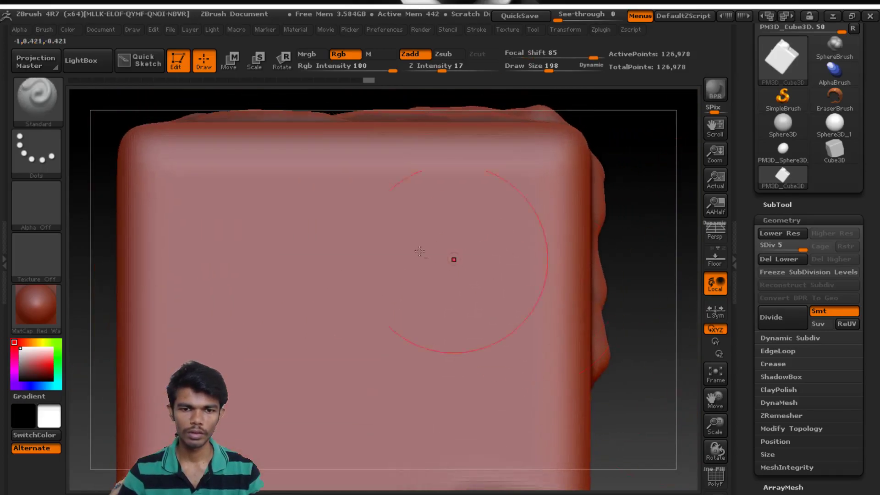
{"action": "left_click_drag", "start_coordinate": [186, 216], "coordinate": [181, 458]}
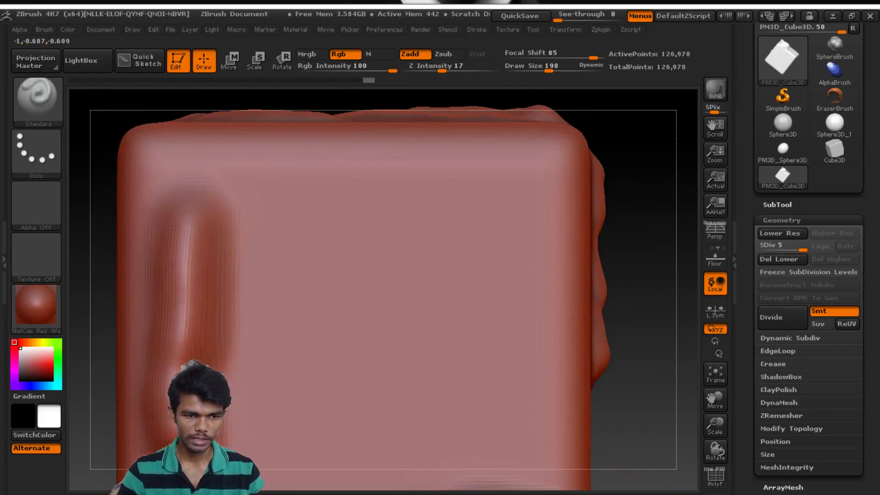
{"action": "left_click_drag", "start_coordinate": [564, 57], "coordinate": [511, 57]}
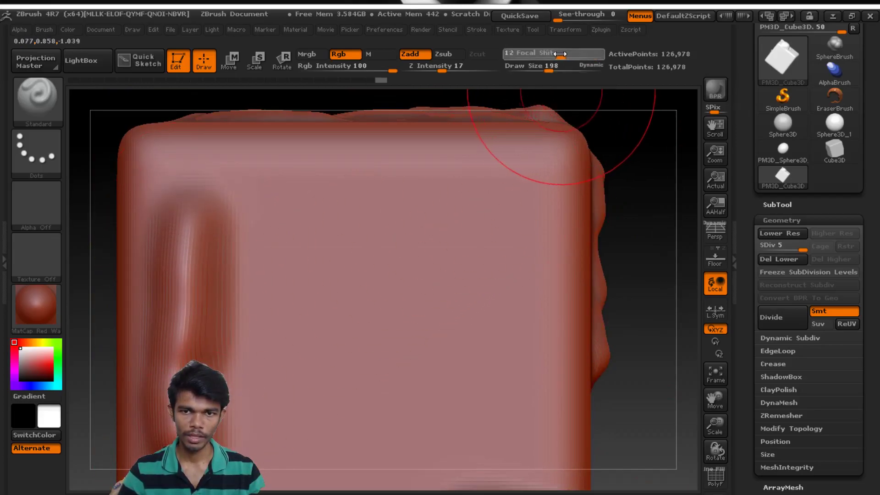
Raise a tall rounded bulge on the cube face, then set Draw Size 84 and Focal Shift -58.
{"action": "left_click_drag", "start_coordinate": [305, 215], "coordinate": [294, 358]}
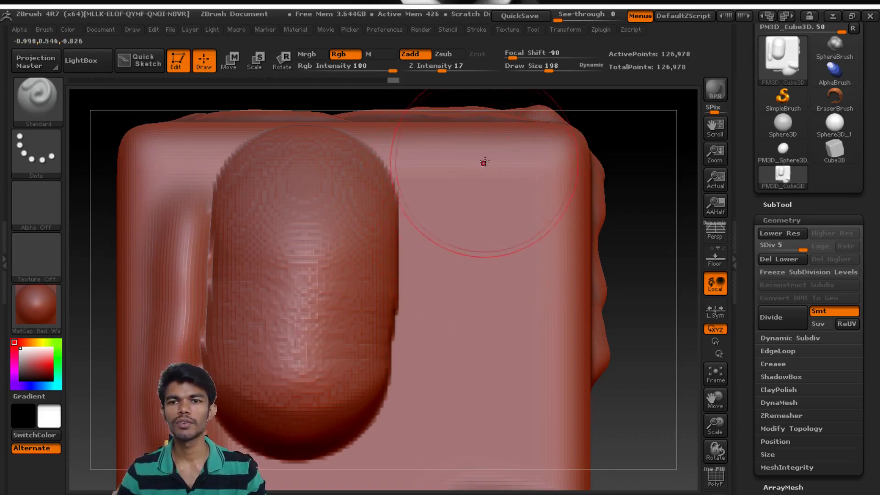
{"action": "mouse_move", "coordinate": [549, 70]}
{"action": "left_mouse_down"}
{"action": "mouse_move", "coordinate": [534, 70]}
{"action": "mouse_move", "coordinate": [527, 56]}
{"action": "left_mouse_up"}
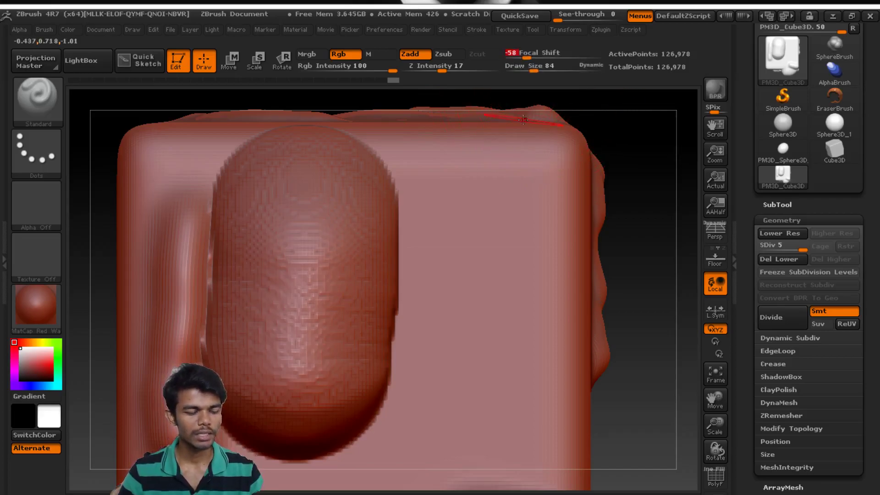
{"action": "key", "text": "space"}
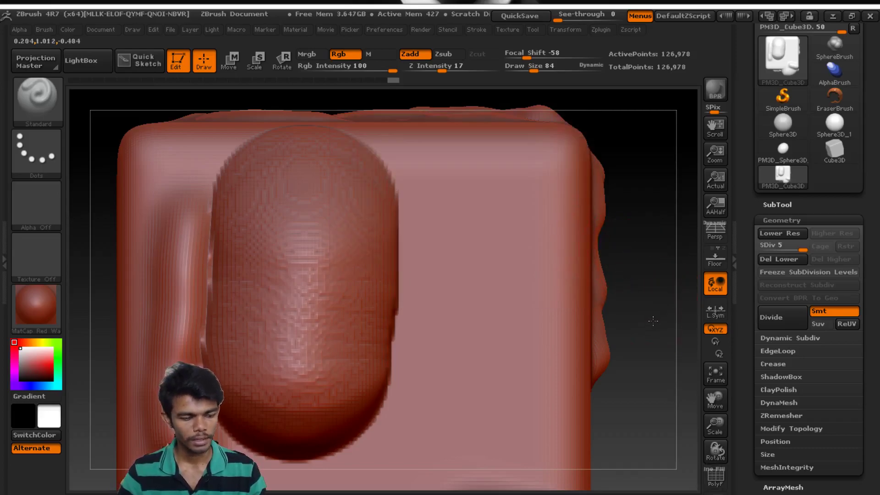
Orbit to the grooved face and frame the whole cube in the view.
{"action": "left_click_drag", "start_coordinate": [653, 320], "coordinate": [688, 304]}
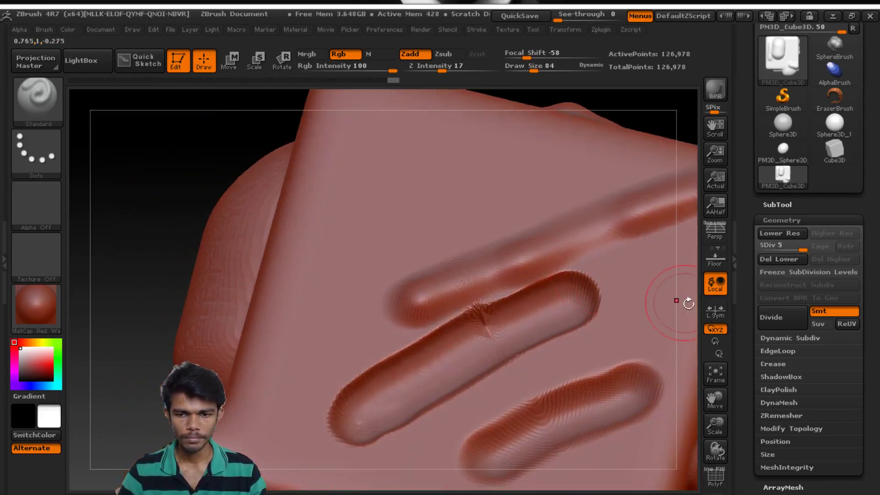
{"action": "left_click", "coordinate": [715, 373]}
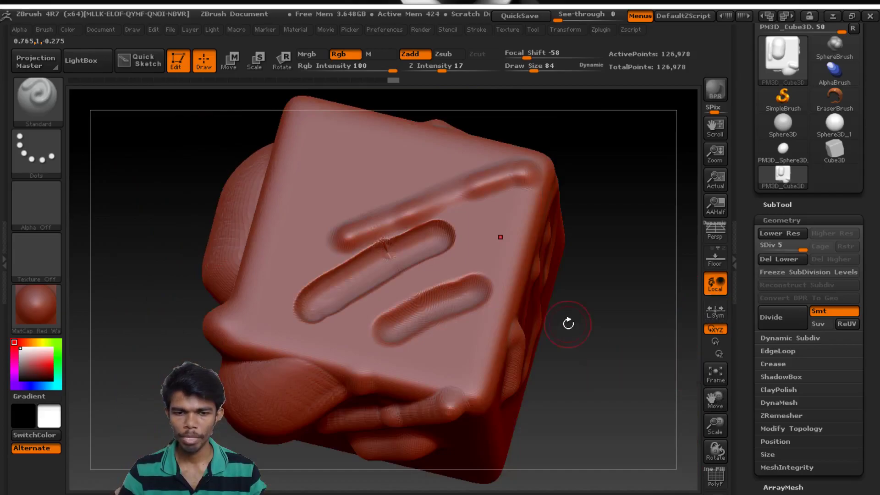
{"action": "left_click_drag", "start_coordinate": [569, 324], "coordinate": [598, 312]}
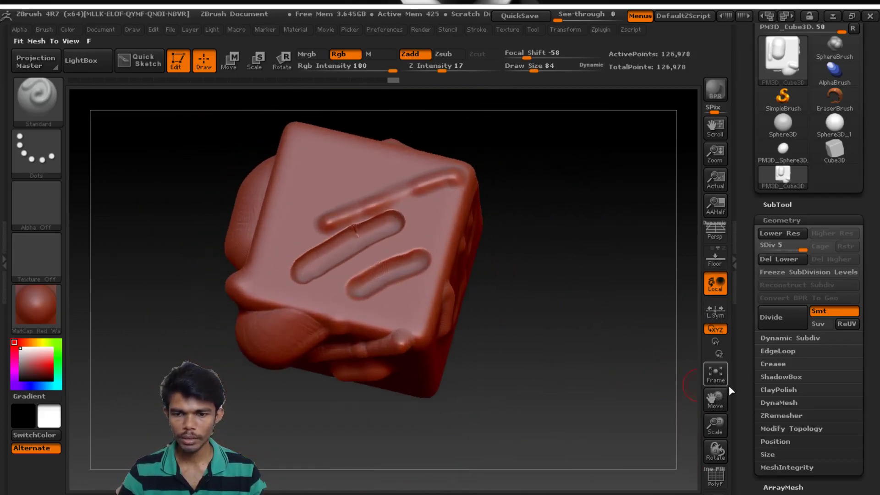
{"action": "left_click", "coordinate": [721, 383]}
{"action": "mouse_move", "coordinate": [642, 349]}
{"action": "left_mouse_down"}
{"action": "mouse_move", "coordinate": [521, 326]}
{"action": "mouse_move", "coordinate": [585, 316]}
{"action": "left_mouse_up"}
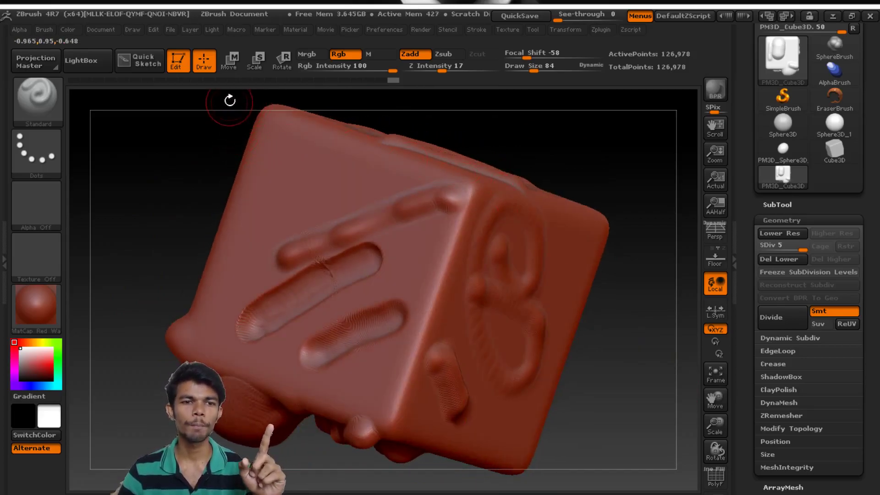
{"action": "key", "text": "ctrl"}
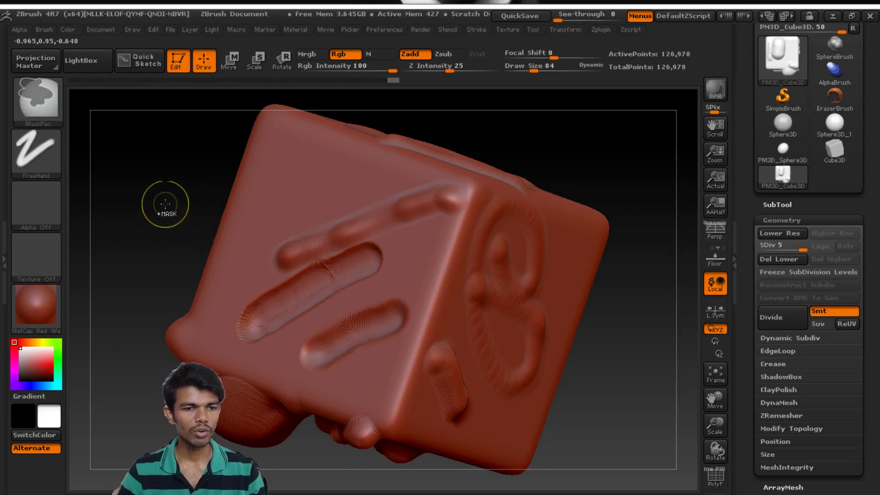
{"action": "left_click_drag", "start_coordinate": [161, 196], "coordinate": [300, 257], "text": "ctrl"}
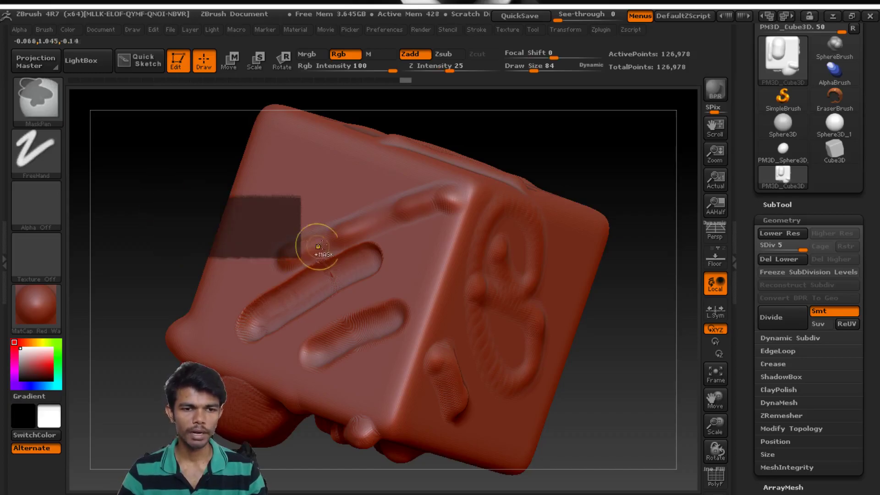
{"action": "left_click_drag", "start_coordinate": [345, 190], "coordinate": [359, 223], "text": "ctrl"}
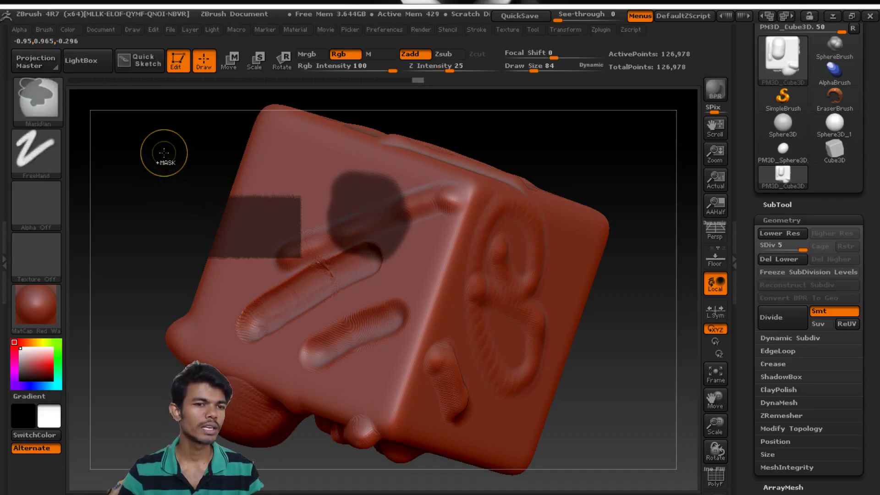
{"action": "left_click_drag", "start_coordinate": [164, 153], "coordinate": [118, 264], "text": "ctrl"}
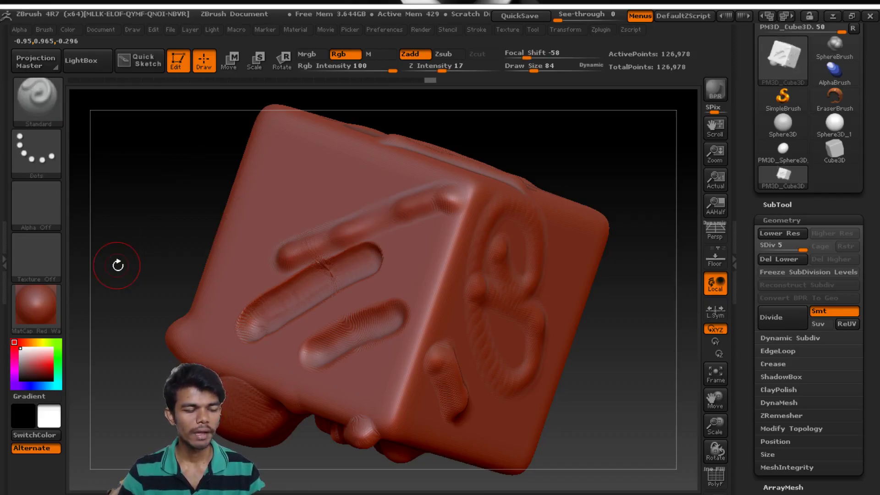
Sculpt a raised diagonal strip with Zadd, then carve a diagonal groove with Zsub on the front face.
{"action": "left_click_drag", "start_coordinate": [126, 241], "coordinate": [127, 249], "text": "shift"}
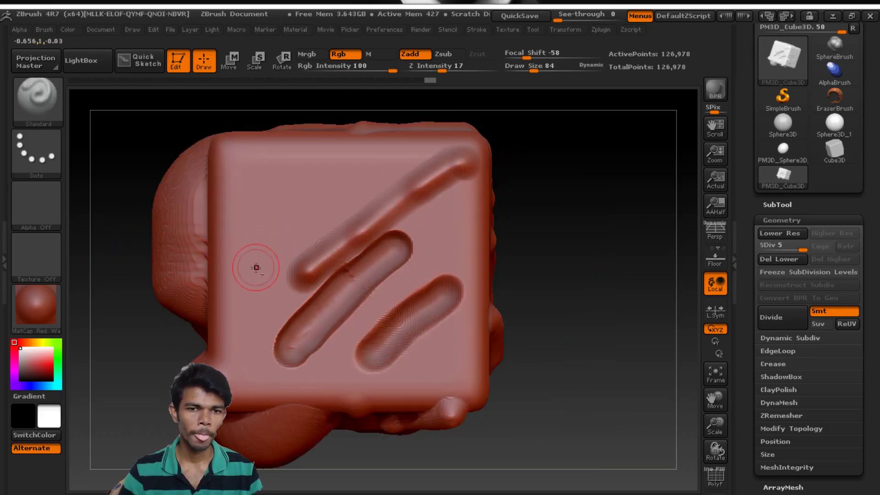
{"action": "left_click_drag", "start_coordinate": [245, 272], "coordinate": [297, 219]}
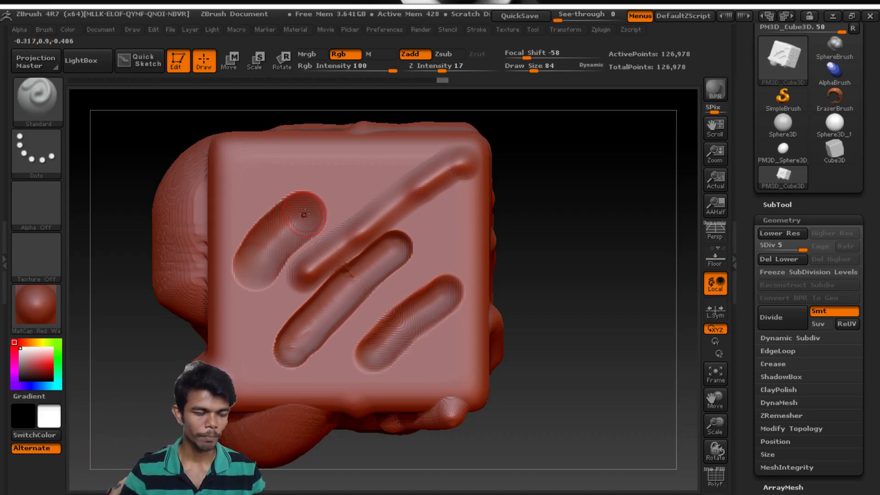
{"action": "left_click", "coordinate": [443, 54]}
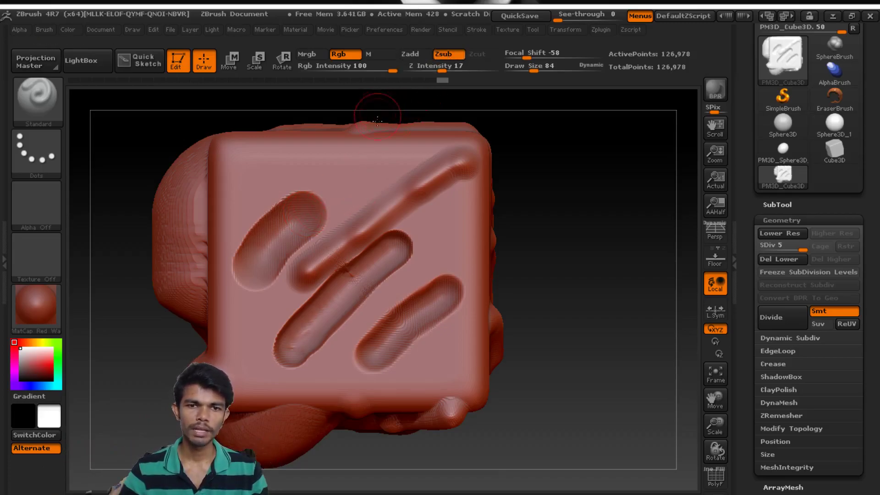
{"action": "left_click_drag", "start_coordinate": [379, 149], "coordinate": [341, 197]}
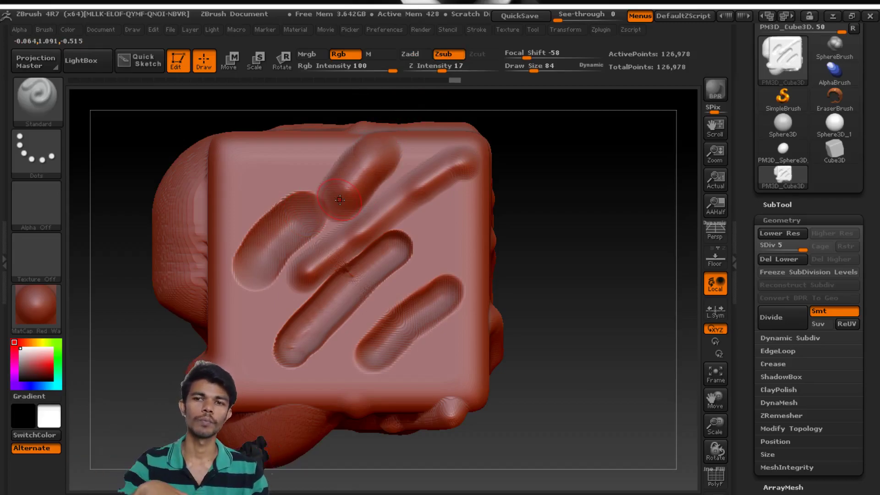
Orbit the cube to another side and turn on the floor grid.
{"action": "left_click_drag", "start_coordinate": [581, 261], "coordinate": [484, 260]}
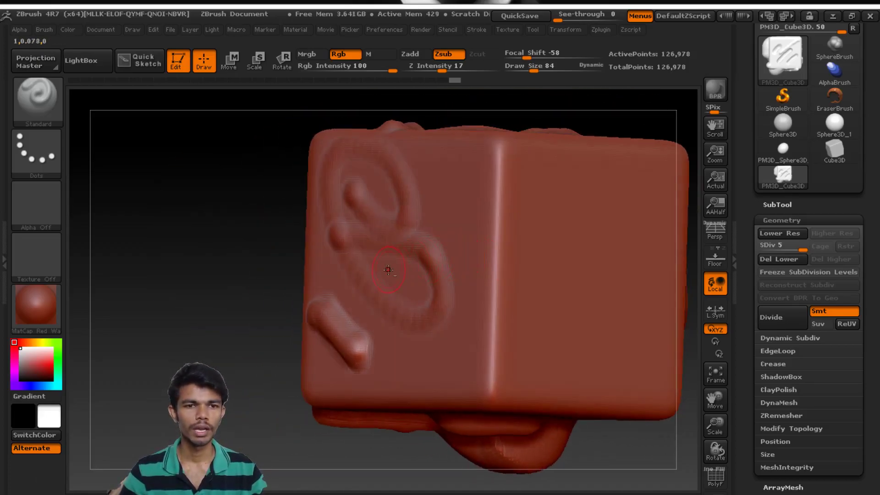
{"action": "left_click_drag", "start_coordinate": [277, 238], "coordinate": [173, 259]}
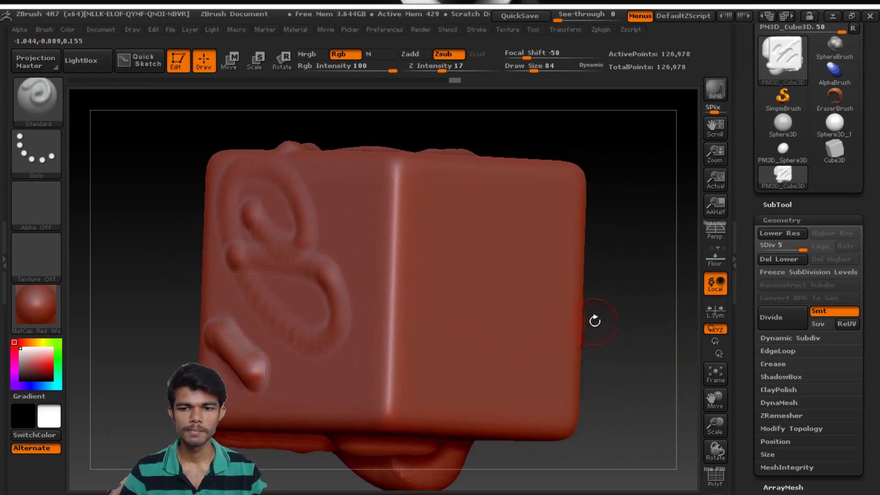
{"action": "left_click", "coordinate": [721, 264]}
Hide the floor grid and orbit the cube in perspective, then turn perspective back off.
{"action": "left_click_drag", "start_coordinate": [649, 285], "coordinate": [591, 304]}
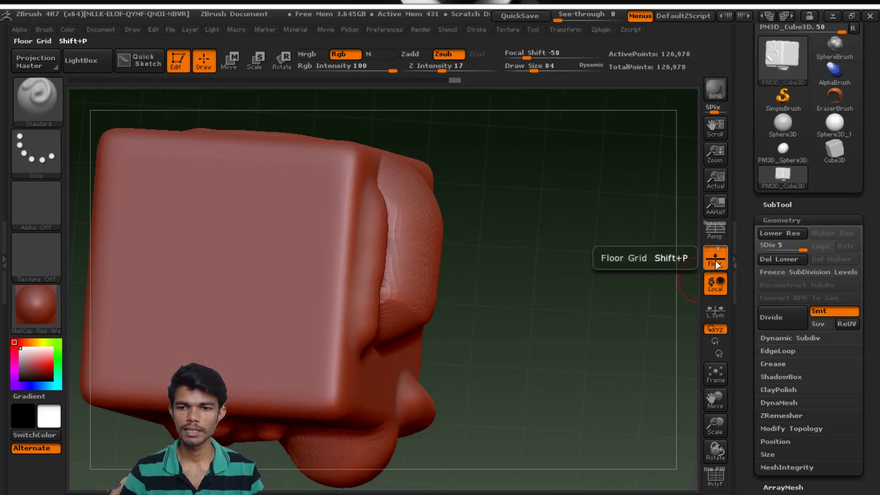
{"action": "left_click", "coordinate": [715, 262]}
{"action": "left_click", "coordinate": [717, 236]}
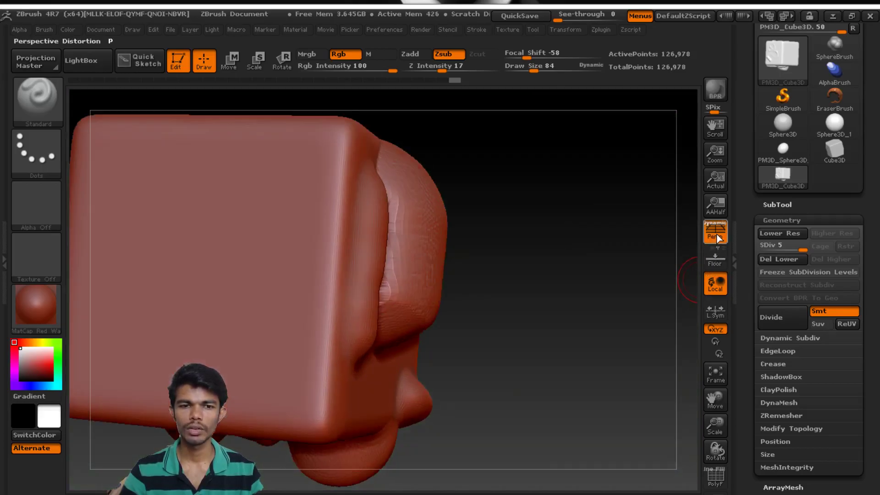
{"action": "left_click_drag", "start_coordinate": [563, 320], "coordinate": [563, 322], "text": "shift"}
{"action": "left_click", "coordinate": [582, 376]}
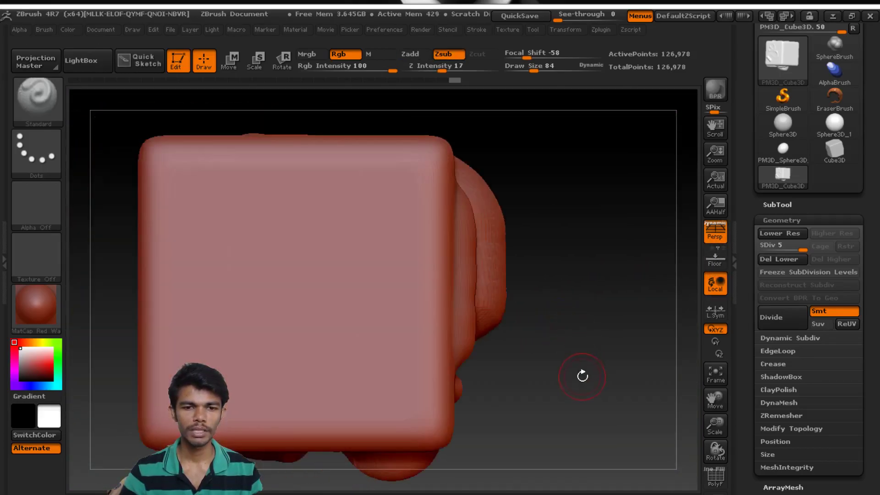
{"action": "mouse_move", "coordinate": [581, 377]}
{"action": "left_mouse_down"}
{"action": "mouse_move", "coordinate": [543, 369]}
{"action": "mouse_move", "coordinate": [462, 324]}
{"action": "mouse_move", "coordinate": [648, 314]}
{"action": "mouse_move", "coordinate": [436, 403]}
{"action": "mouse_move", "coordinate": [521, 403]}
{"action": "mouse_move", "coordinate": [324, 407]}
{"action": "mouse_move", "coordinate": [478, 420]}
{"action": "left_mouse_up"}
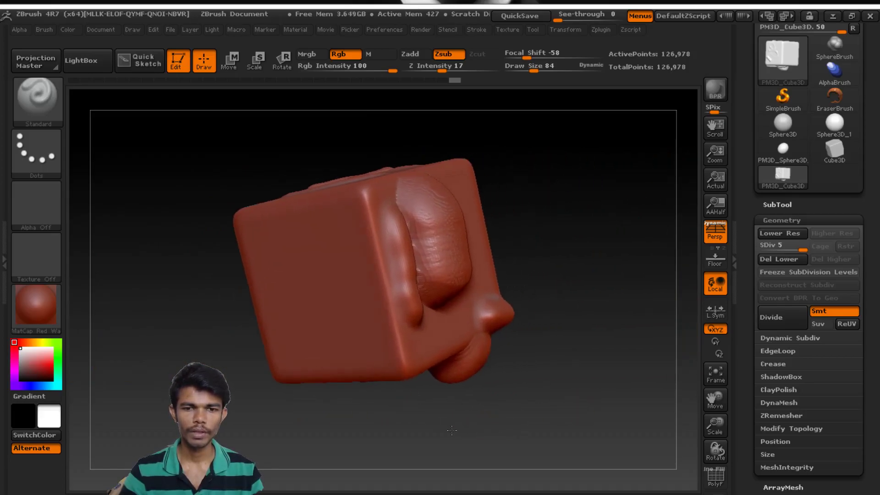
{"action": "left_click", "coordinate": [715, 233]}
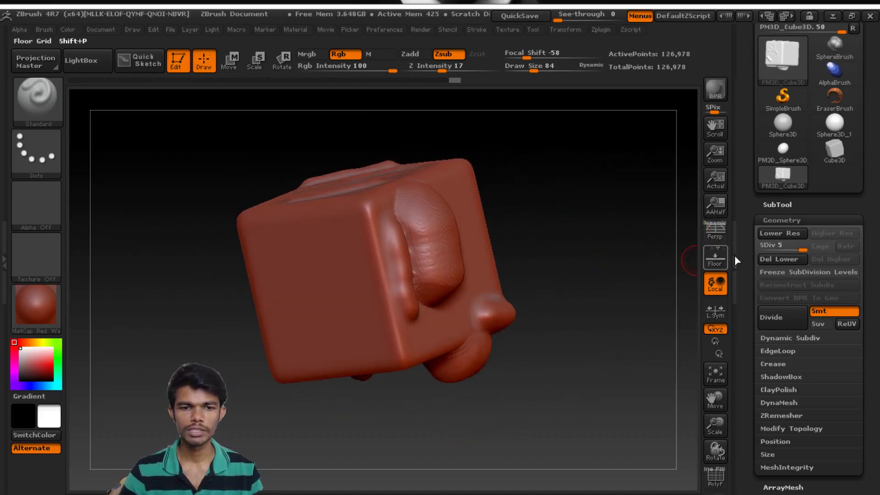
Reset ZBrush with Preferences > Init ZBrush, confirming Yes.
{"action": "left_click", "coordinate": [389, 29]}
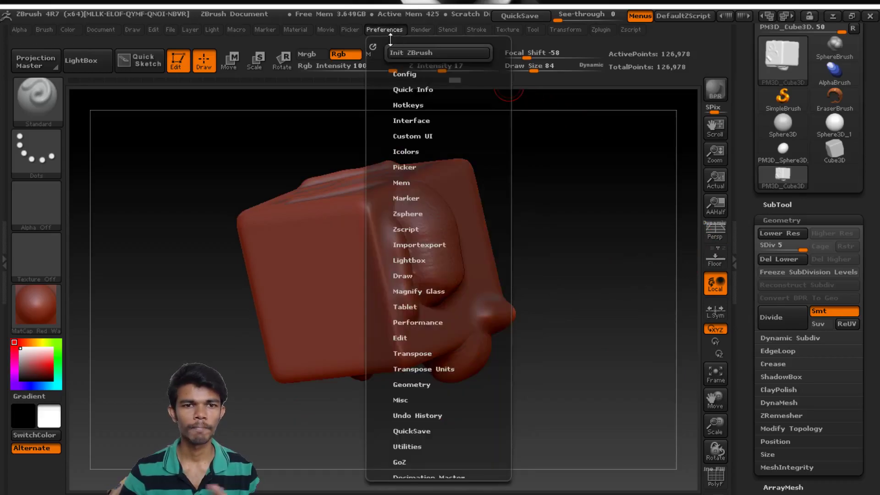
{"action": "left_click", "coordinate": [397, 53]}
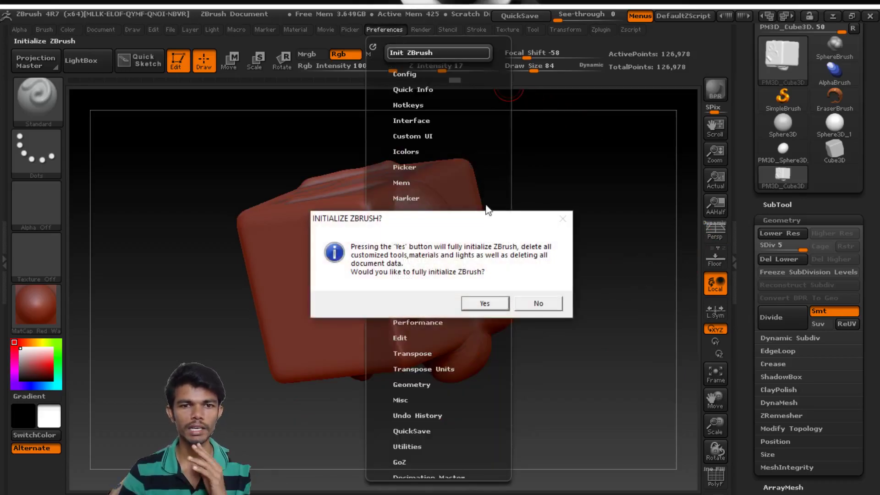
{"action": "left_click", "coordinate": [498, 306]}
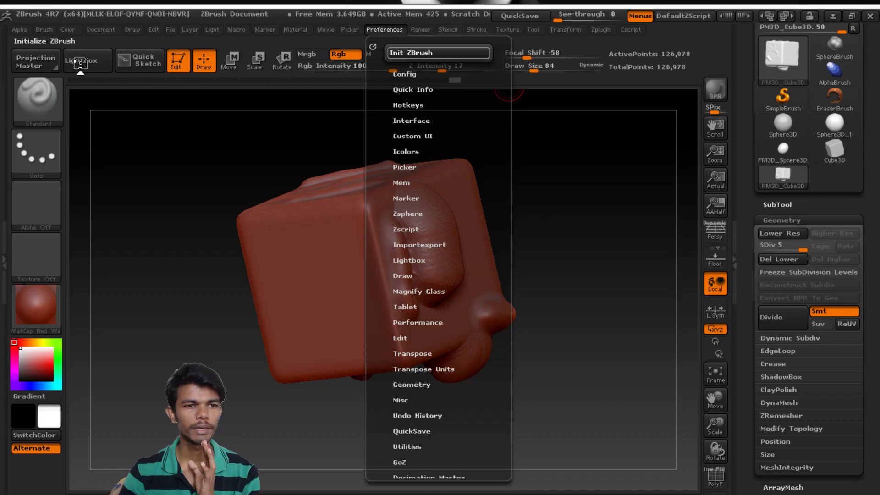
Load the Earthquake.ZPR sample project from the LightBox Project library.
{"action": "left_click", "coordinate": [79, 62]}
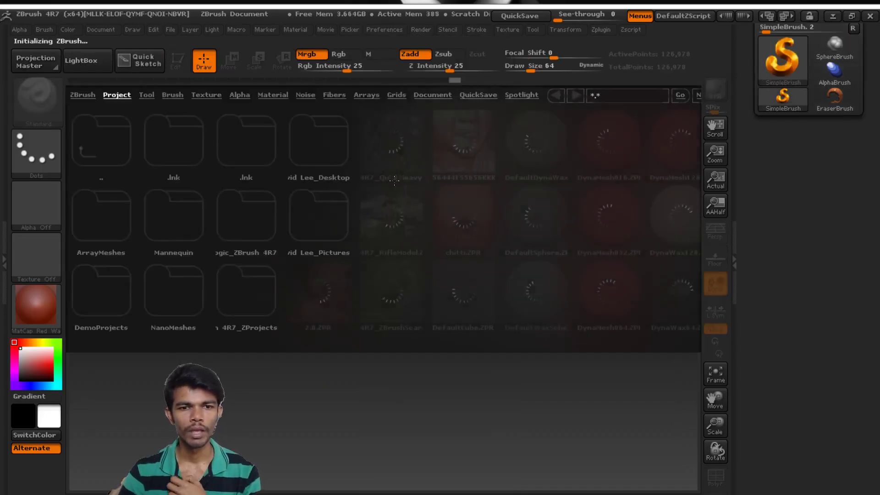
{"action": "scroll", "coordinate": [392, 205], "scroll_direction": "down", "scroll_amount": 5}
{"action": "scroll", "coordinate": [328, 216], "scroll_direction": "down", "scroll_amount": 3}
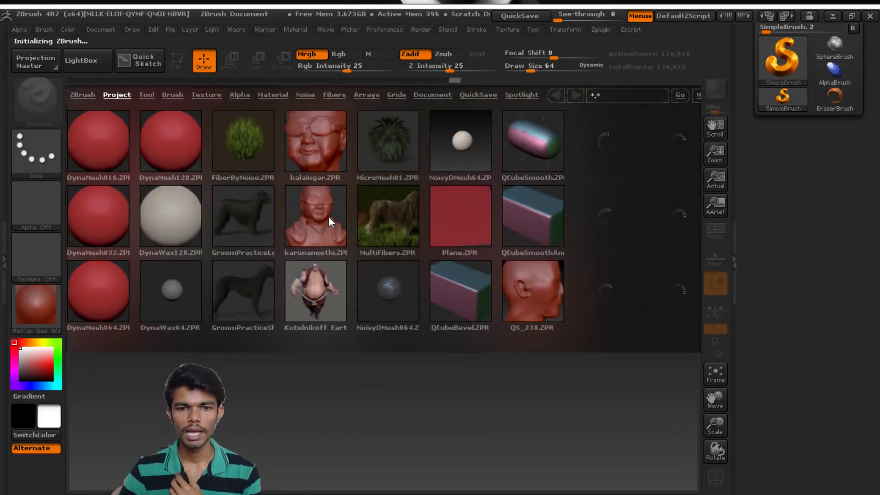
{"action": "scroll", "coordinate": [432, 281], "scroll_direction": "down", "scroll_amount": 2}
{"action": "scroll", "coordinate": [337, 300], "scroll_direction": "up", "scroll_amount": 2}
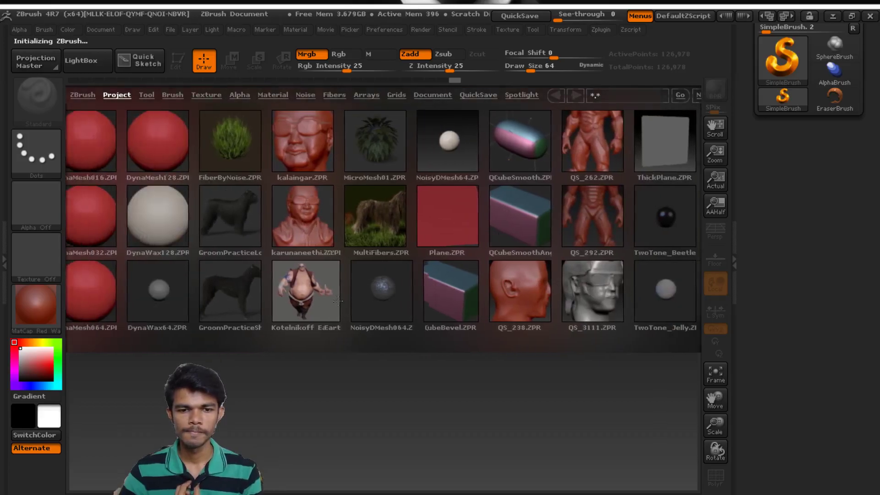
{"action": "scroll", "coordinate": [338, 300], "scroll_direction": "up", "scroll_amount": 1}
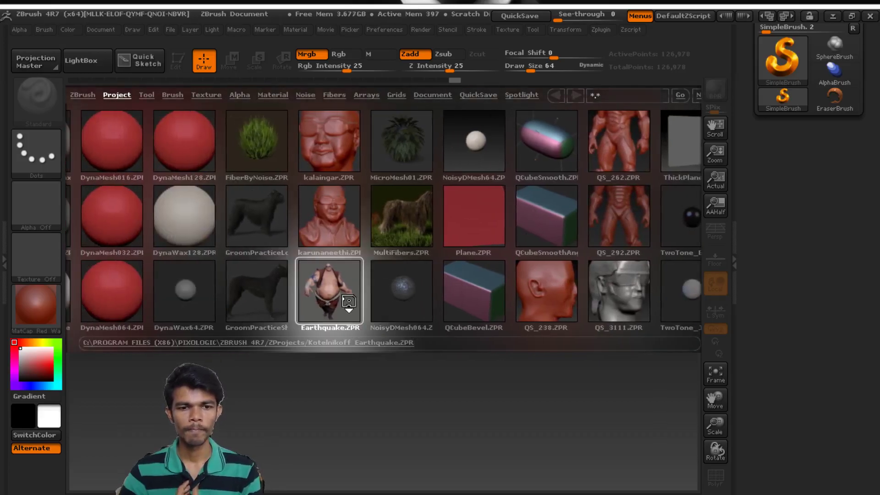
{"action": "double_click", "coordinate": [348, 301]}
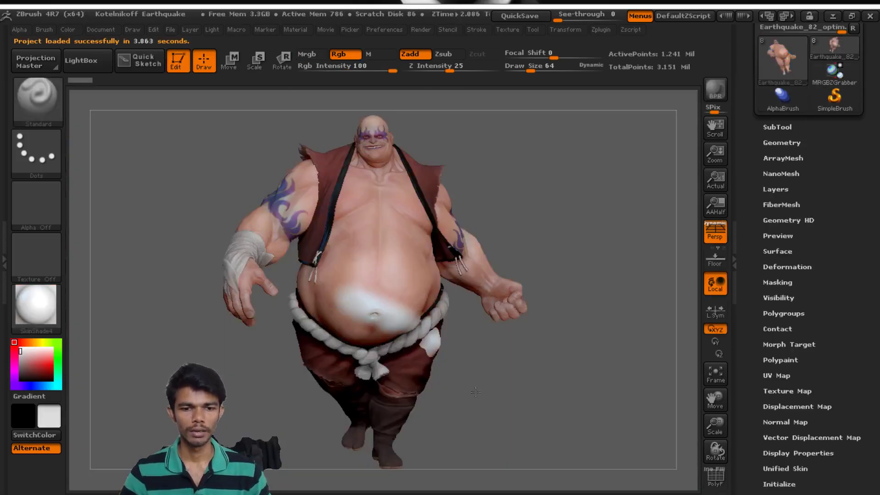
Clear the mask from the Earthquake character's belly and switch off Persp.
{"action": "mouse_move", "coordinate": [399, 330]}
{"action": "left_mouse_down"}
{"action": "mouse_move", "coordinate": [354, 275]}
{"action": "mouse_move", "coordinate": [385, 281]}
{"action": "left_mouse_up"}
{"action": "key", "text": "ctrl"}
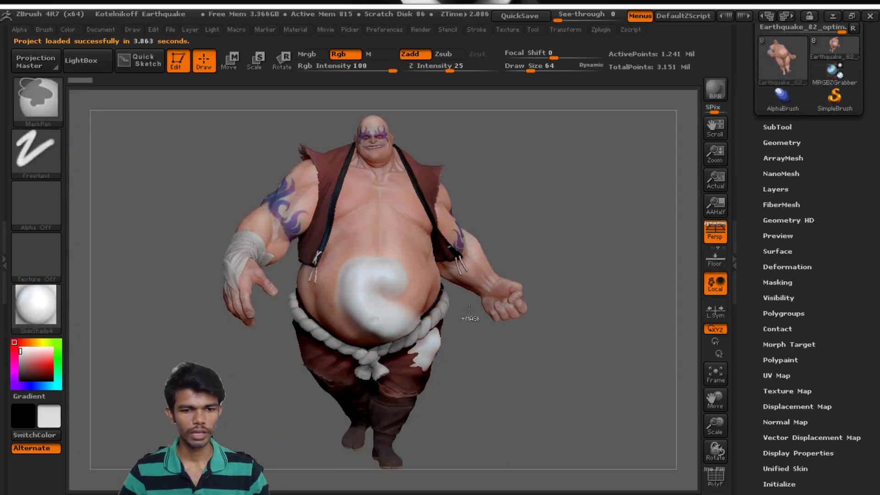
{"action": "left_click_drag", "start_coordinate": [526, 343], "coordinate": [511, 338], "text": "ctrl"}
{"action": "mouse_move", "coordinate": [592, 369]}
{"action": "left_mouse_down"}
{"action": "mouse_move", "coordinate": [508, 375]}
{"action": "mouse_move", "coordinate": [678, 294]}
{"action": "left_mouse_up"}
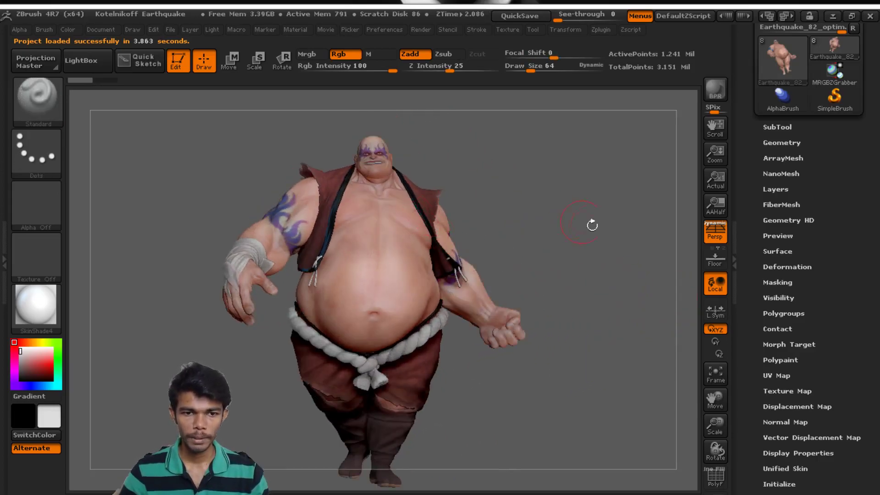
{"action": "left_click", "coordinate": [713, 239]}
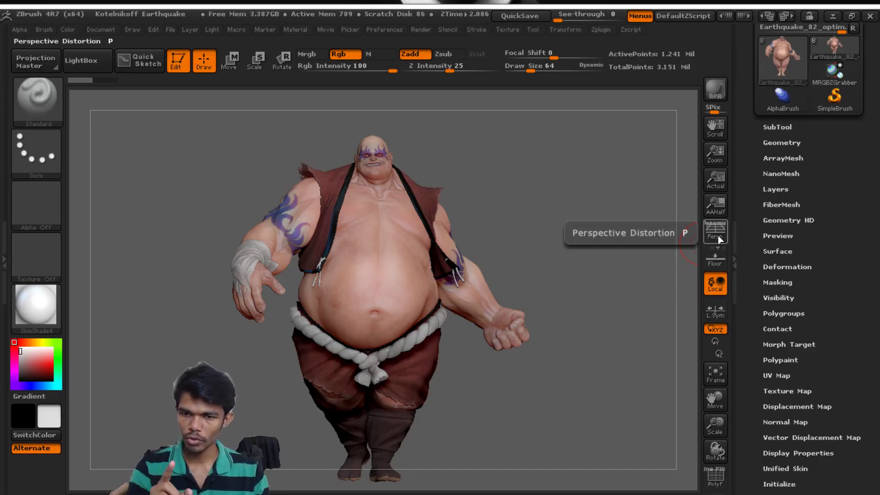
Read the Persp help, then expand the SubTool list showing Eyes, Teeth, Kimono, Belt and Shoes.
{"action": "key", "text": "ctrl"}
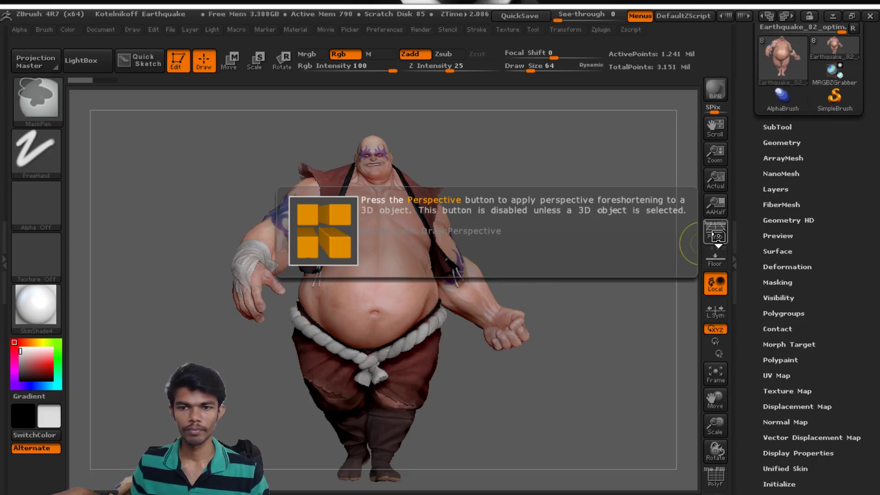
{"action": "key", "text": "ctrl"}
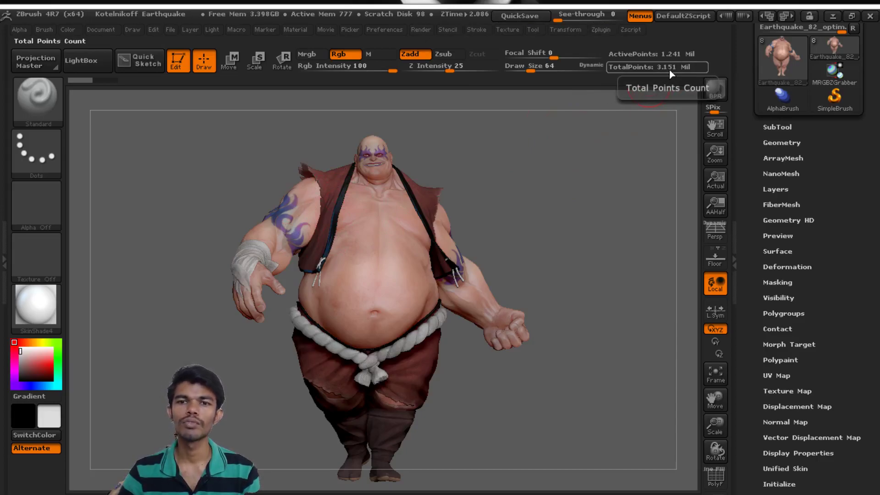
{"action": "left_click", "coordinate": [778, 126]}
{"action": "mouse_move", "coordinate": [777, 156]}
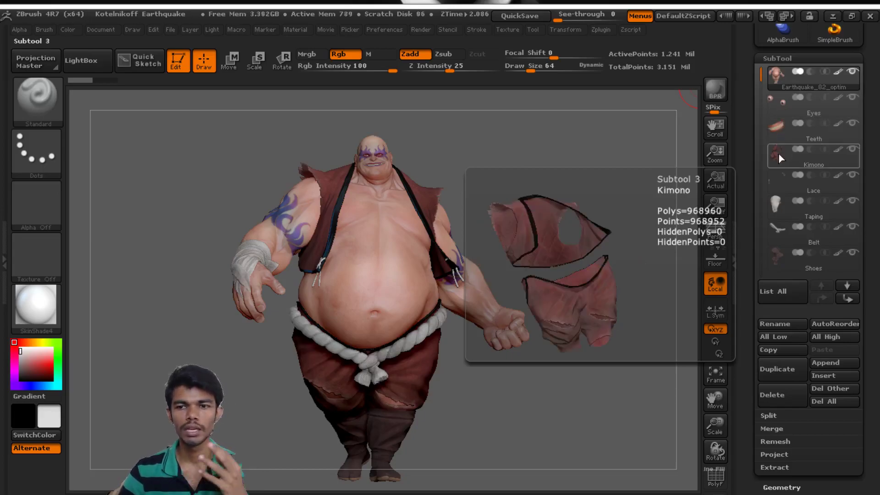
Collapse the SubTool list and turn on the floor grid beneath the Earthquake character.
{"action": "left_click", "coordinate": [832, 58]}
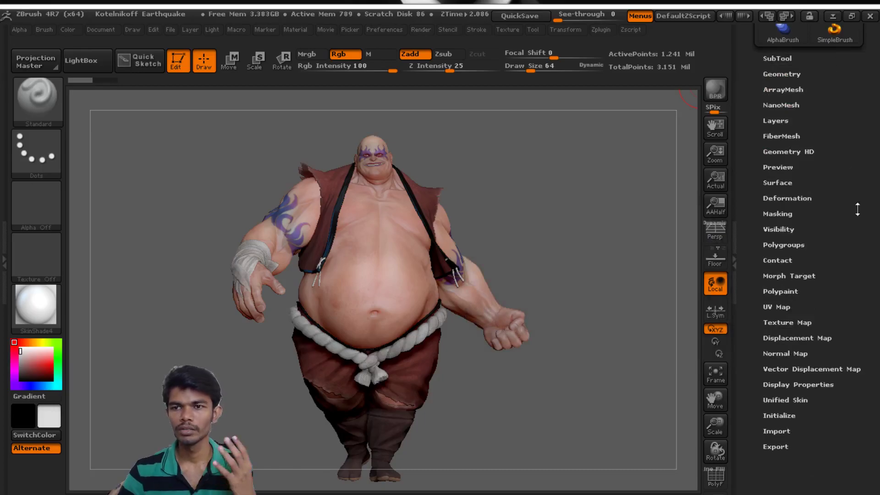
{"action": "scroll", "coordinate": [855, 201], "scroll_direction": "down", "scroll_amount": 2}
{"action": "scroll", "coordinate": [838, 216], "scroll_direction": "up", "scroll_amount": 5}
{"action": "scroll", "coordinate": [824, 225], "scroll_direction": "up", "scroll_amount": 3}
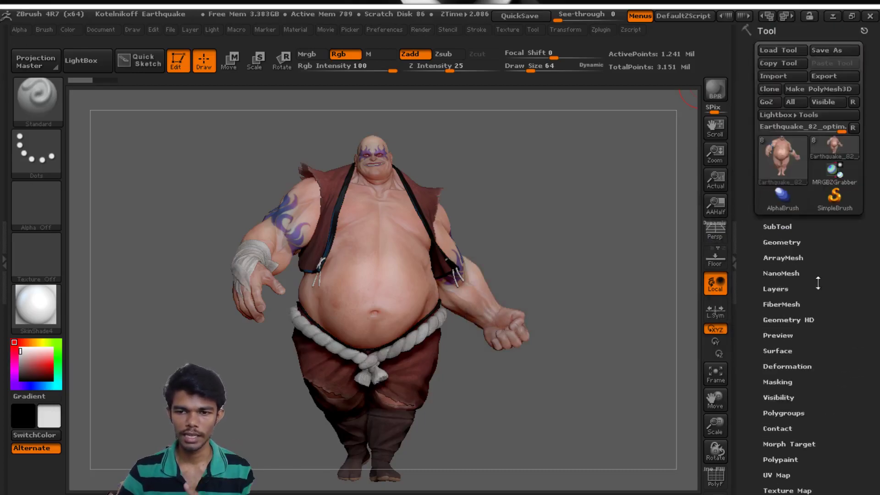
{"action": "left_click_drag", "start_coordinate": [815, 347], "coordinate": [790, 201]}
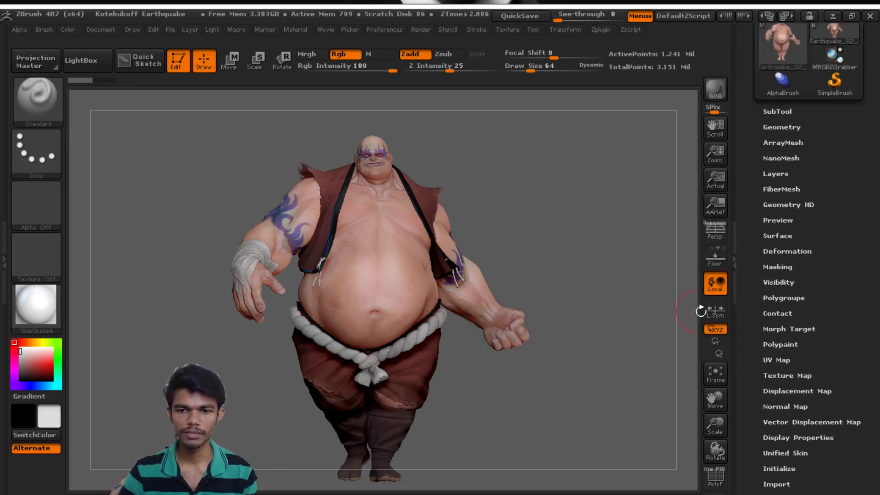
{"action": "left_click", "coordinate": [715, 256]}
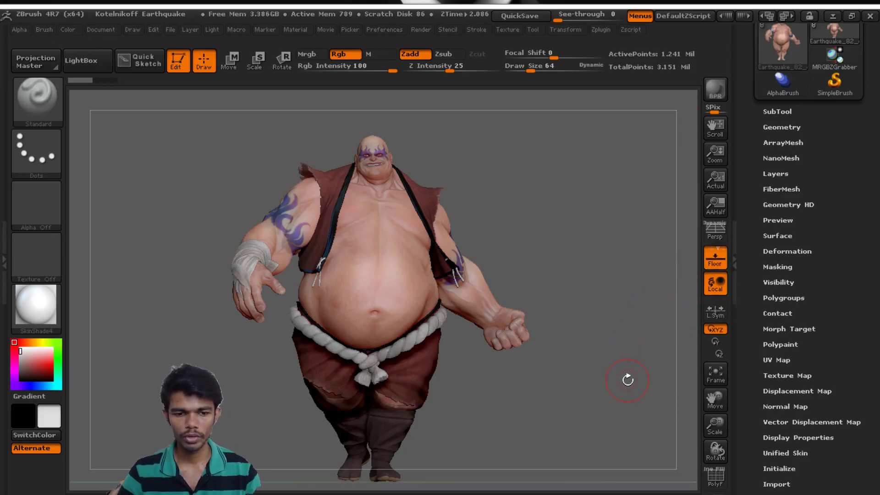
{"action": "mouse_move", "coordinate": [634, 403]}
{"action": "left_mouse_down"}
{"action": "mouse_move", "coordinate": [633, 336]}
{"action": "mouse_move", "coordinate": [599, 314]}
{"action": "mouse_move", "coordinate": [509, 347]}
{"action": "mouse_move", "coordinate": [659, 299]}
{"action": "left_mouse_up"}
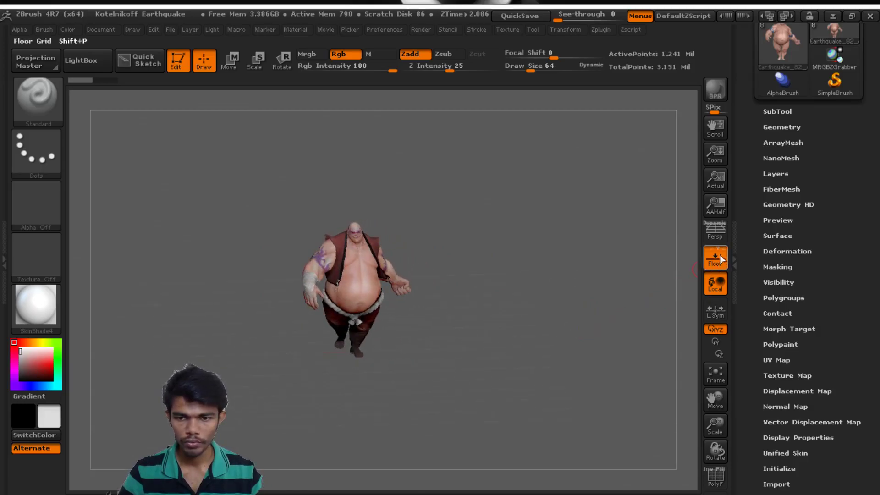
{"action": "left_click", "coordinate": [715, 238]}
{"action": "left_click", "coordinate": [715, 238]}
{"action": "mouse_move", "coordinate": [531, 326]}
{"action": "left_mouse_down"}
{"action": "mouse_move", "coordinate": [503, 338]}
{"action": "mouse_move", "coordinate": [511, 375]}
{"action": "mouse_move", "coordinate": [494, 442]}
{"action": "mouse_move", "coordinate": [552, 347]}
{"action": "left_mouse_up"}
{"action": "key", "text": "f"}
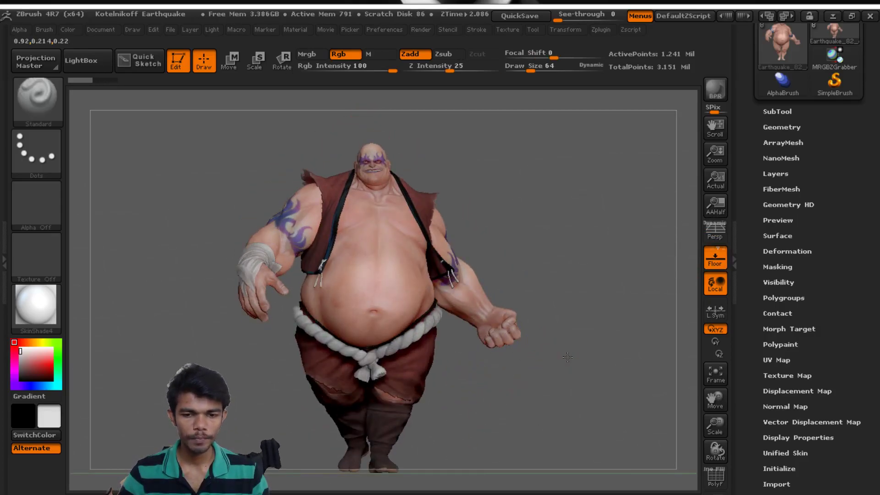
{"action": "right_click_drag", "start_coordinate": [567, 357], "coordinate": [515, 268], "text": "ctrl"}
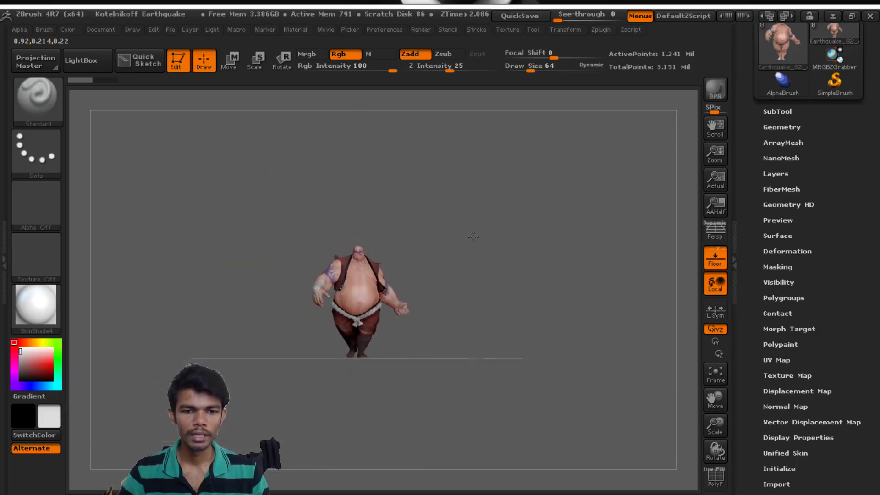
{"action": "mouse_move", "coordinate": [473, 236]}
{"action": "right_mouse_down", "text": "ctrl"}
{"action": "mouse_move", "coordinate": [497, 358]}
{"action": "mouse_move", "coordinate": [484, 345]}
{"action": "right_mouse_up", "text": "ctrl"}
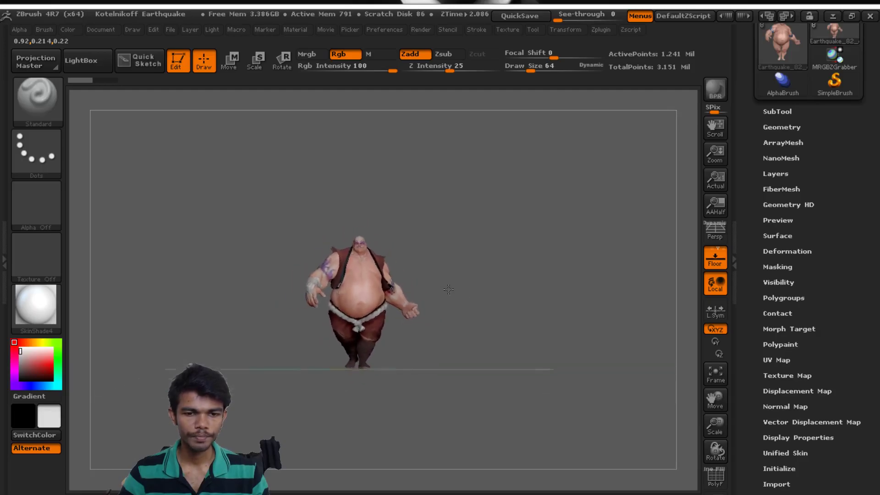
{"action": "right_click_drag", "start_coordinate": [435, 274], "coordinate": [494, 366], "text": "ctrl"}
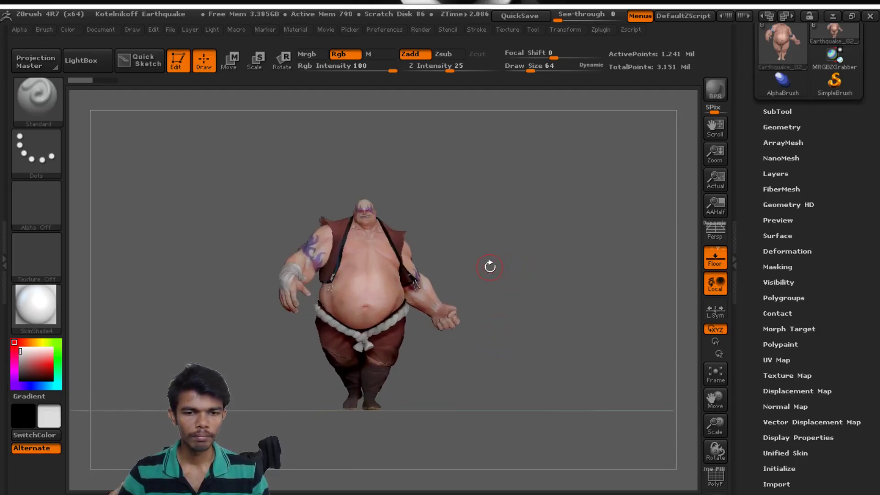
{"action": "left_click_drag", "start_coordinate": [504, 259], "coordinate": [503, 176]}
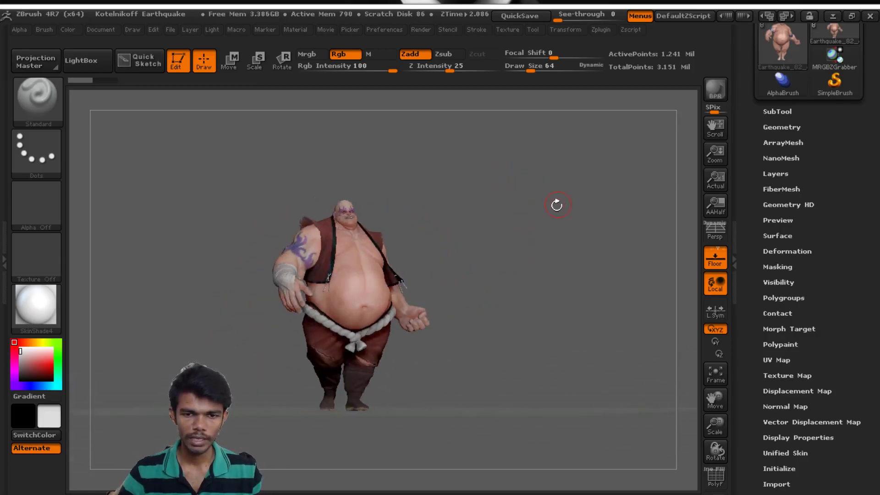
{"action": "mouse_move", "coordinate": [556, 205]}
{"action": "left_mouse_down"}
{"action": "mouse_move", "coordinate": [461, 305]}
{"action": "mouse_move", "coordinate": [536, 278]}
{"action": "left_mouse_up"}
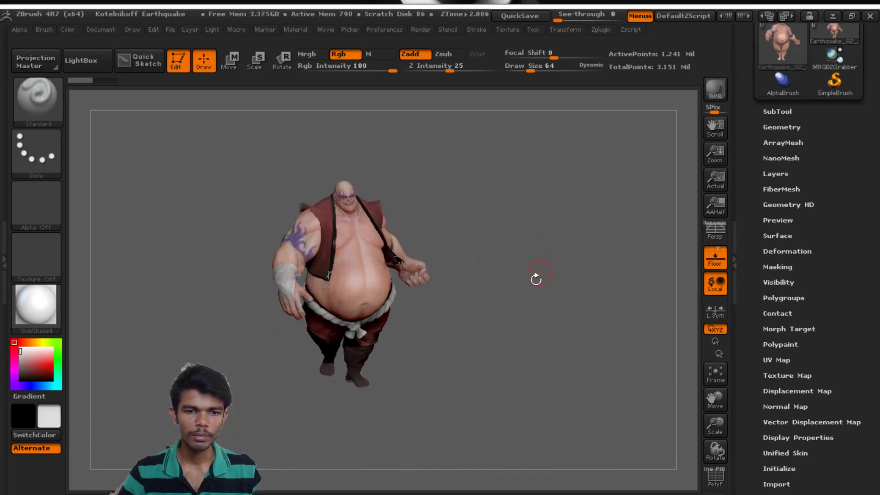
{"action": "mouse_move", "coordinate": [512, 227]}
{"action": "left_mouse_down", "text": "alt"}
{"action": "mouse_move", "coordinate": [558, 353]}
{"action": "mouse_move", "coordinate": [557, 335]}
{"action": "left_mouse_up", "text": "alt"}
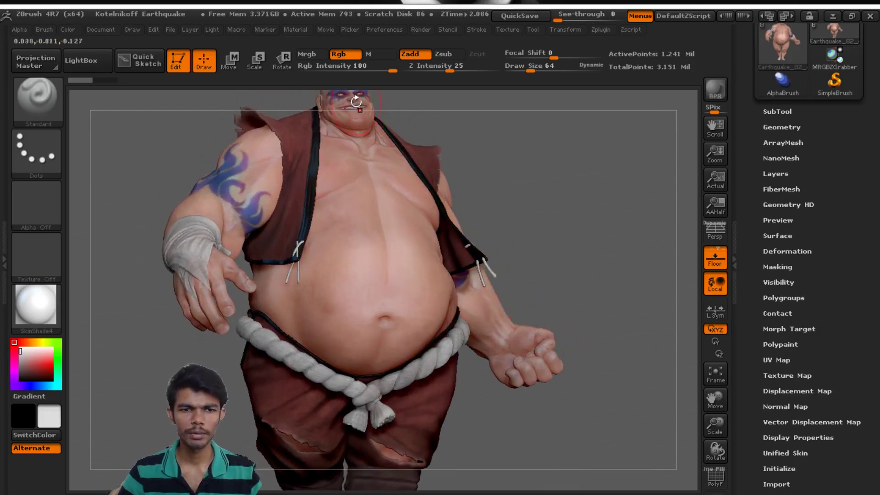
{"action": "left_click_drag", "start_coordinate": [351, 101], "coordinate": [377, 104]}
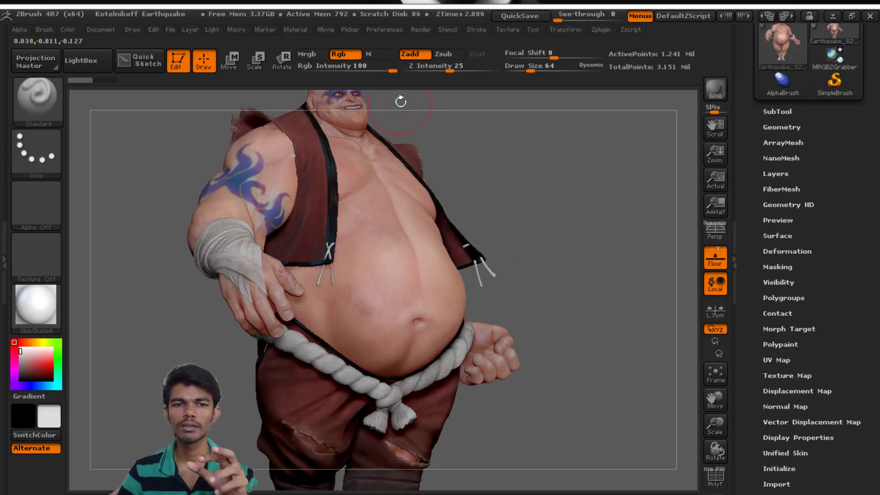
{"action": "left_click_drag", "start_coordinate": [400, 101], "coordinate": [384, 106]}
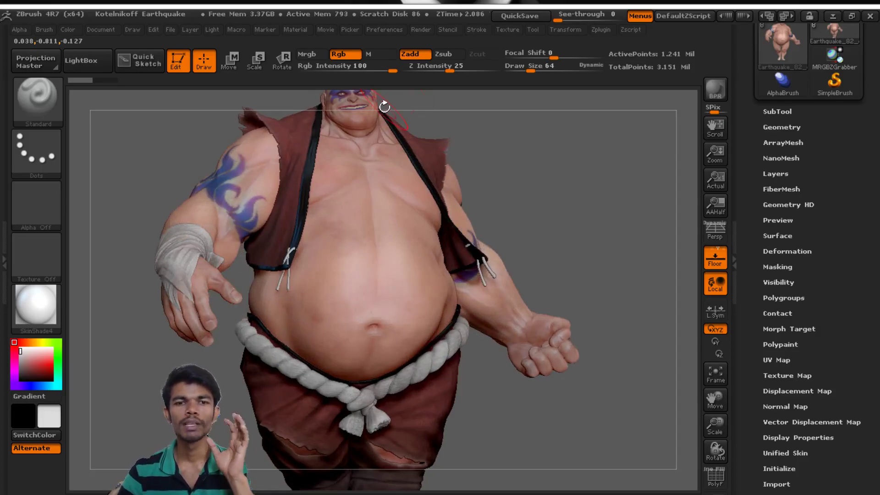
{"action": "left_click_drag", "start_coordinate": [349, 94], "coordinate": [314, 118]}
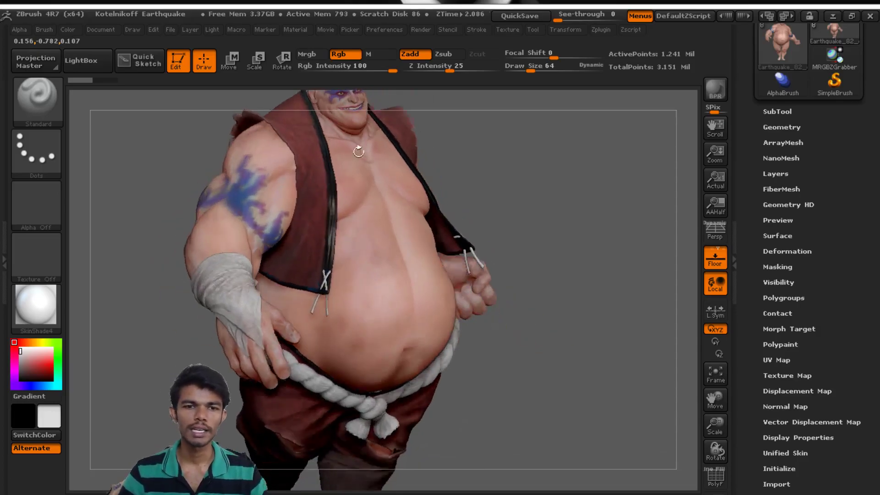
{"action": "mouse_move", "coordinate": [343, 232]}
{"action": "left_mouse_down"}
{"action": "mouse_move", "coordinate": [340, 266]}
{"action": "mouse_move", "coordinate": [343, 252]}
{"action": "left_mouse_up"}
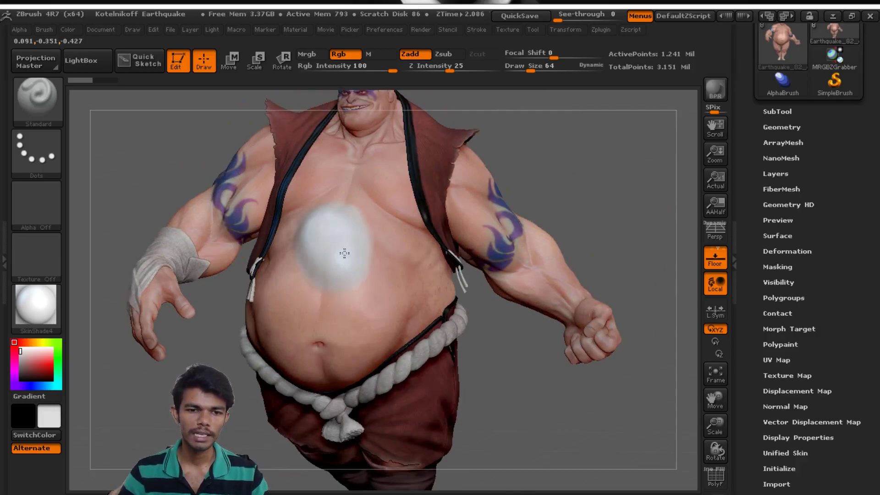
{"action": "key", "text": "ctrl"}
{"action": "key", "text": "ctrl+z"}
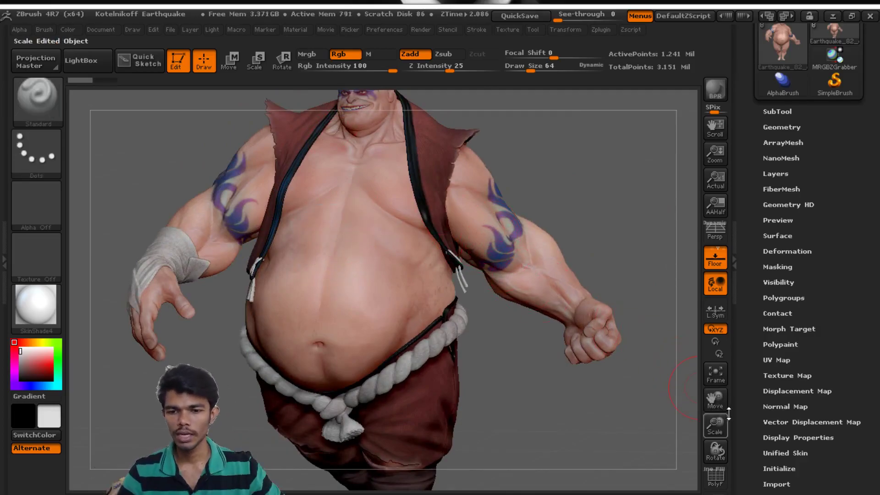
{"action": "left_click", "coordinate": [720, 381]}
{"action": "left_click_drag", "start_coordinate": [554, 371], "coordinate": [554, 377]}
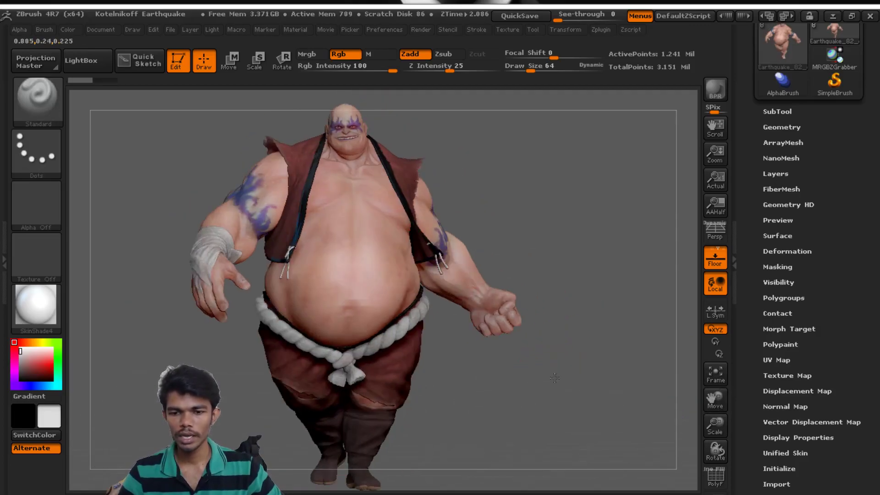
{"action": "mouse_move", "coordinate": [716, 456]}
{"action": "left_mouse_down"}
{"action": "mouse_move", "coordinate": [632, 420]}
{"action": "mouse_move", "coordinate": [651, 422]}
{"action": "left_mouse_up"}
Inspect the belly's PolyF wireframe and Geometry settings at SDiv 6, then reframe and hide PolyF.
{"action": "left_click", "coordinate": [714, 478]}
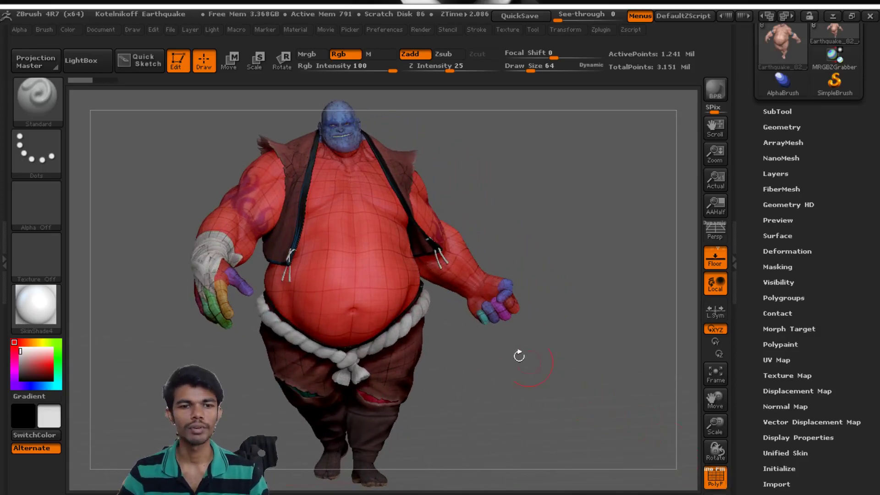
{"action": "left_click_drag", "start_coordinate": [480, 236], "coordinate": [365, 305], "text": "alt"}
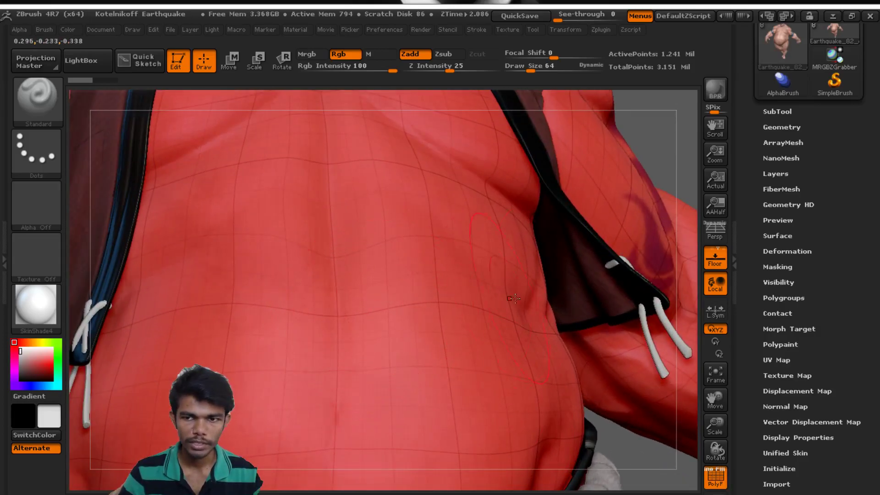
{"action": "left_click", "coordinate": [777, 127]}
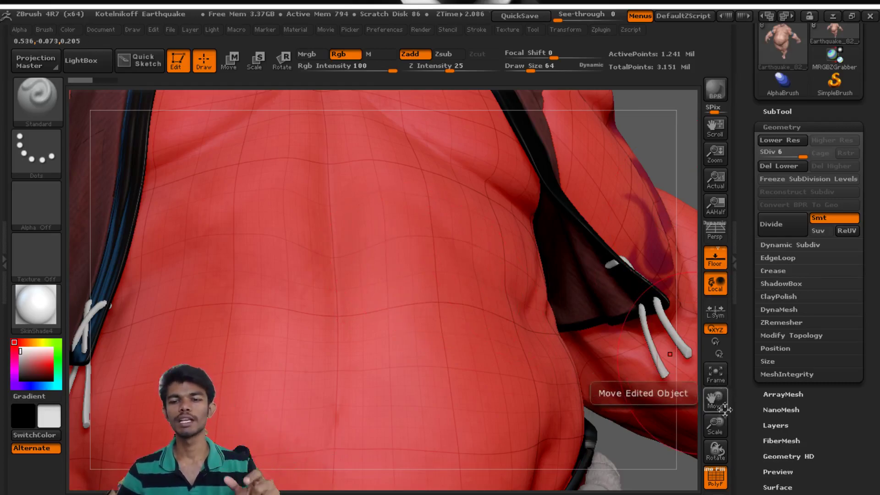
{"action": "left_click", "coordinate": [715, 373]}
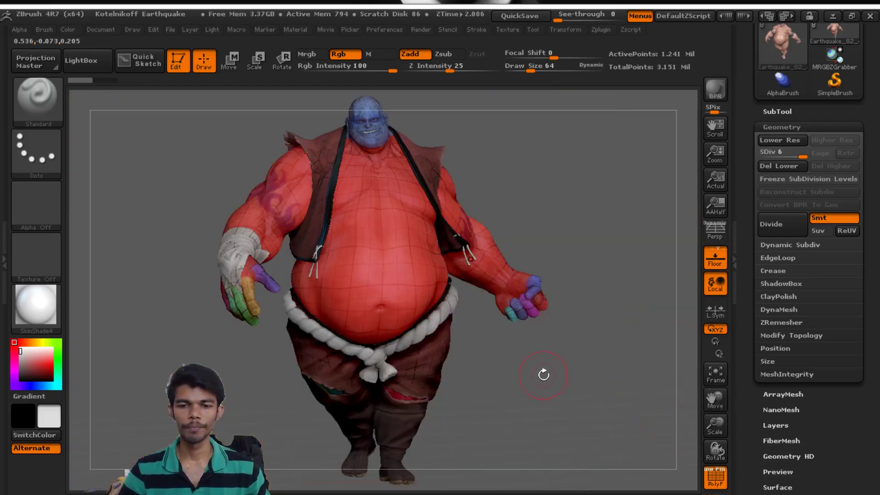
{"action": "left_click", "coordinate": [716, 476]}
Try inserting a cylinder on the belly with InsertCylinder, blocked by subdivision levels.
{"action": "mouse_move", "coordinate": [554, 401]}
{"action": "left_mouse_down"}
{"action": "mouse_move", "coordinate": [493, 394]}
{"action": "mouse_move", "coordinate": [205, 249]}
{"action": "left_mouse_up"}
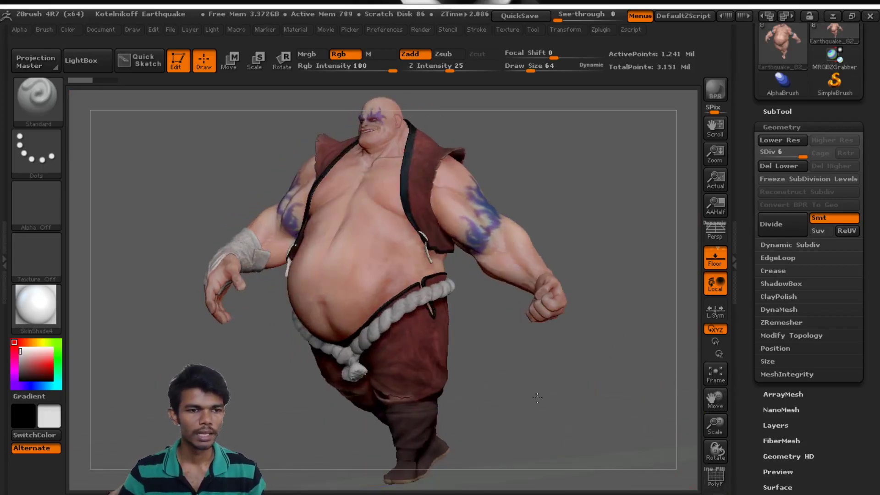
{"action": "left_click", "coordinate": [16, 157]}
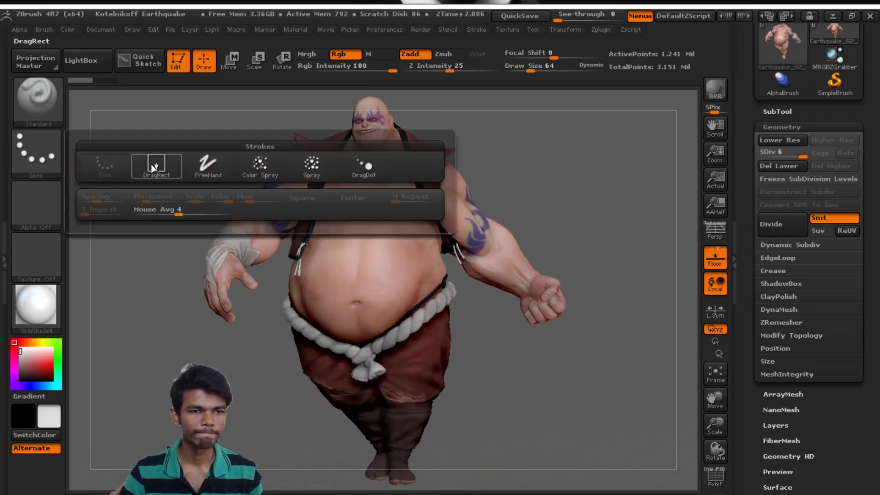
{"action": "left_click", "coordinate": [33, 165]}
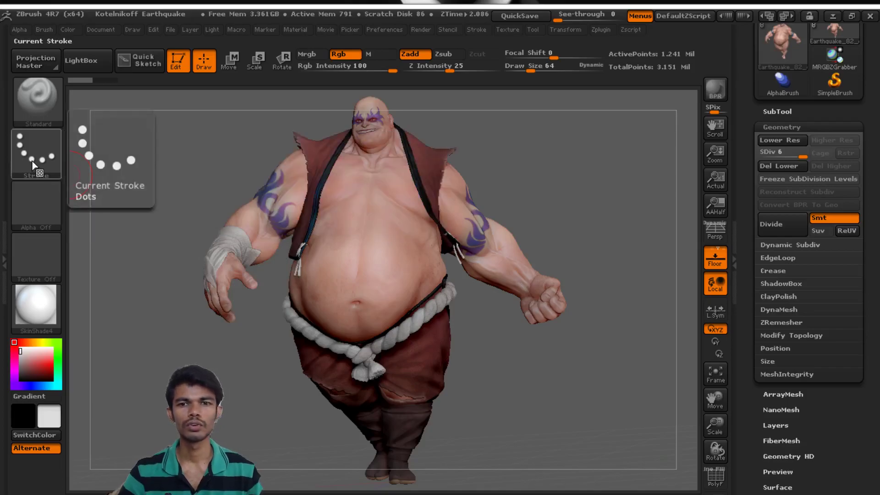
{"action": "left_click", "coordinate": [37, 96]}
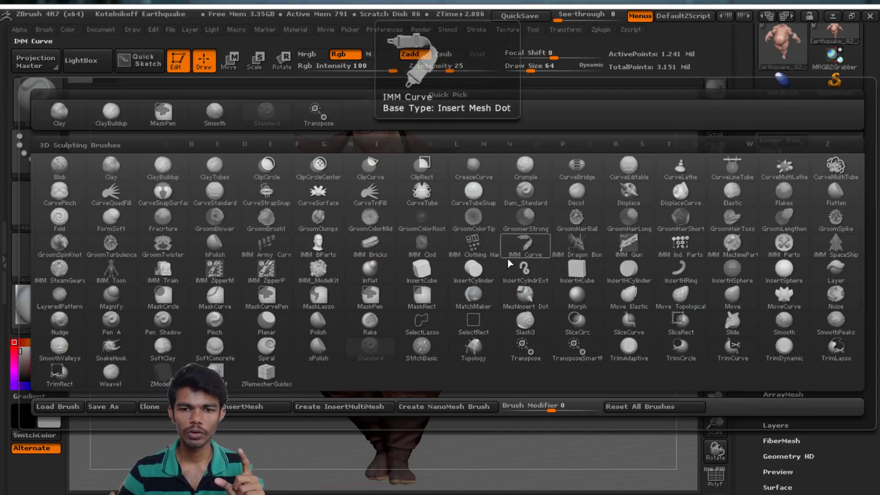
{"action": "left_click", "coordinate": [479, 275]}
{"action": "left_click", "coordinate": [385, 256]}
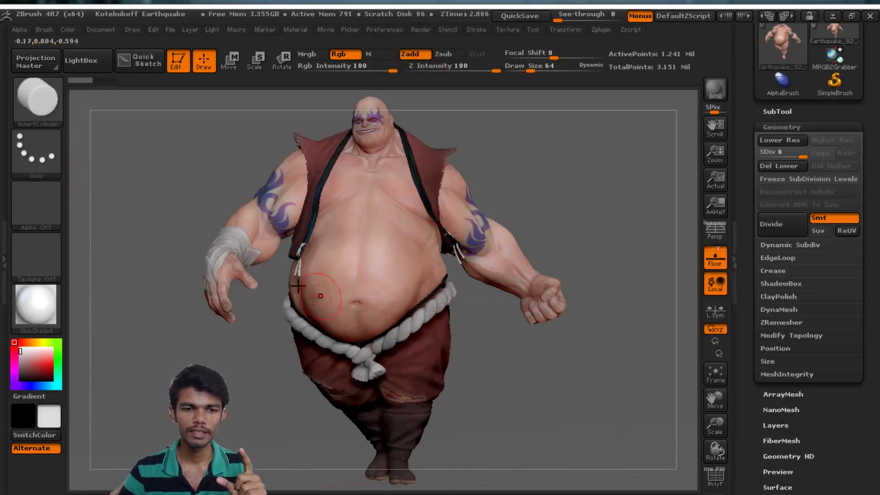
{"action": "left_click", "coordinate": [338, 219]}
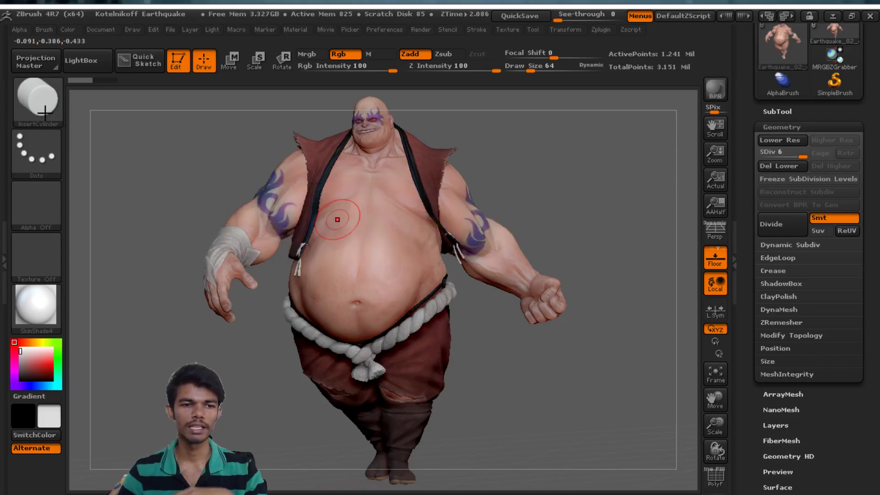
Pull a long flap up-right from the belly with the SnakeHook brush.
{"action": "left_click", "coordinate": [37, 99]}
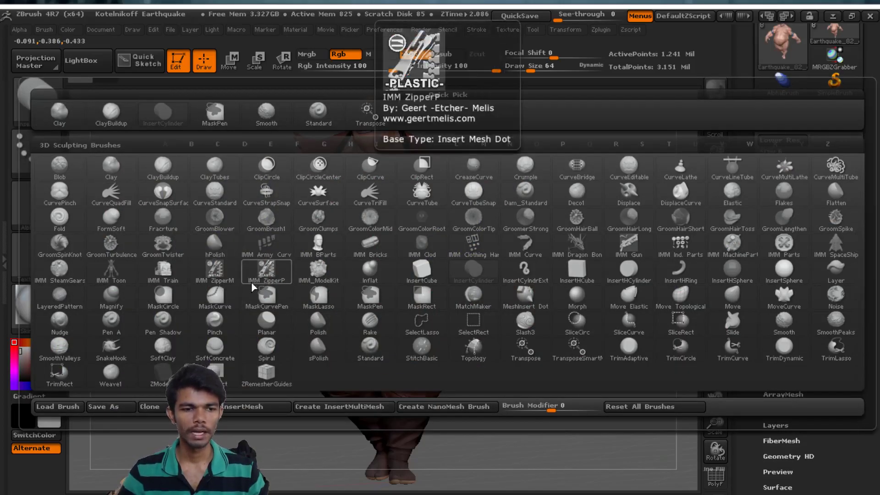
{"action": "left_click", "coordinate": [114, 347]}
{"action": "mouse_move", "coordinate": [328, 289]}
{"action": "left_mouse_down"}
{"action": "mouse_move", "coordinate": [590, 172]}
{"action": "mouse_move", "coordinate": [166, 180]}
{"action": "left_mouse_up"}
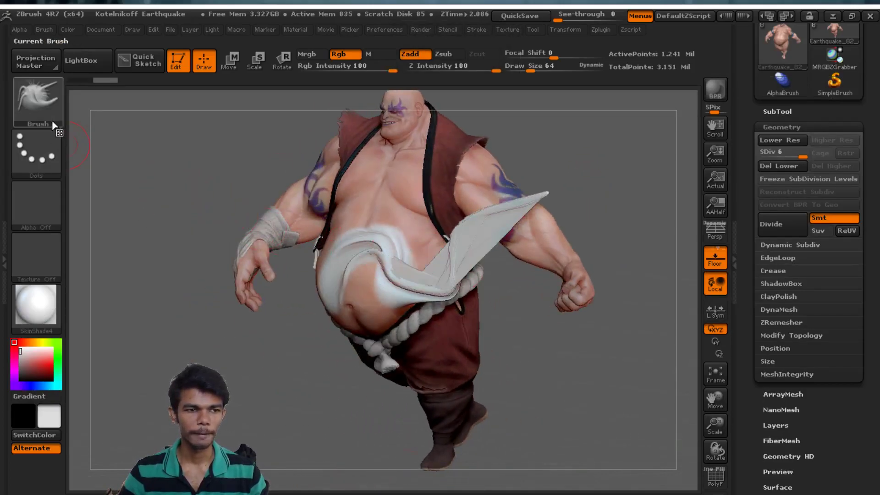
Try drawing a CurveTube curve across the chest, then select InsertCylndrExt.
{"action": "left_click", "coordinate": [36, 97]}
{"action": "left_click", "coordinate": [420, 203]}
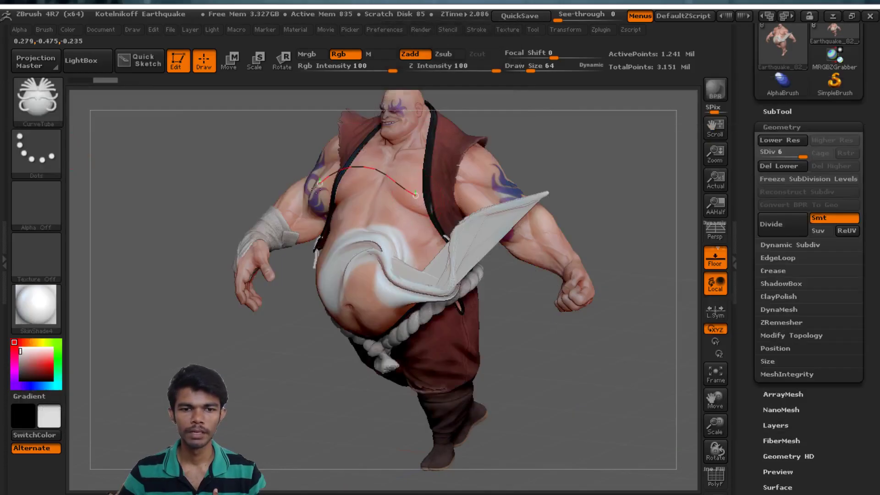
{"action": "left_click_drag", "start_coordinate": [318, 186], "coordinate": [349, 196]}
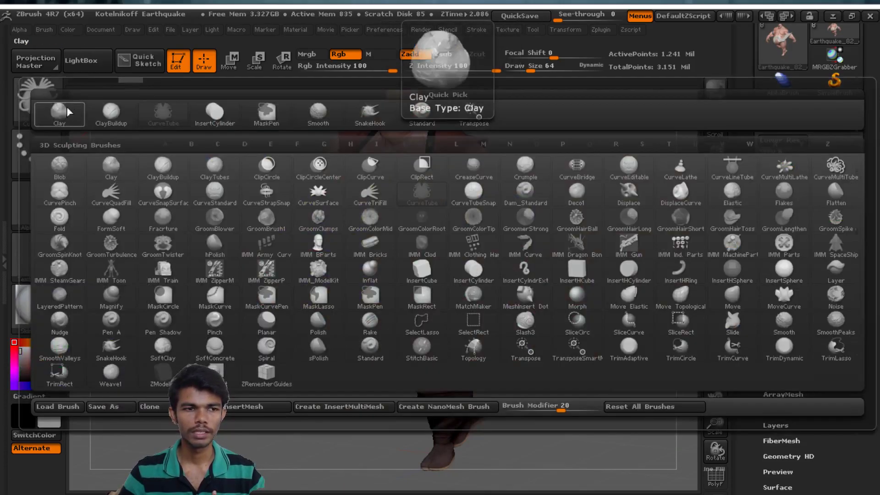
{"action": "left_click", "coordinate": [36, 97]}
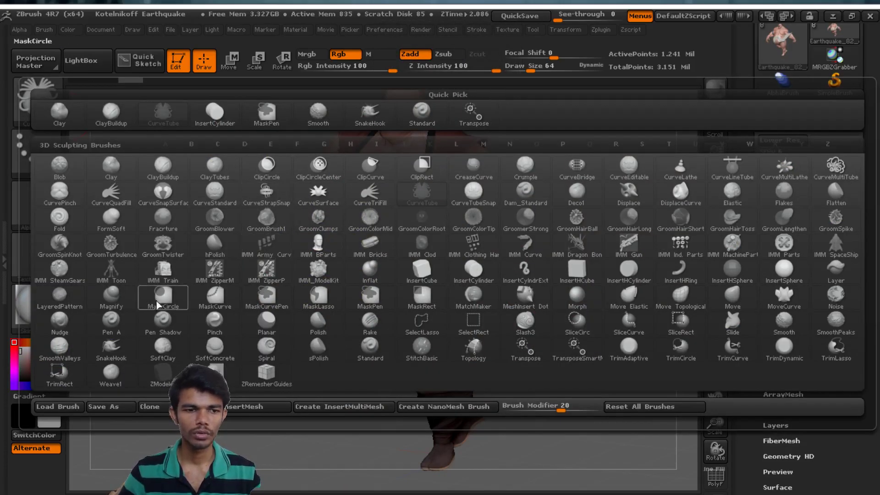
{"action": "left_click", "coordinate": [527, 273]}
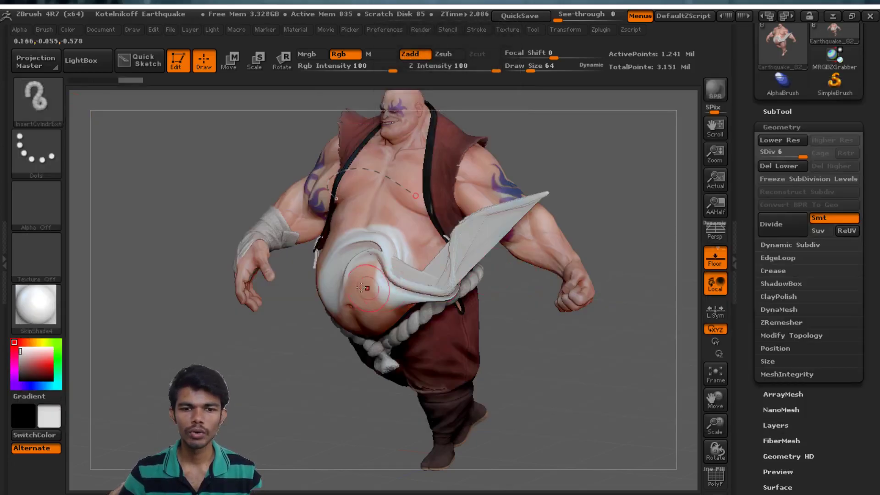
Try the IMM Parts brush, then paint white Blob strokes across the chest.
{"action": "left_click", "coordinate": [418, 256]}
{"action": "left_click", "coordinate": [46, 111]}
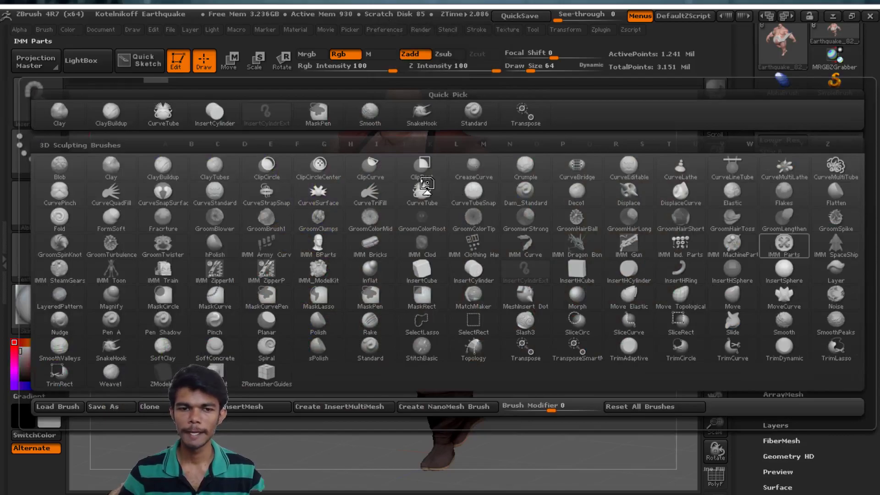
{"action": "left_click", "coordinate": [431, 486]}
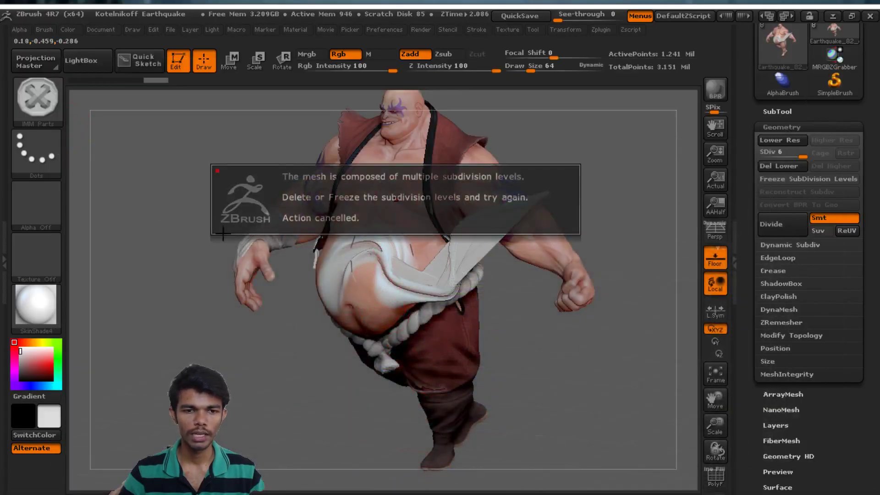
{"action": "left_click", "coordinate": [44, 111]}
{"action": "left_click", "coordinate": [72, 163]}
{"action": "left_click_drag", "start_coordinate": [339, 201], "coordinate": [394, 186]}
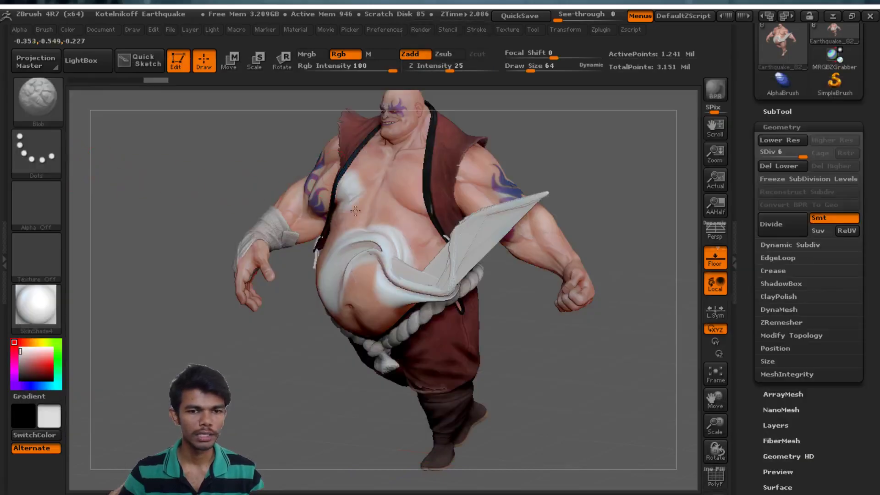
{"action": "left_click", "coordinate": [36, 99]}
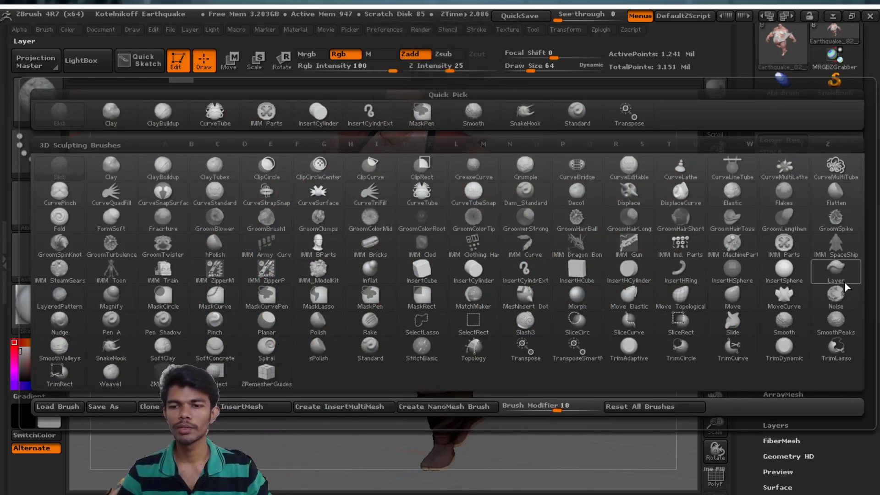
Select the Move Topological brush and rotate the model upright with Z-axis rotation.
{"action": "left_click", "coordinate": [667, 295]}
{"action": "mouse_move", "coordinate": [550, 275]}
{"action": "left_mouse_down"}
{"action": "mouse_move", "coordinate": [486, 315]}
{"action": "mouse_move", "coordinate": [463, 297]}
{"action": "left_mouse_up"}
{"action": "left_click", "coordinate": [719, 354]}
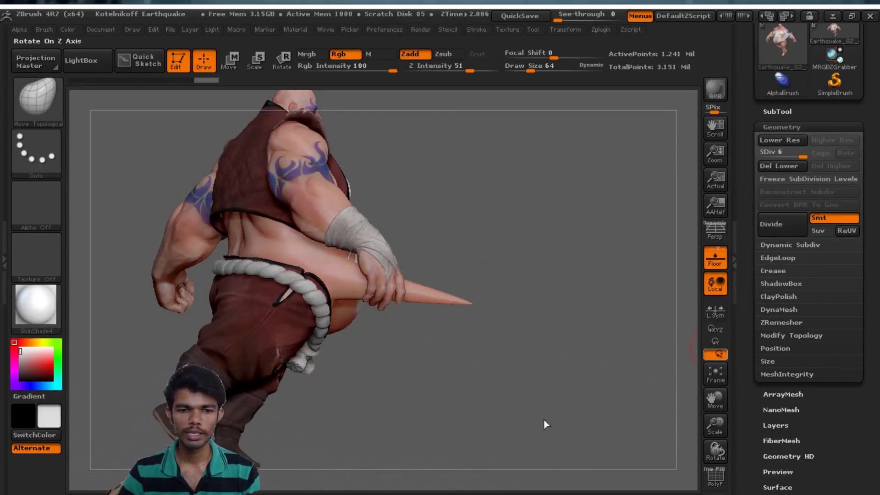
{"action": "mouse_move", "coordinate": [517, 341]}
{"action": "left_mouse_down"}
{"action": "mouse_move", "coordinate": [422, 207]}
{"action": "mouse_move", "coordinate": [426, 227]}
{"action": "mouse_move", "coordinate": [489, 221]}
{"action": "mouse_move", "coordinate": [482, 220]}
{"action": "mouse_move", "coordinate": [454, 225]}
{"action": "mouse_move", "coordinate": [556, 229]}
{"action": "mouse_move", "coordinate": [438, 361]}
{"action": "mouse_move", "coordinate": [642, 312]}
{"action": "left_mouse_up"}
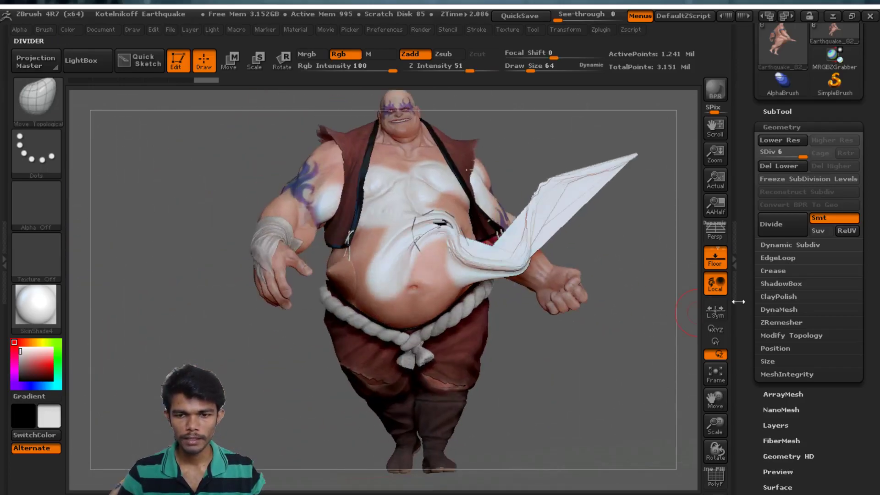
Turn on the floor grid and inspect the character from underneath, behind and the side.
{"action": "left_click", "coordinate": [710, 248]}
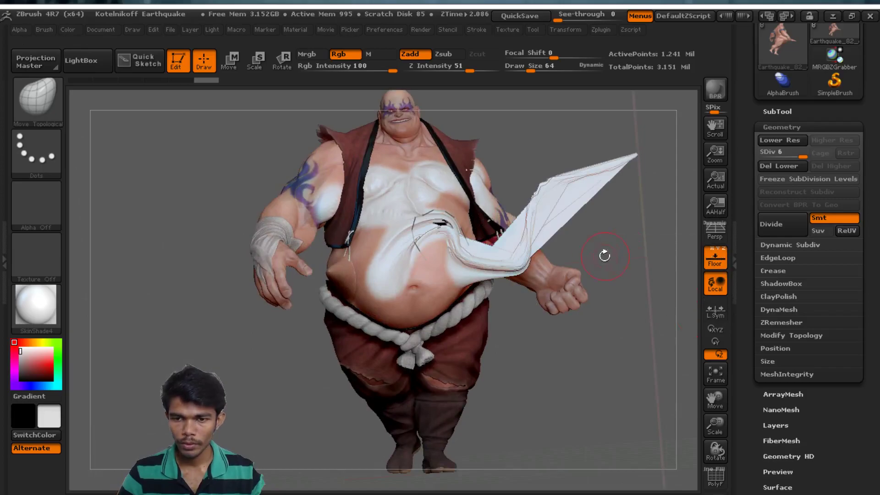
{"action": "mouse_move", "coordinate": [604, 256]}
{"action": "left_mouse_down"}
{"action": "mouse_move", "coordinate": [549, 228]}
{"action": "mouse_move", "coordinate": [678, 275]}
{"action": "left_mouse_up"}
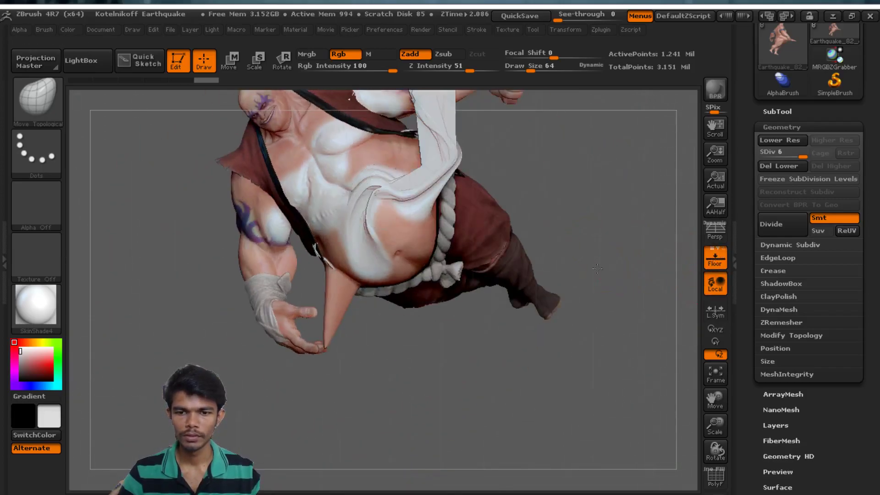
{"action": "mouse_move", "coordinate": [341, 253]}
{"action": "left_mouse_down"}
{"action": "mouse_move", "coordinate": [318, 473]}
{"action": "mouse_move", "coordinate": [490, 269]}
{"action": "left_mouse_up"}
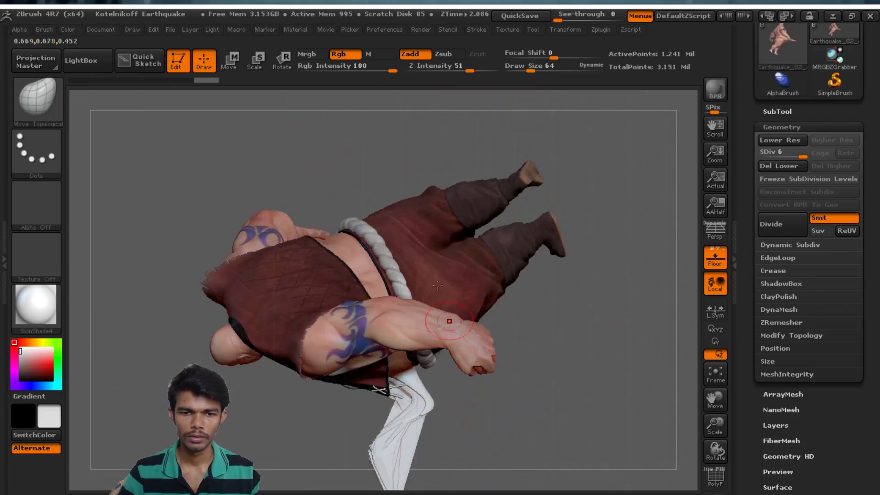
{"action": "left_click_drag", "start_coordinate": [449, 320], "coordinate": [452, 157]}
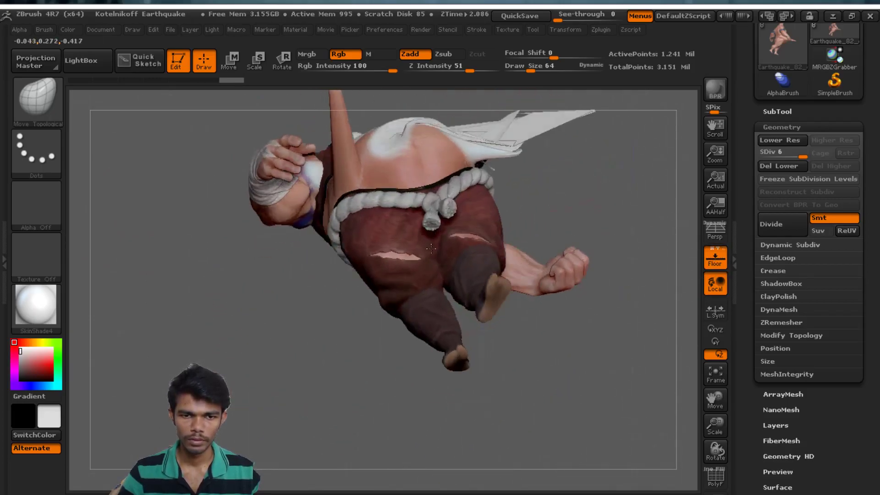
{"action": "left_click_drag", "start_coordinate": [430, 248], "coordinate": [477, 316]}
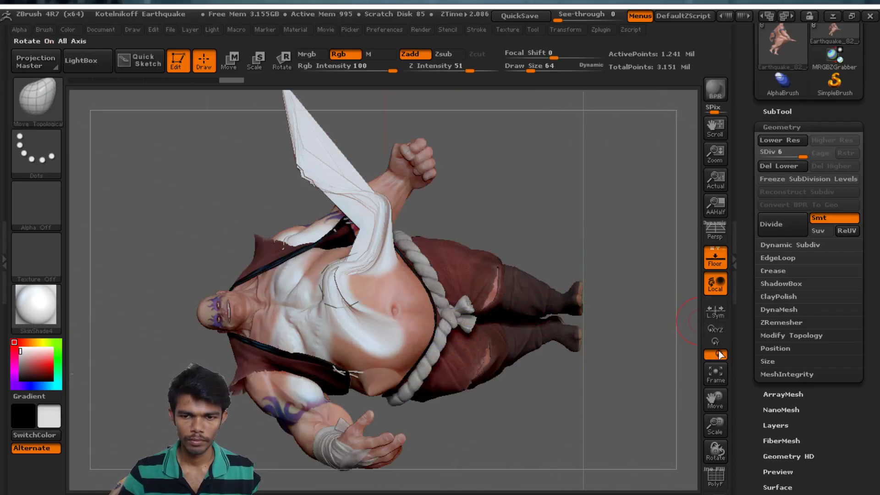
Return to XYZ rotation and frame the whole character in a front view.
{"action": "left_click", "coordinate": [718, 355]}
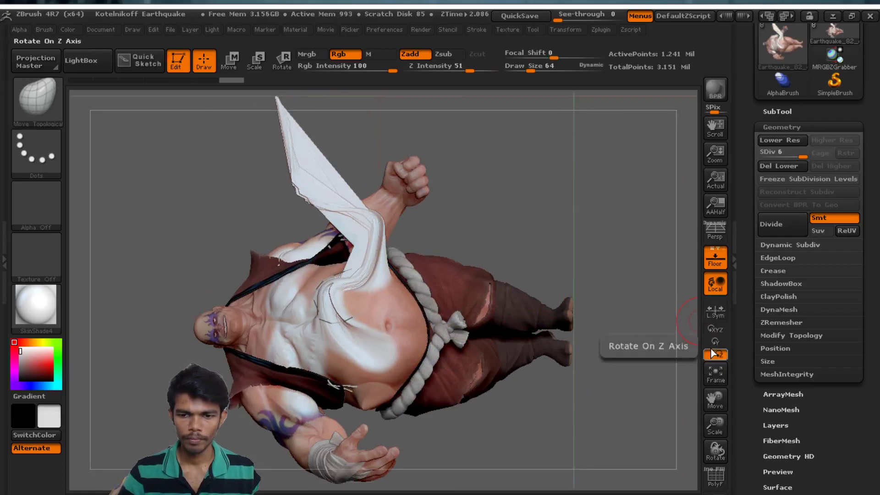
{"action": "left_click", "coordinate": [715, 328]}
{"action": "mouse_move", "coordinate": [592, 330]}
{"action": "left_mouse_down"}
{"action": "mouse_move", "coordinate": [565, 400]}
{"action": "mouse_move", "coordinate": [585, 290]}
{"action": "mouse_move", "coordinate": [622, 320]}
{"action": "left_mouse_up"}
{"action": "left_click_drag", "start_coordinate": [379, 375], "coordinate": [489, 365]}
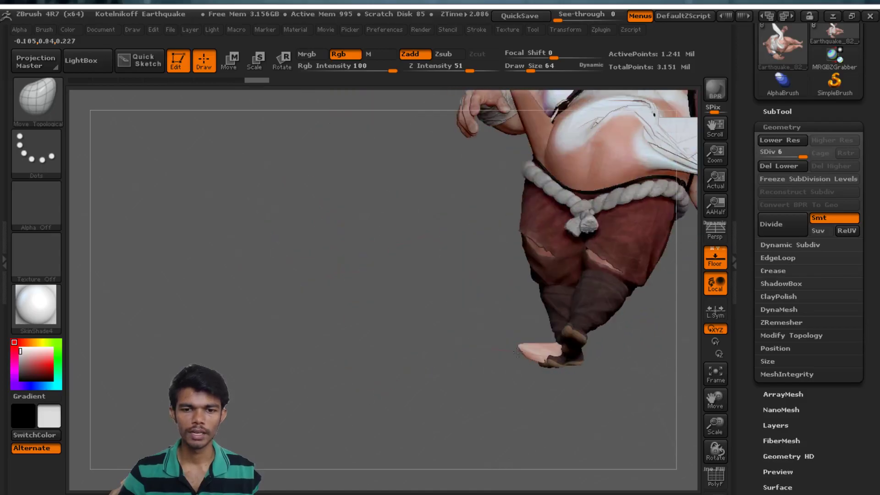
{"action": "mouse_move", "coordinate": [432, 416]}
{"action": "left_mouse_down", "text": "alt"}
{"action": "mouse_move", "coordinate": [335, 346]}
{"action": "mouse_move", "coordinate": [124, 339]}
{"action": "left_mouse_up", "text": "alt"}
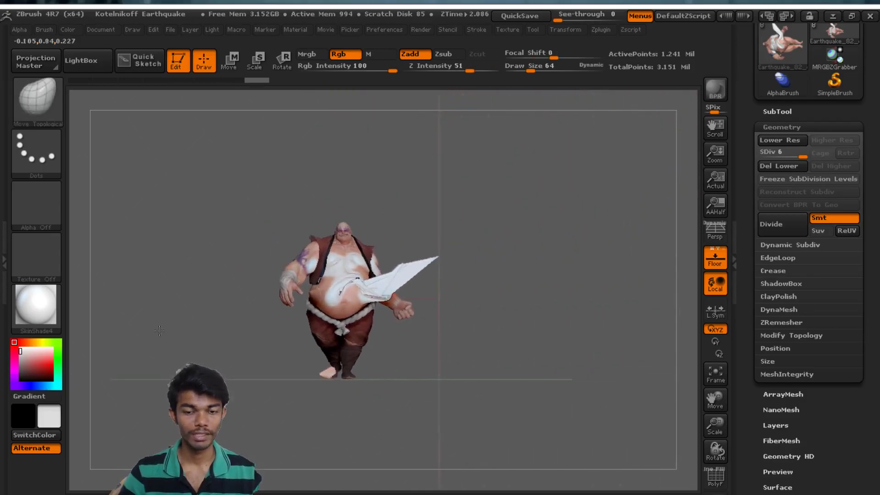
{"action": "mouse_move", "coordinate": [449, 296]}
{"action": "left_mouse_down", "text": "alt"}
{"action": "mouse_move", "coordinate": [485, 331]}
{"action": "mouse_move", "coordinate": [505, 394]}
{"action": "left_mouse_up", "text": "alt"}
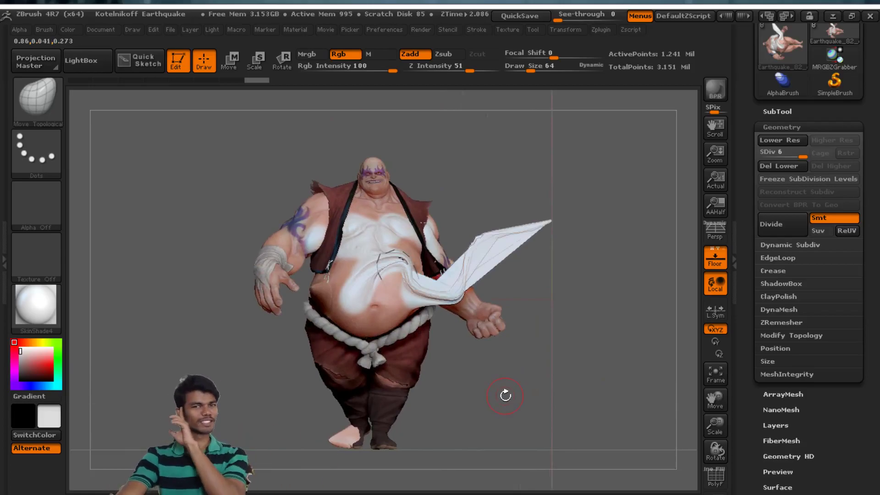
{"action": "left_click", "coordinate": [32, 118]}
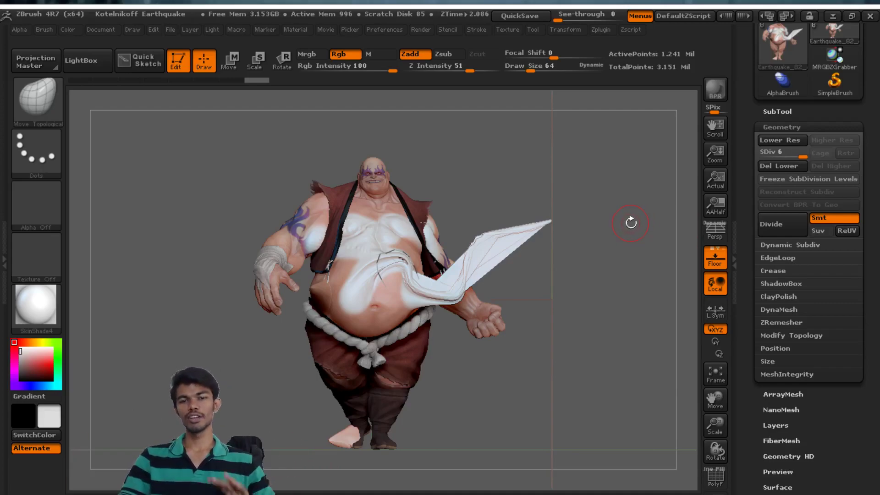
Minimise ZBrush to the desktop and restore it from the taskbar.
{"action": "left_click", "coordinate": [837, 13]}
{"action": "left_click", "coordinate": [521, 486]}
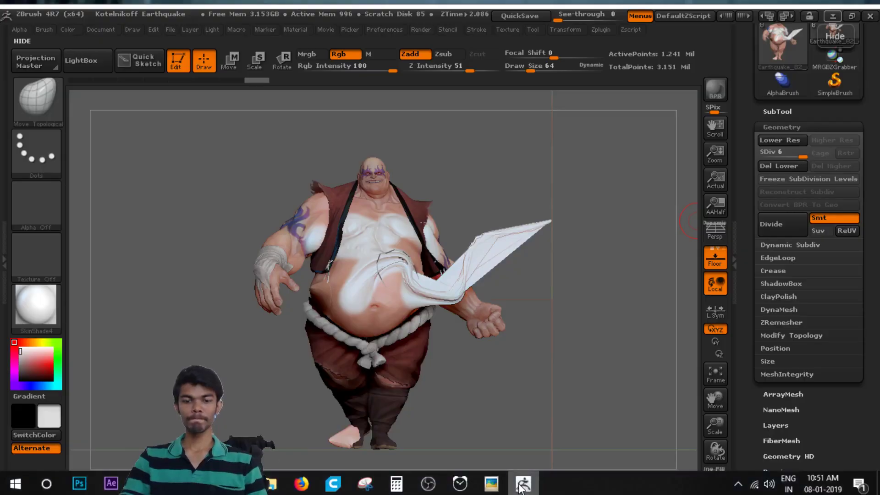